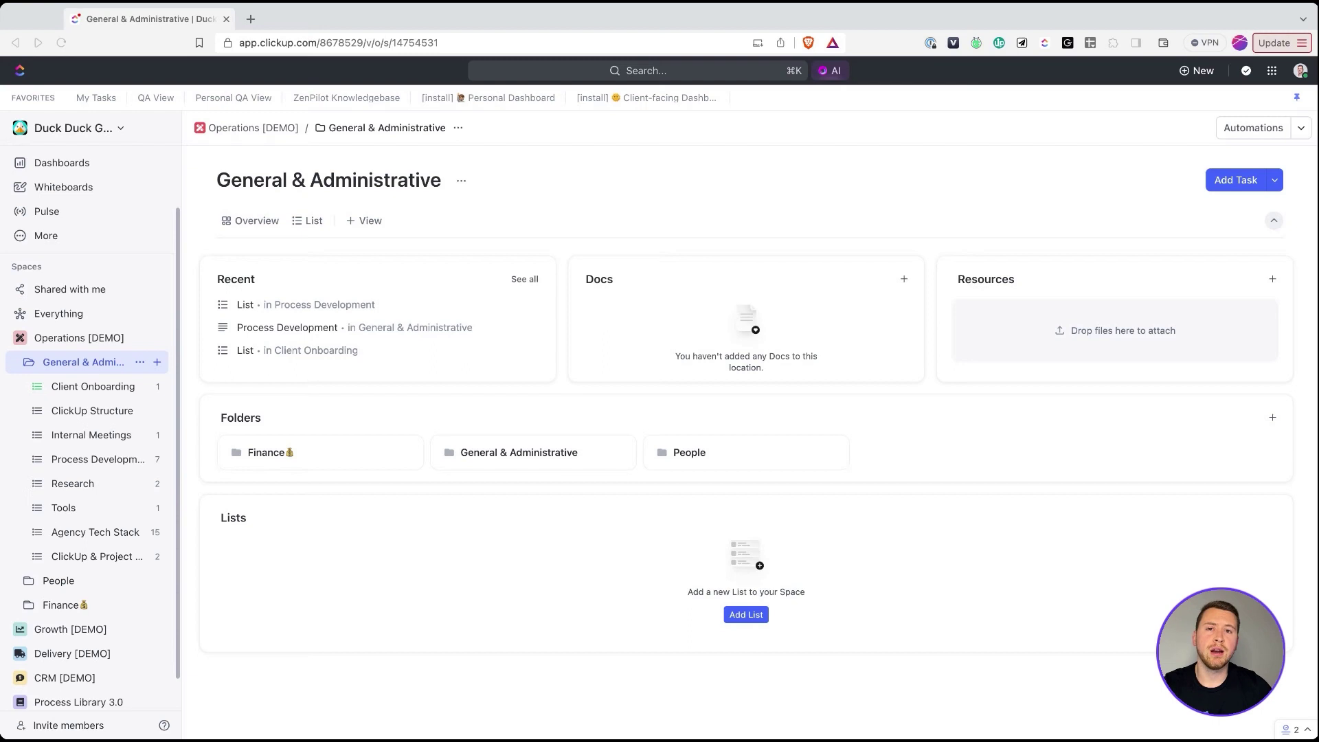
Collapse the General & Administrative folder and the Operations [DEMO] space, and view the view types available there
left_click(28, 362)
left_click(20, 410)
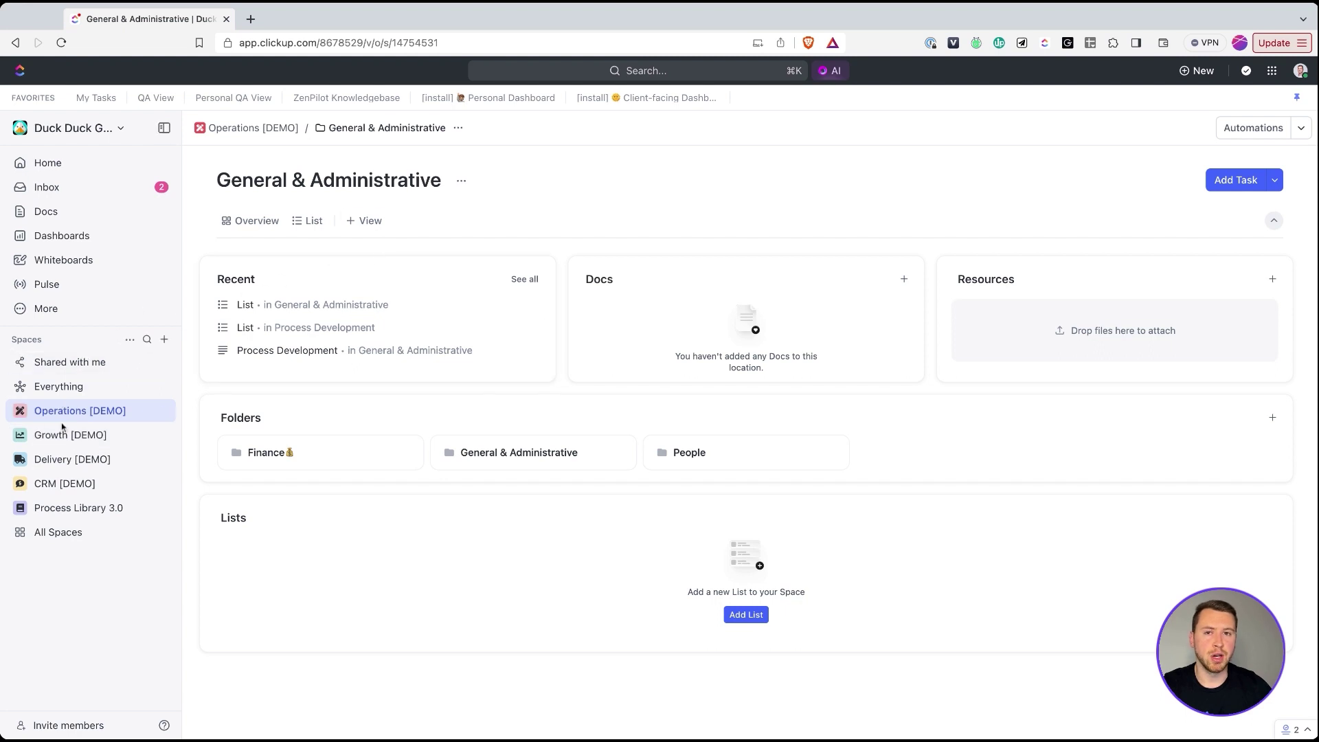
left_click(369, 221)
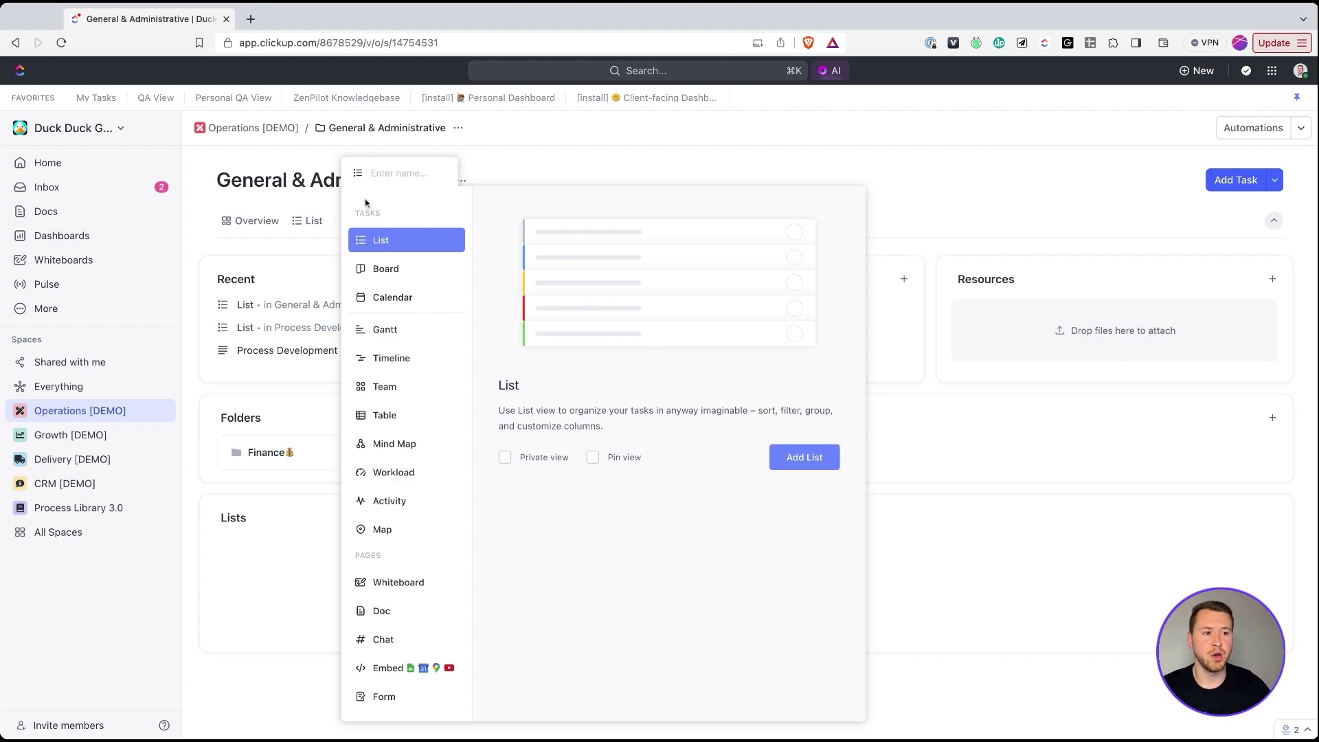
left_click(295, 564)
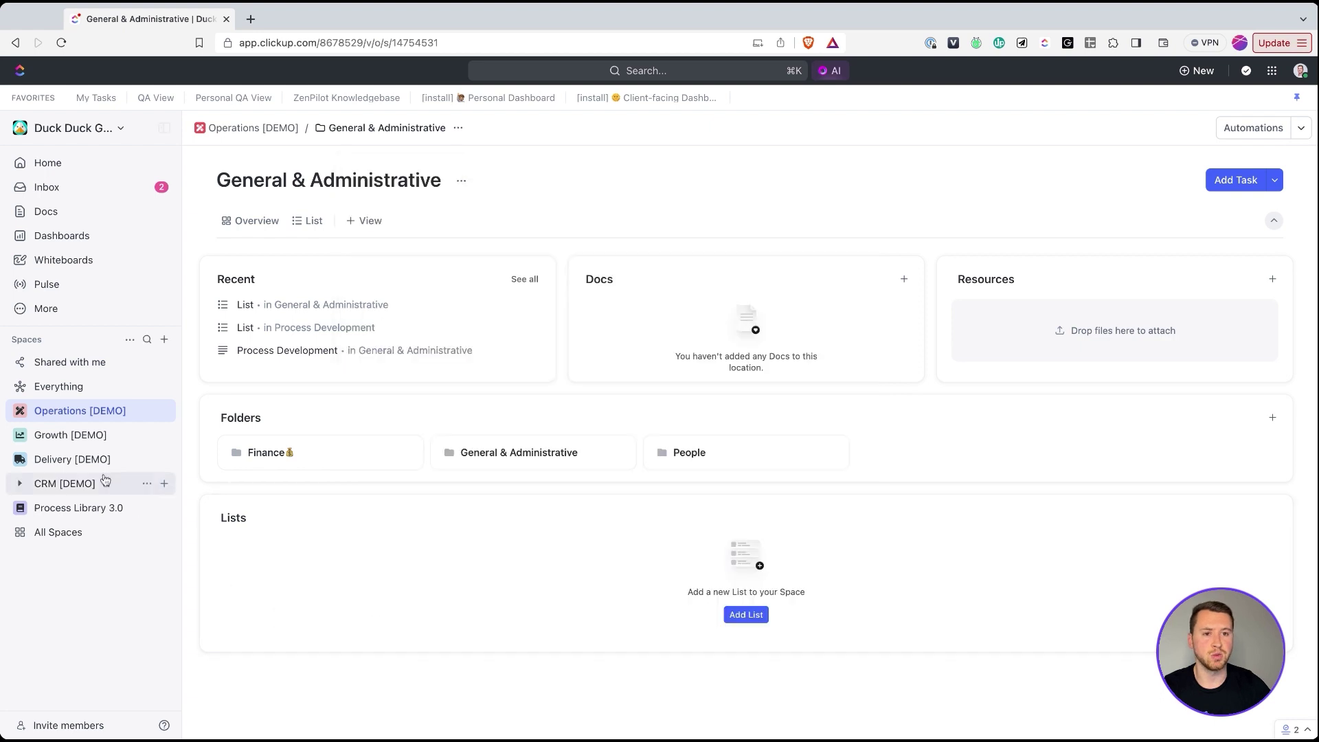
Expand Operations [DEMO] down to the General & Administrative lists, check the available view types, and collapse the space again
left_click(21, 412)
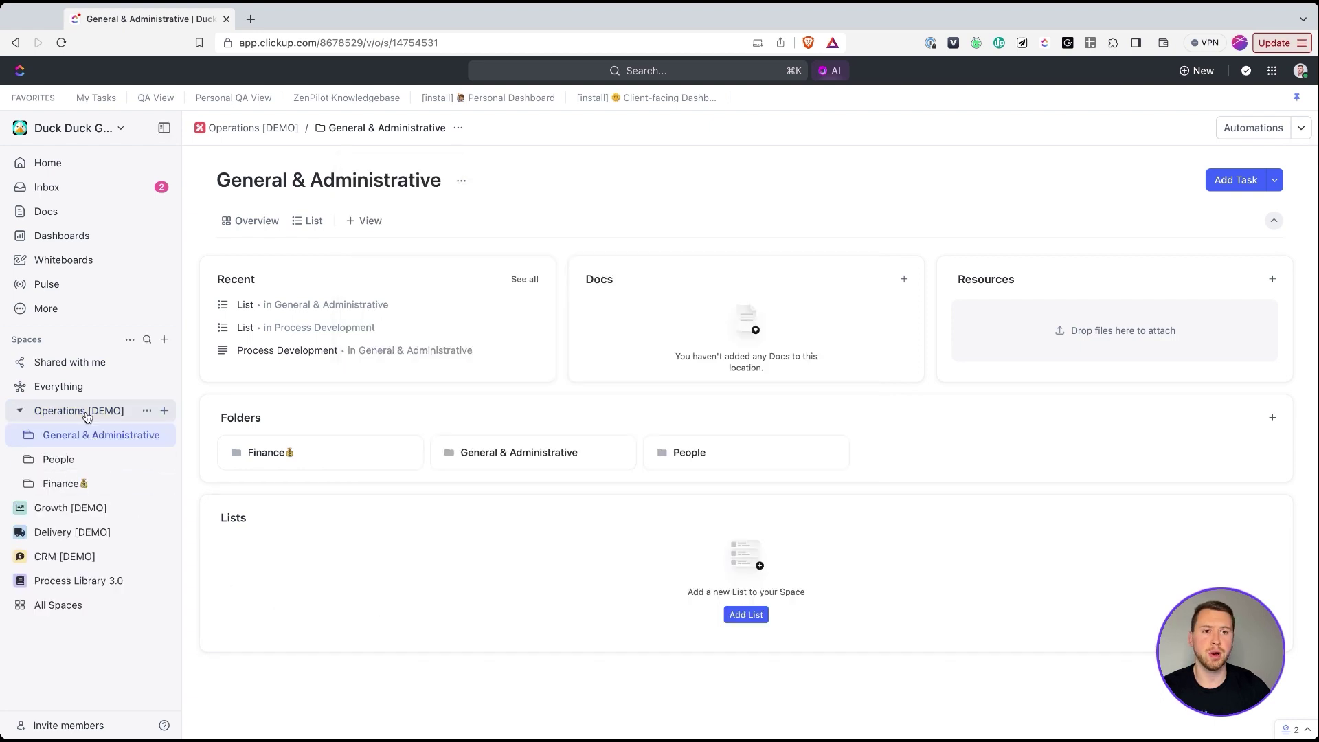
left_click(29, 434)
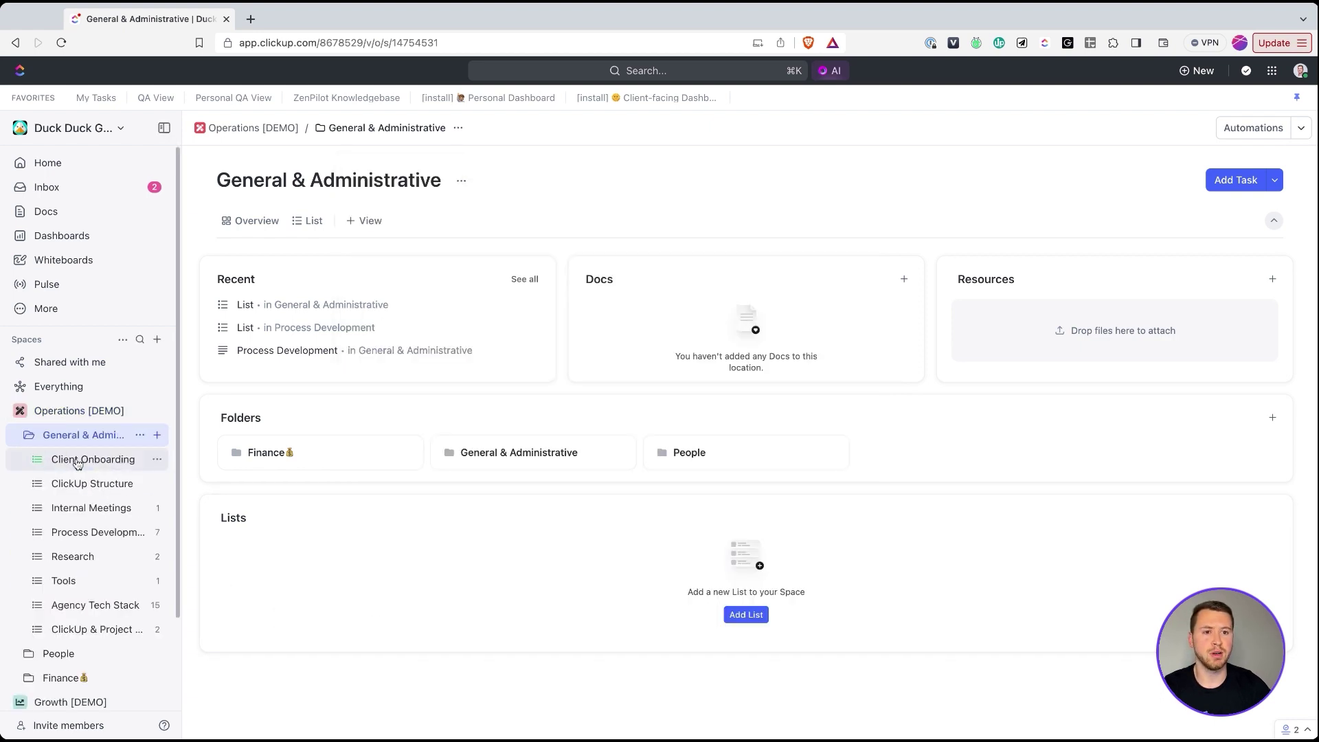
left_click(375, 223)
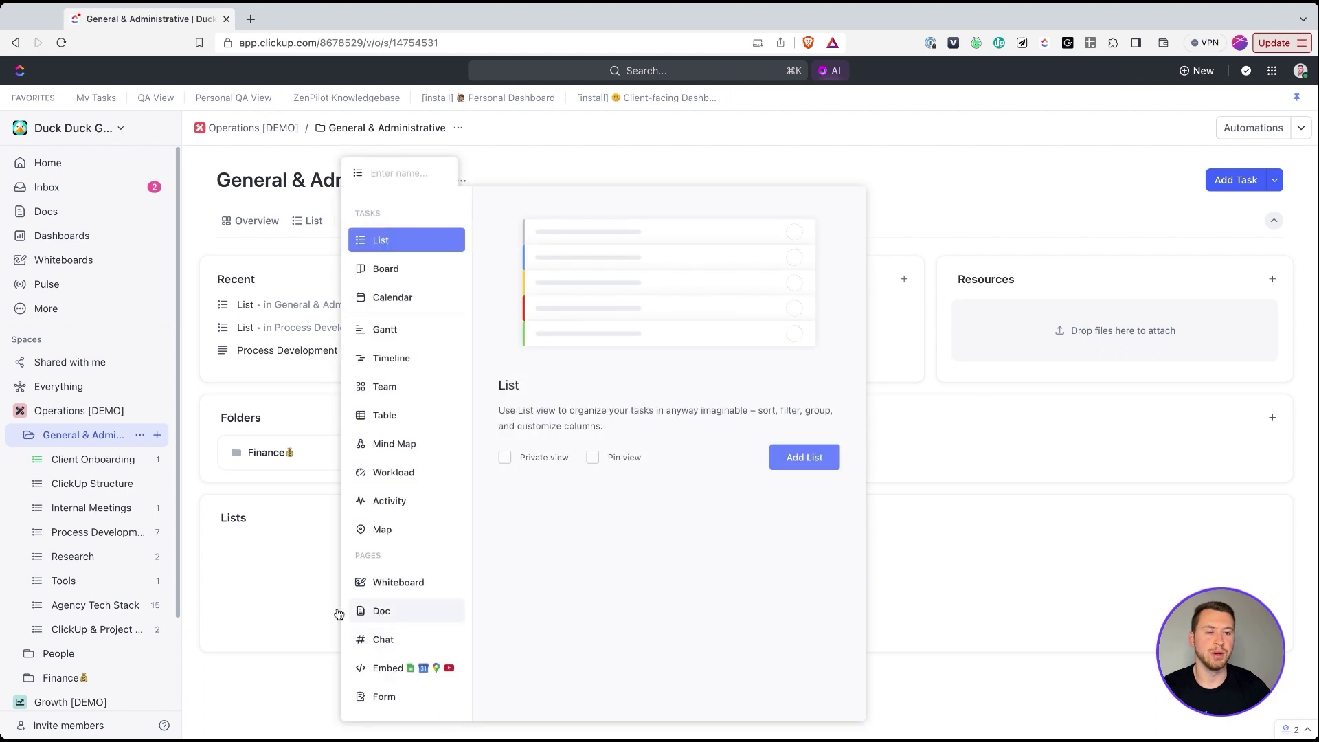
left_click(260, 622)
left_click(21, 412)
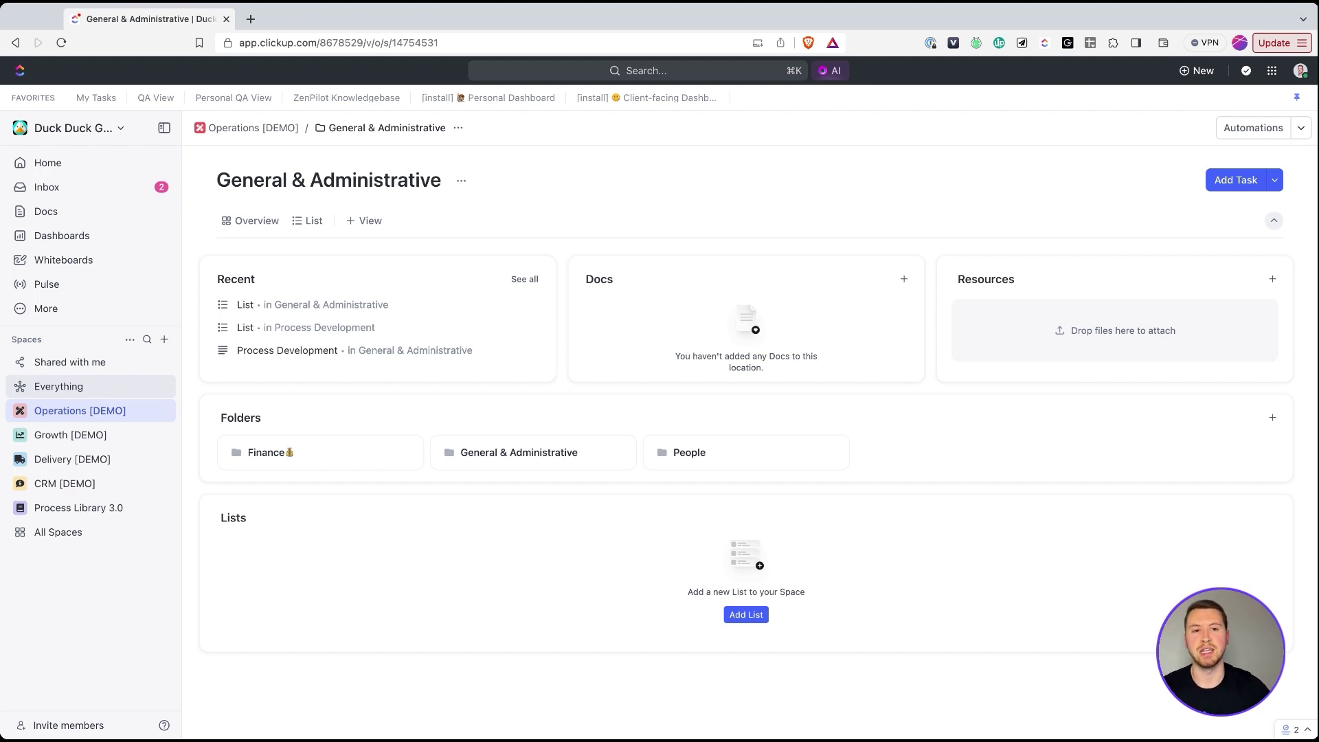
Open the Everything level and examine the options for a new Doc view without adding it
left_click(59, 386)
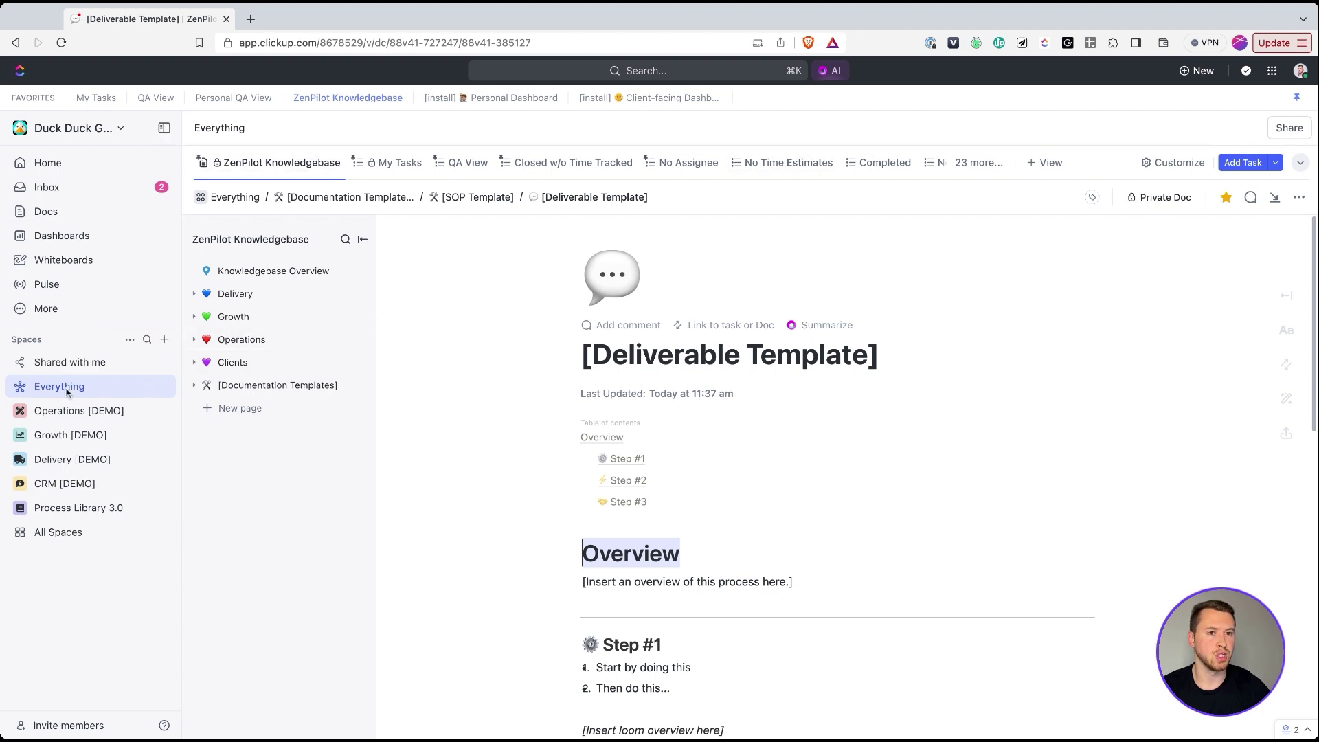
left_click(1041, 164)
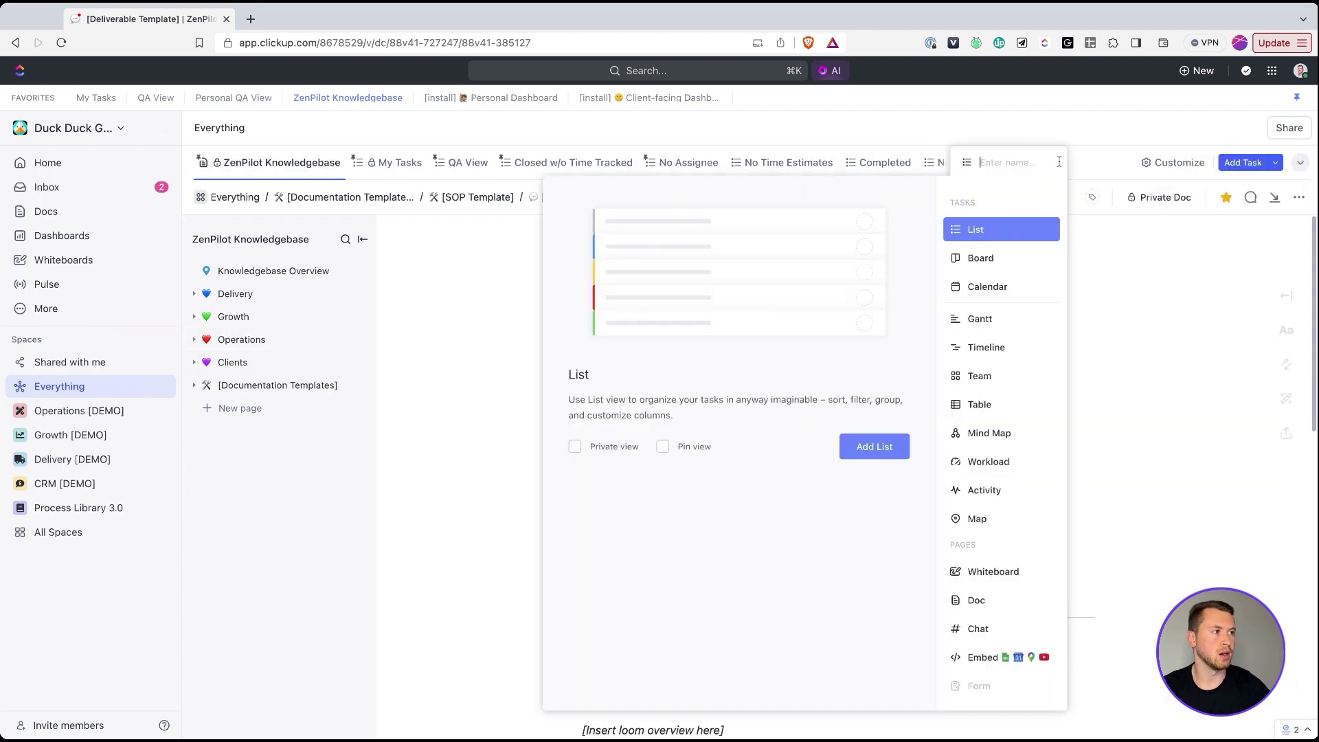
left_click(976, 600)
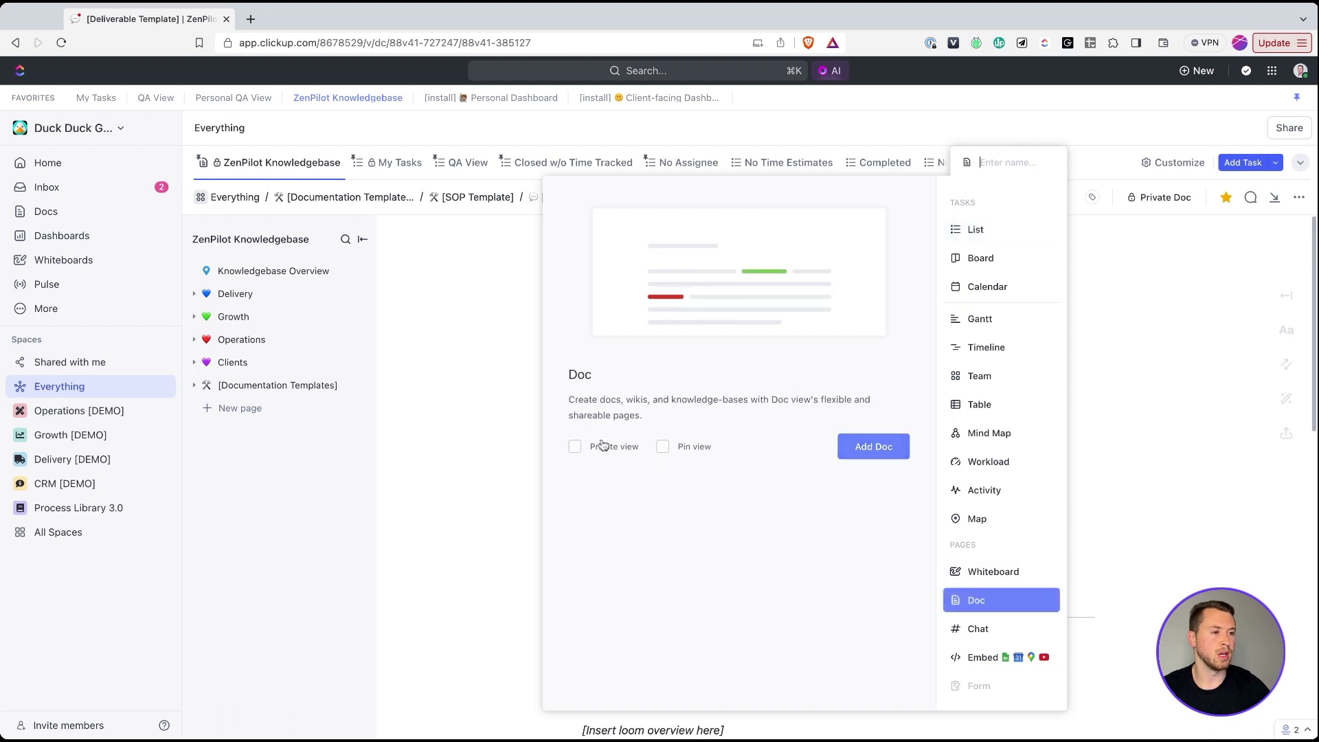
left_click(520, 526)
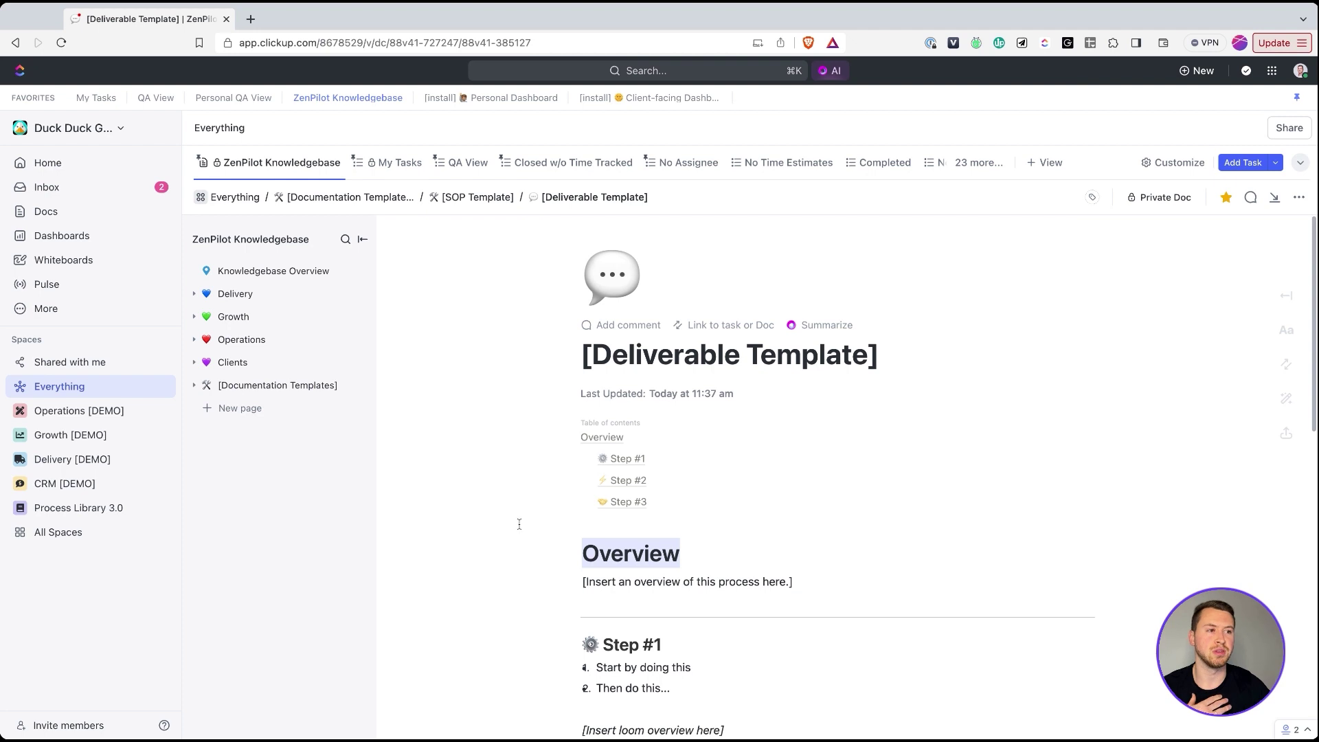
Open the Knowledgebase Overview page and look through the full list of views at the Everything level
left_click(260, 270)
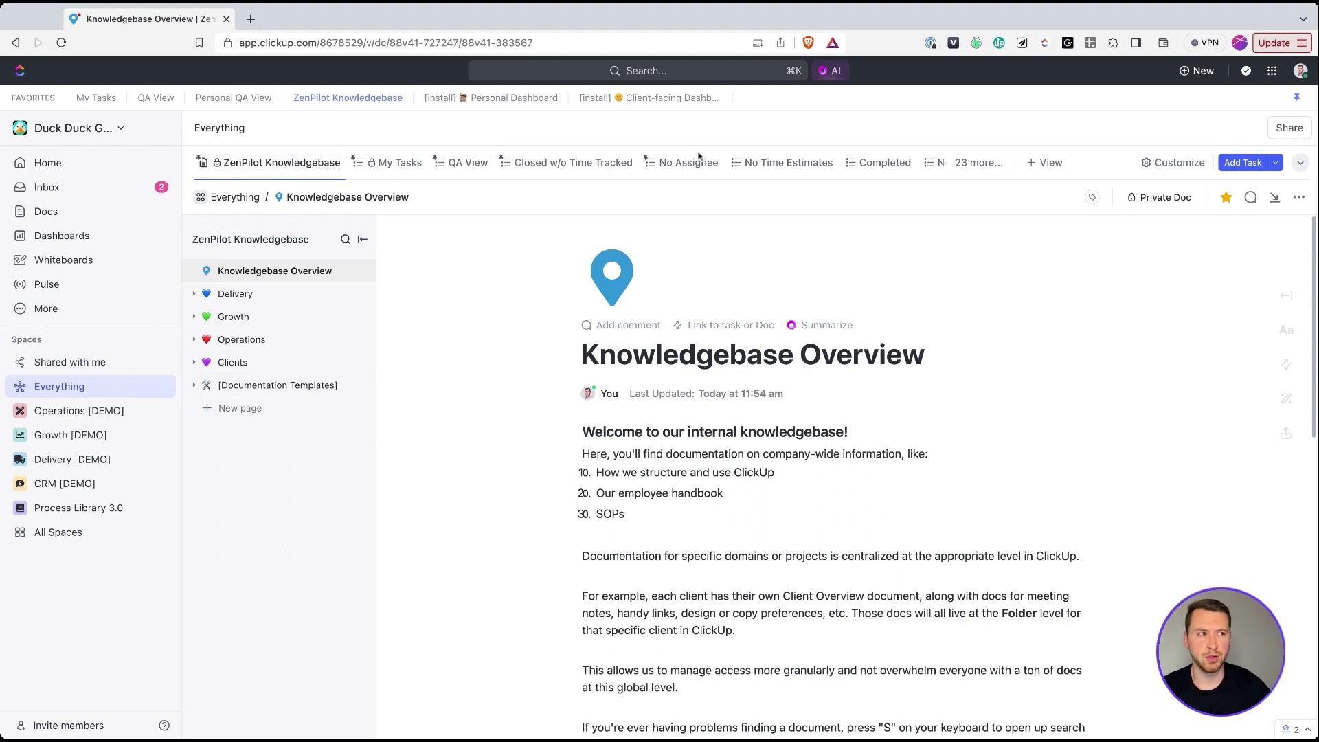
left_click(970, 161)
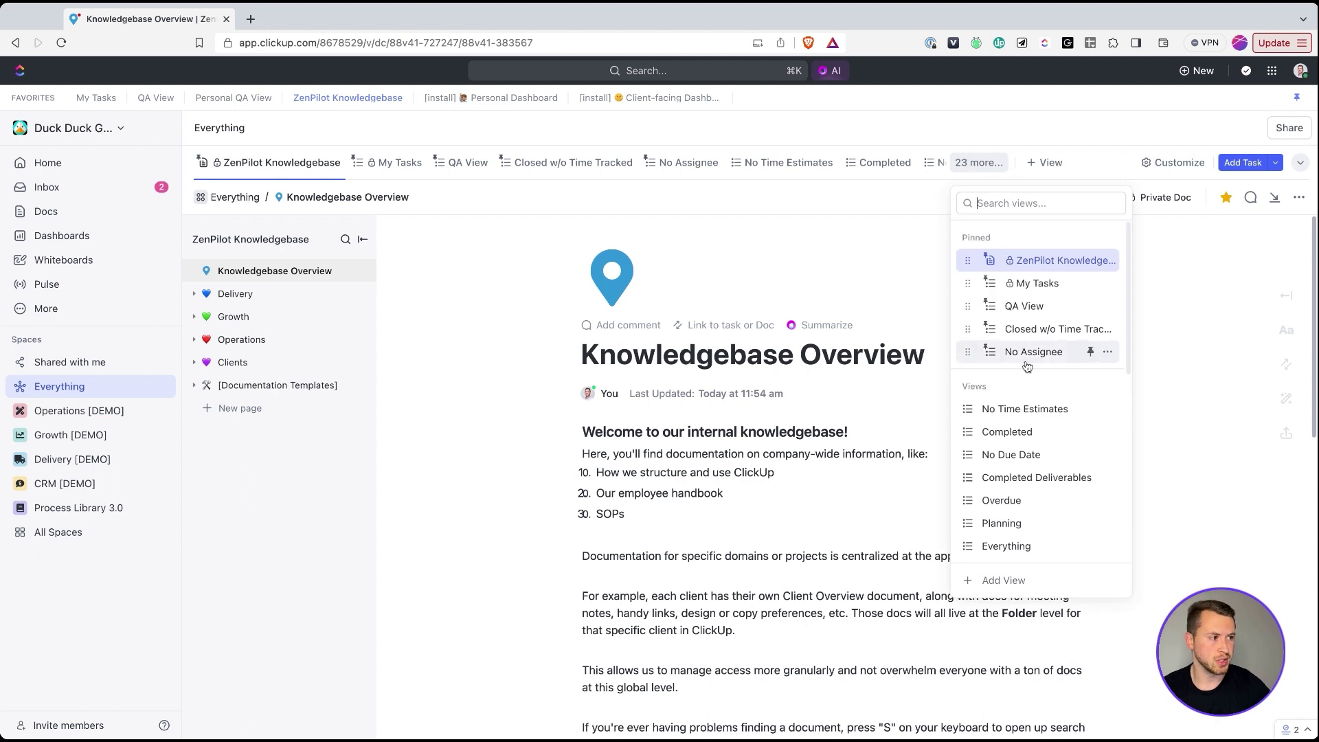
scroll(1058, 399, "down", 5)
scroll(1024, 371, "down", 2)
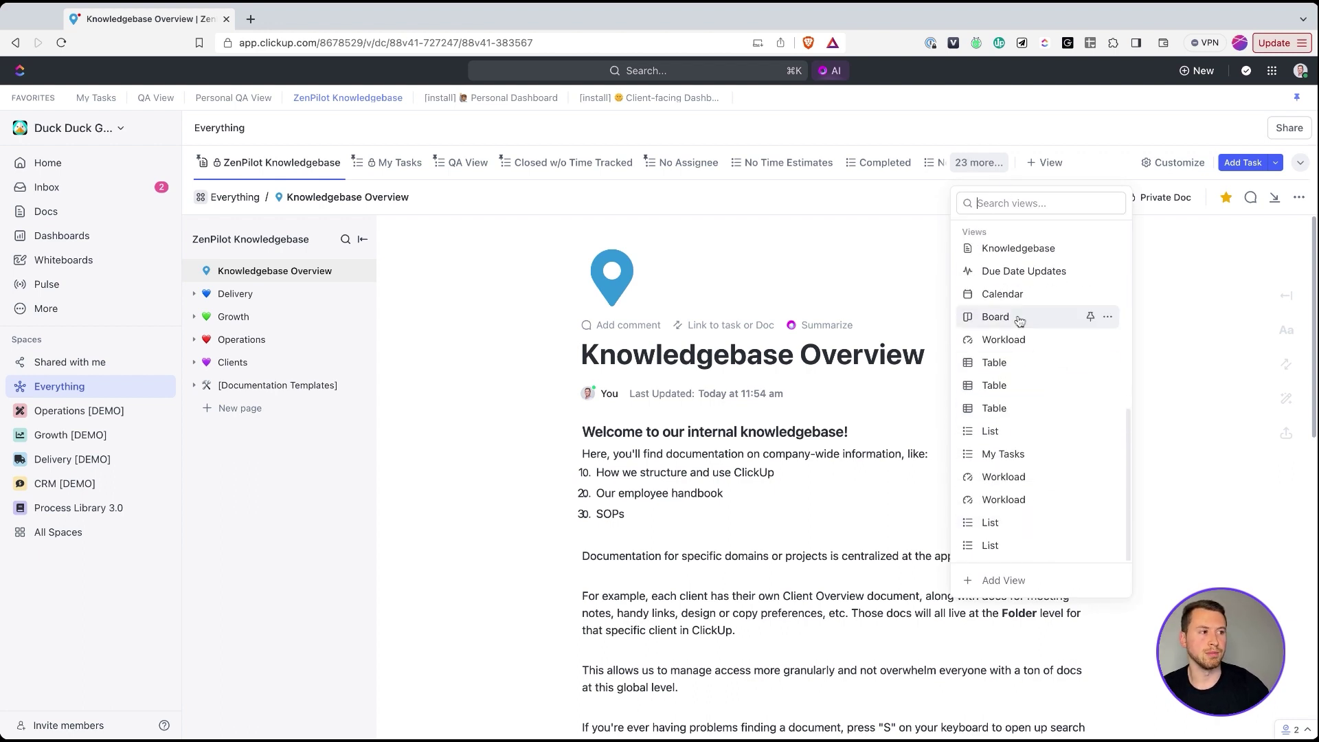
scroll(1024, 362, "up", 5)
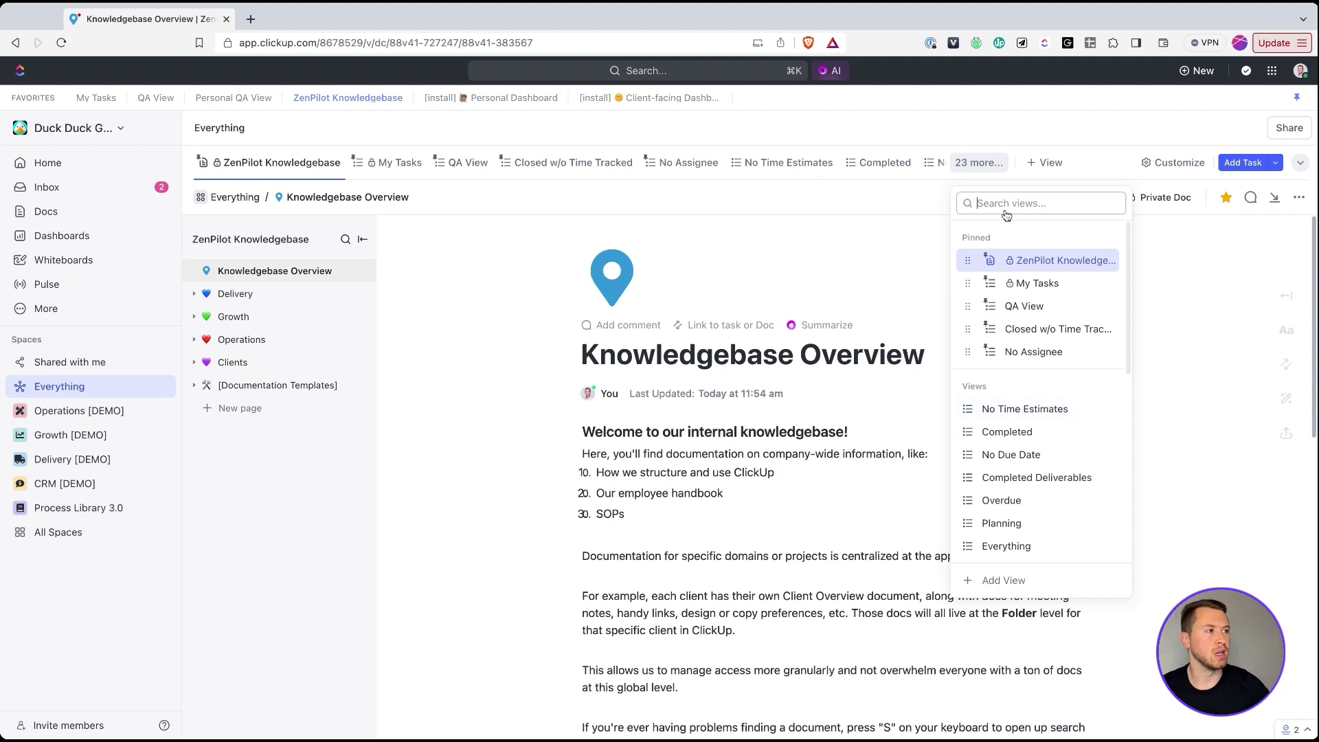
left_click(871, 270)
Unpin the ZenPilot Knowledgebase view and pin it again
left_click(244, 165)
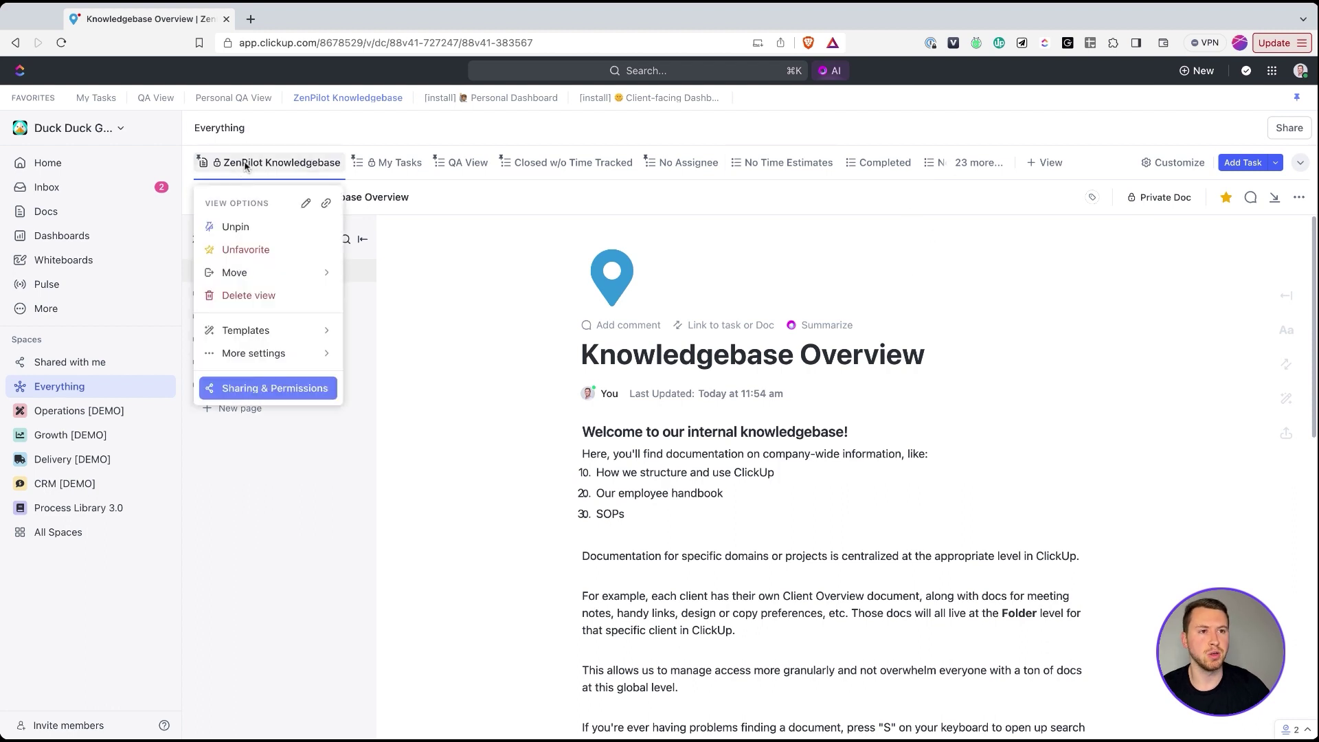
left_click(223, 226)
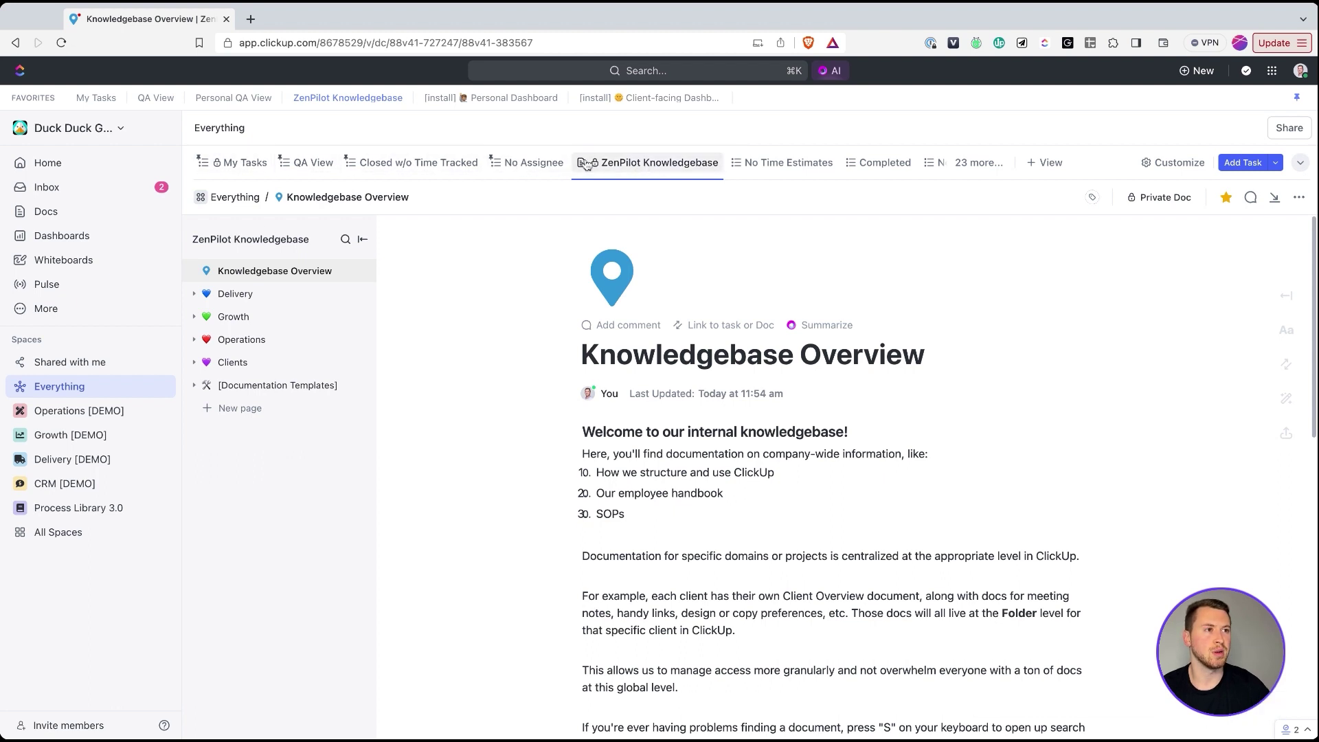
left_click(629, 165)
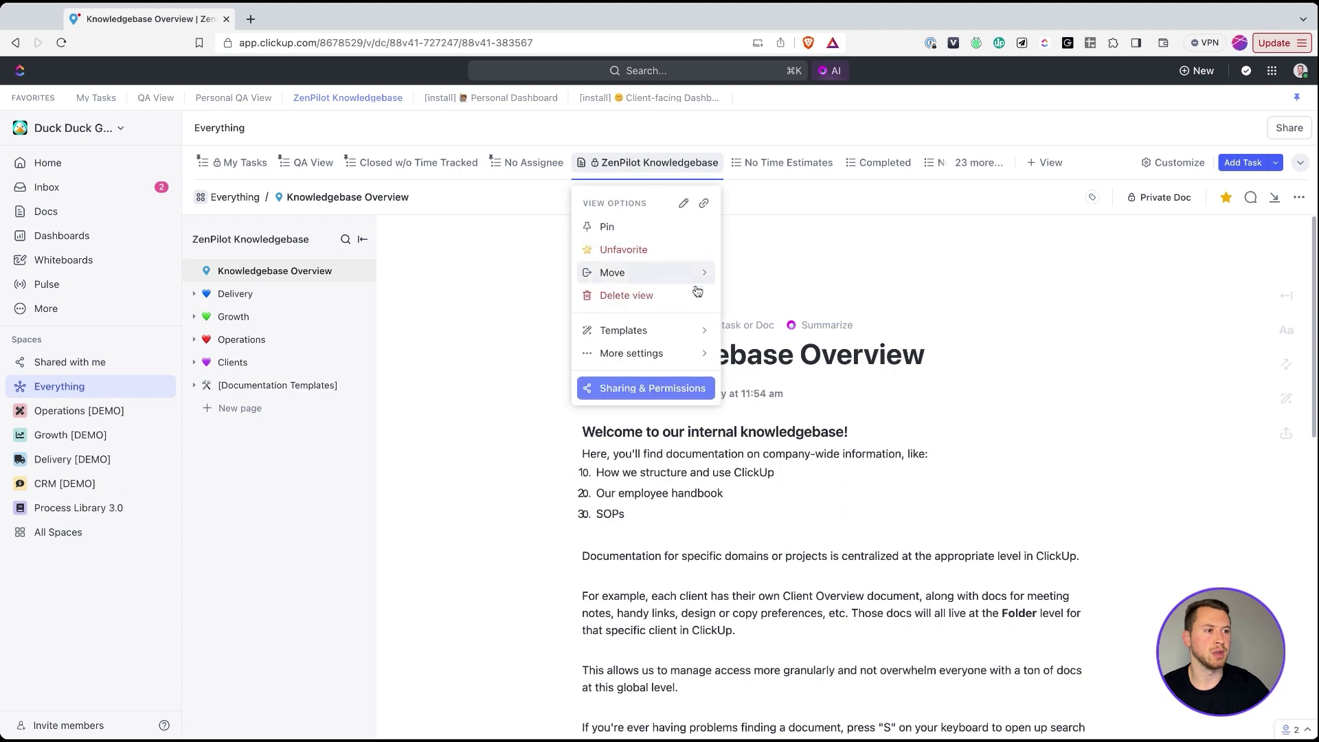
left_click(599, 229)
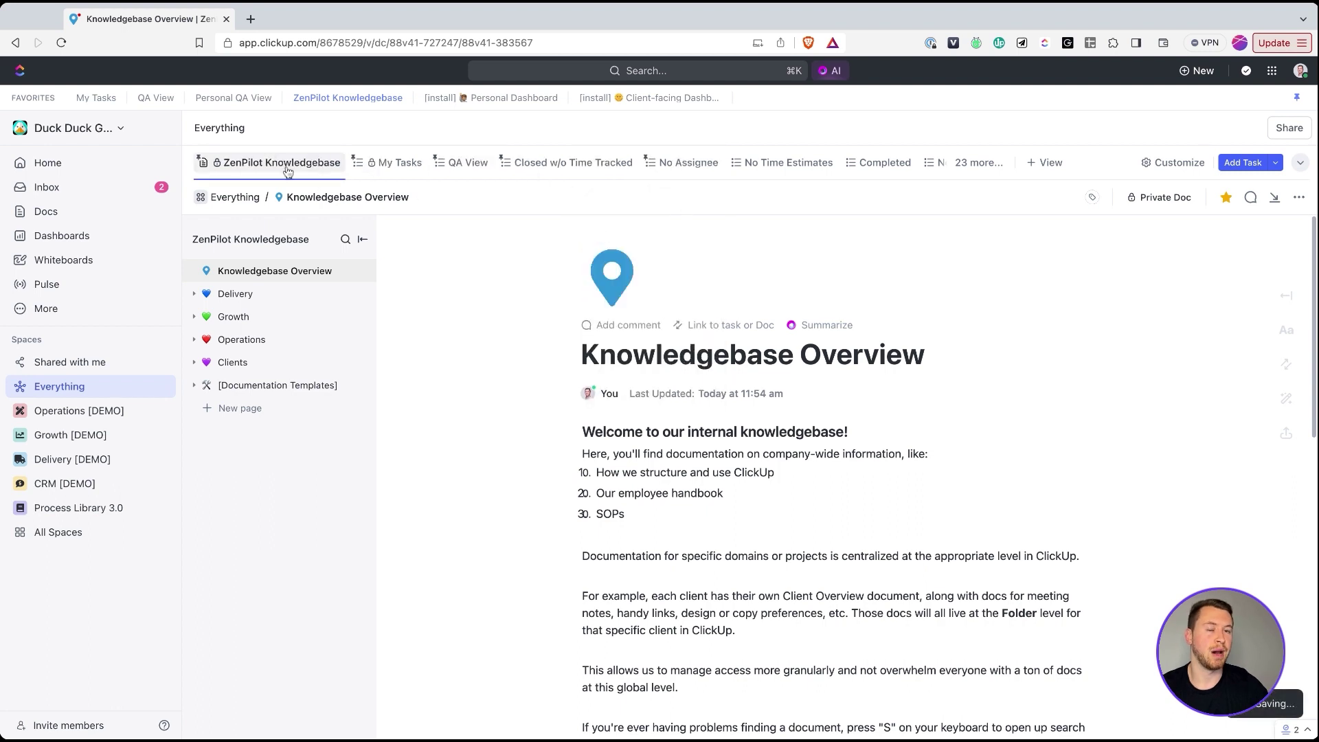
Move the ZenPilot Knowledgebase view behind My Tasks and back to the first place among the pinned views
left_click_drag(287, 171, 183, 147)
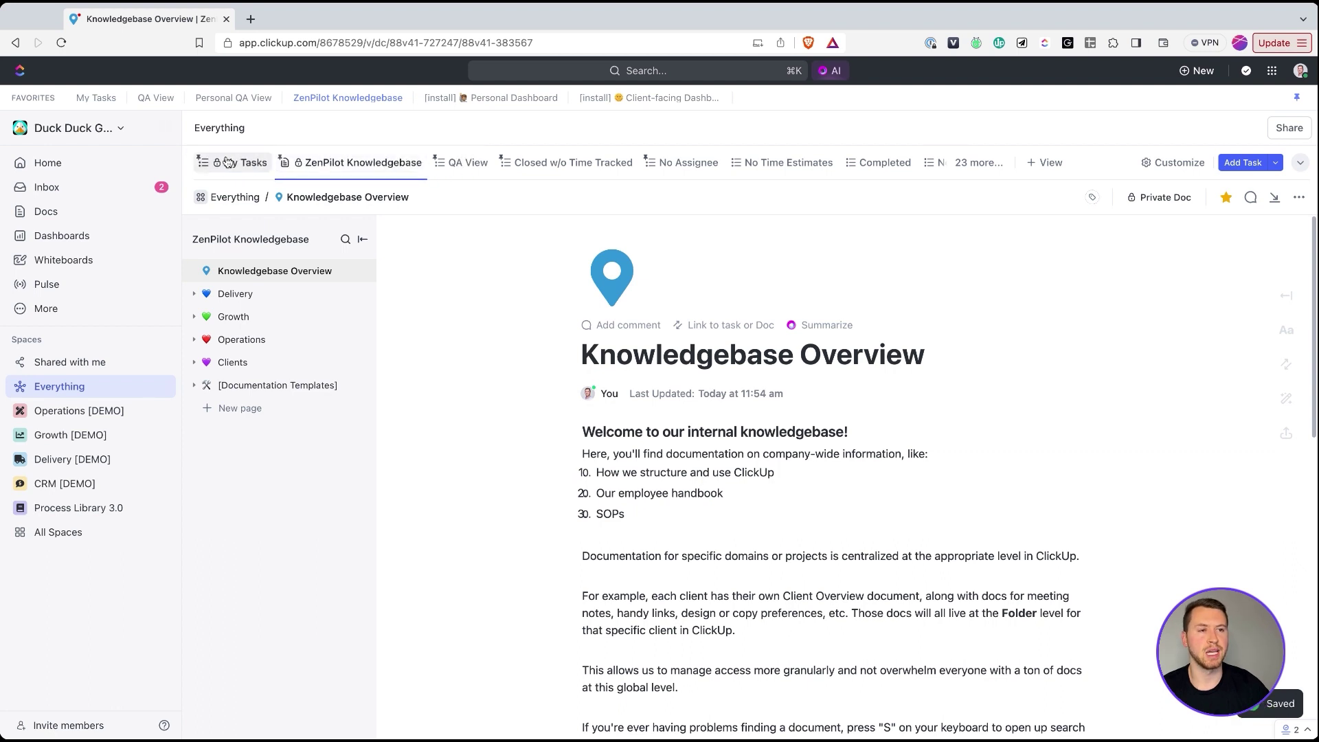
left_click_drag(350, 163, 261, 165)
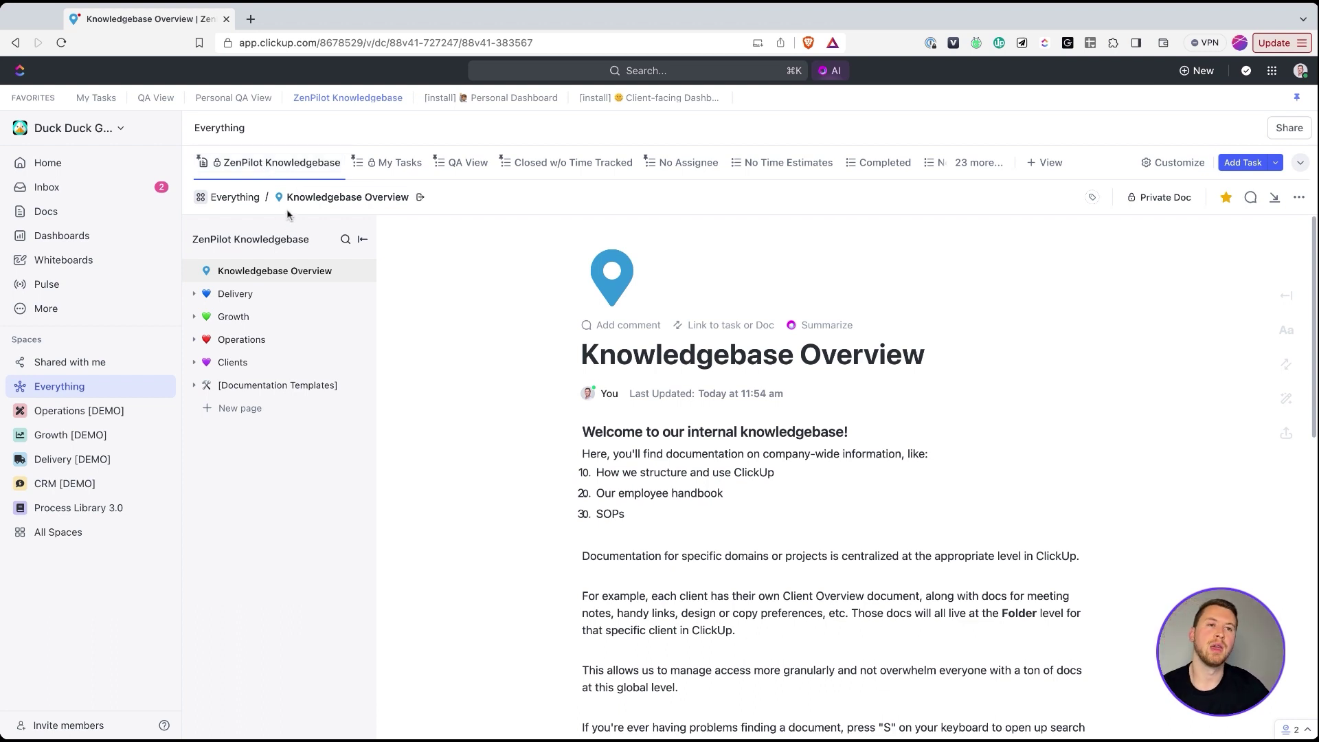
Check the ZenPilot Knowledgebase view's options, and unpin the Favorites bar from the top before pinning it back there
right_click(276, 165)
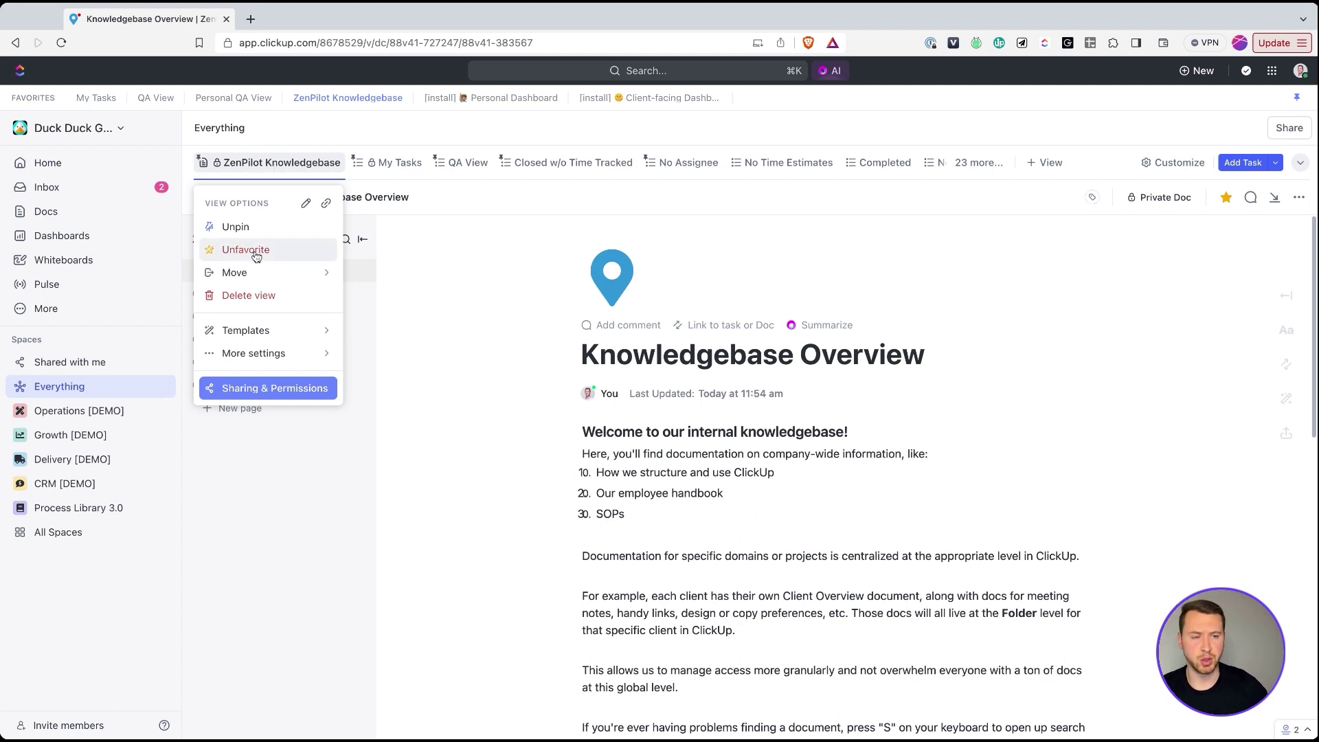
left_click(441, 259)
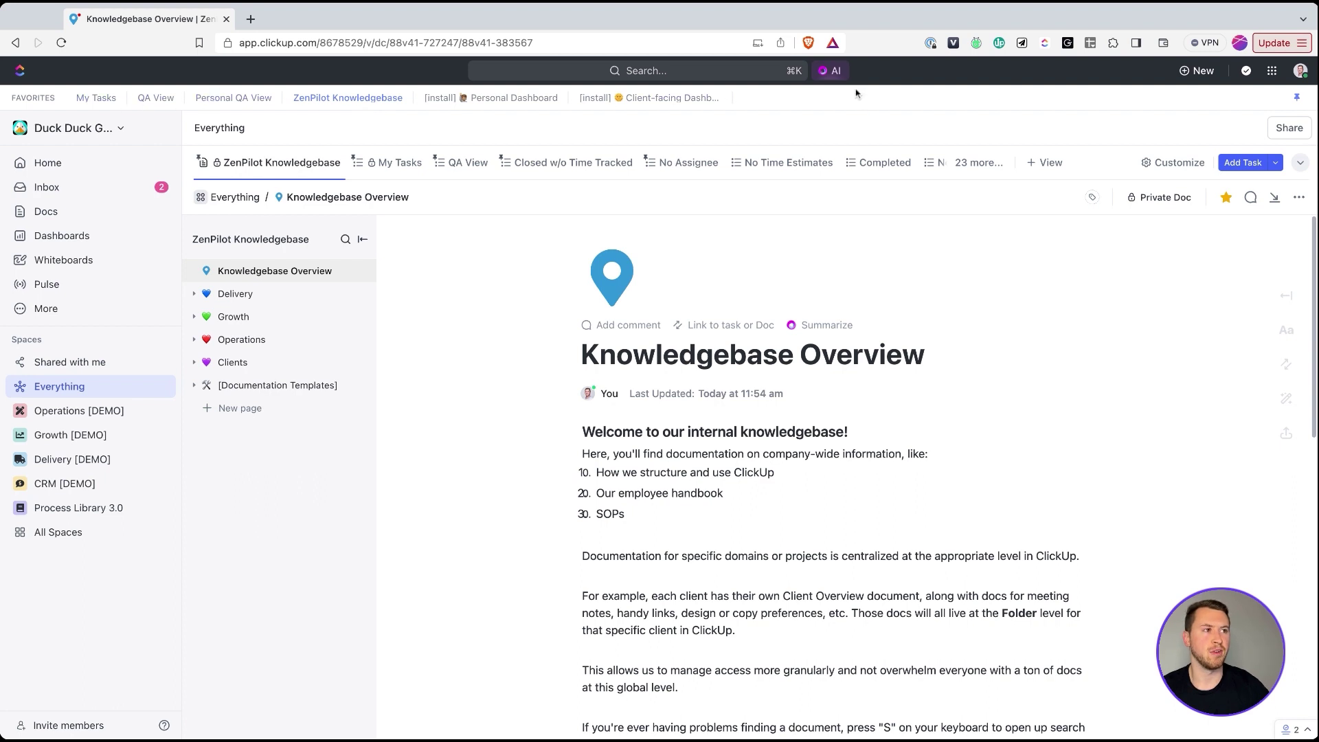
left_click(1295, 101)
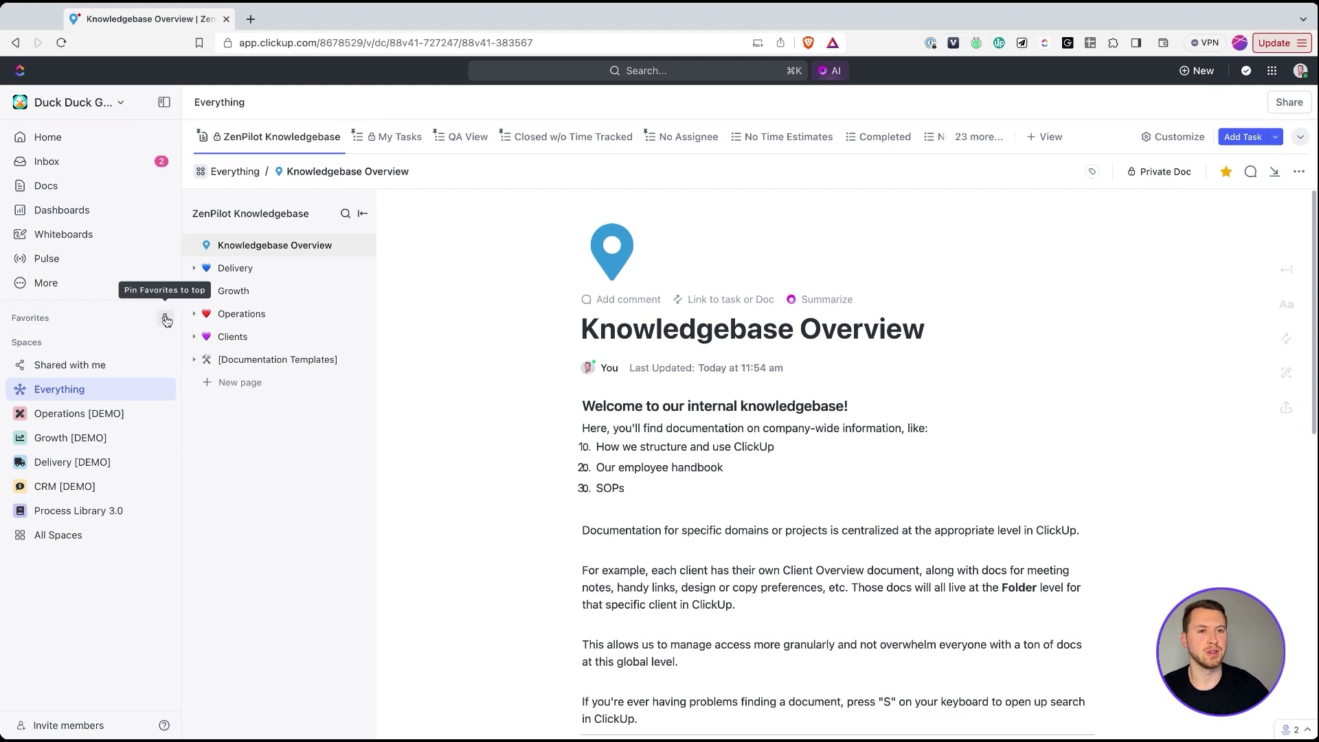
left_click(165, 320)
Remove the ZenPilot Knowledgebase view from the favorites and add it back under the name ZenPilot Knowledgebase
right_click(268, 172)
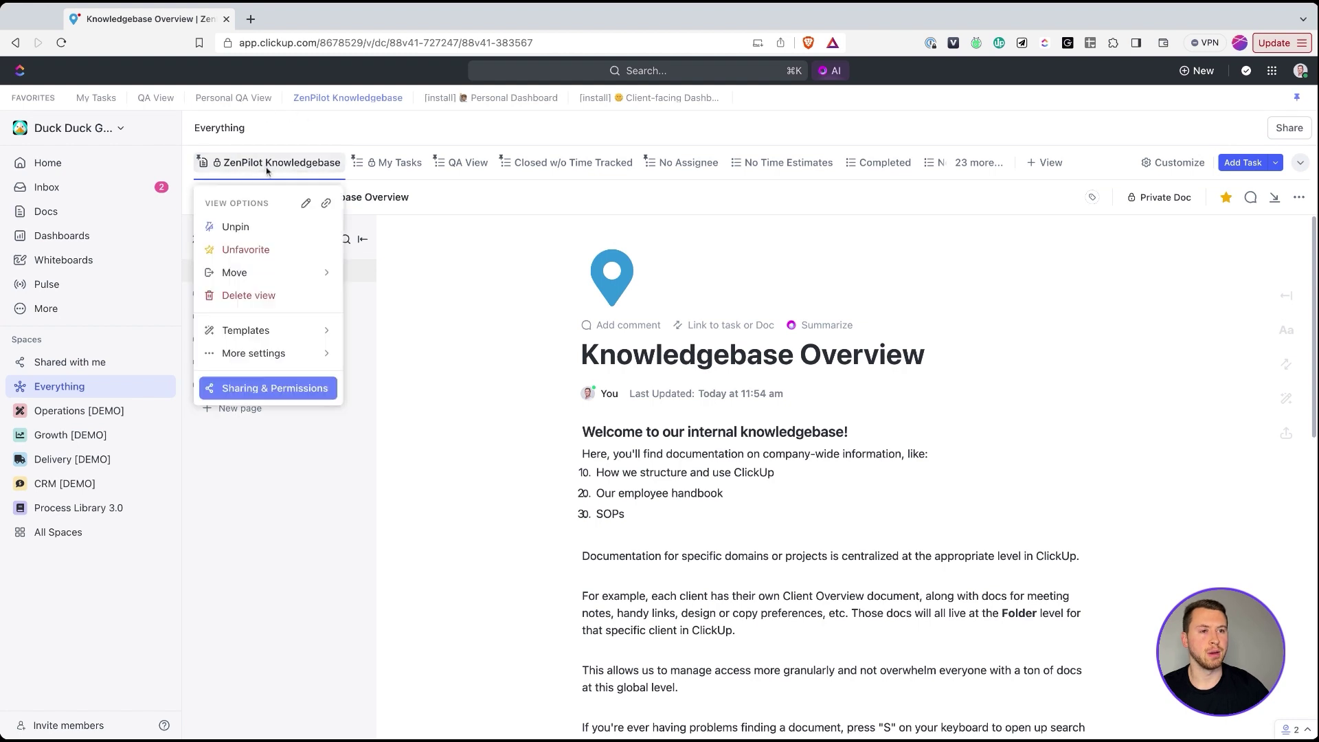
left_click(245, 249)
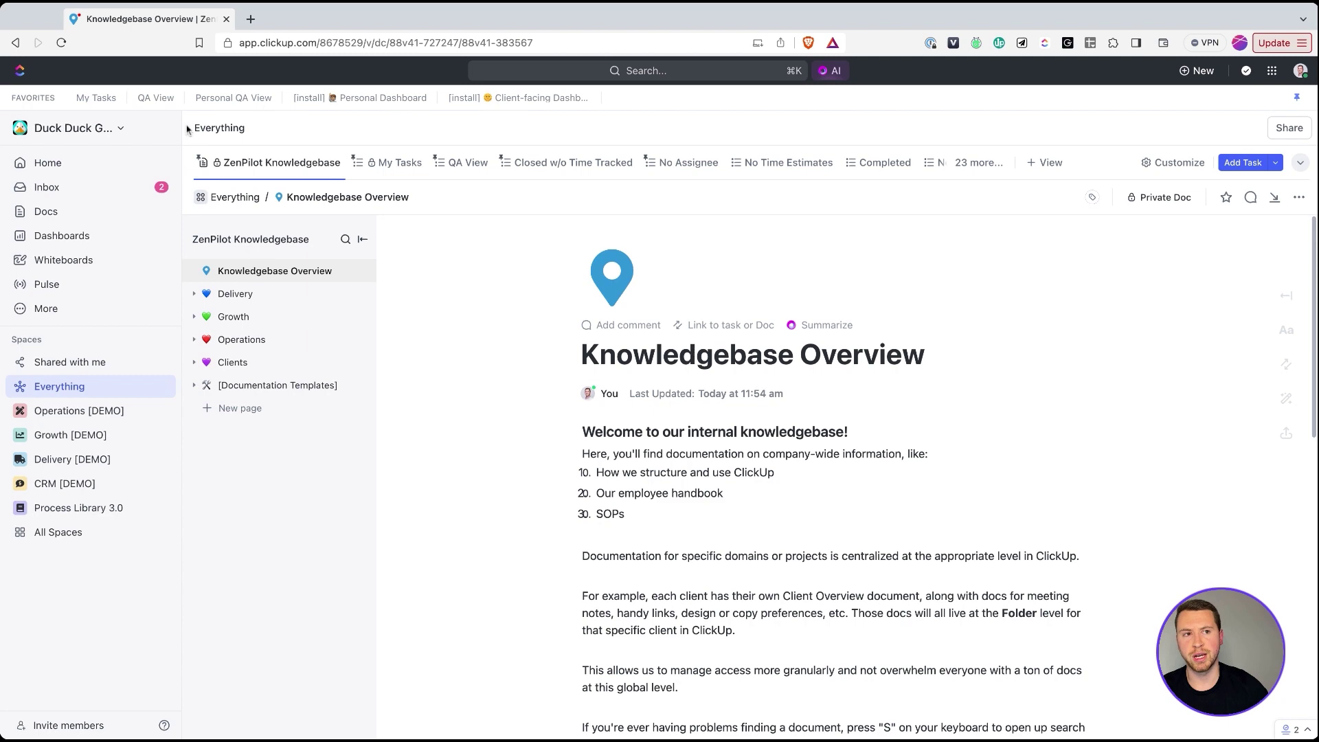
left_click(264, 167)
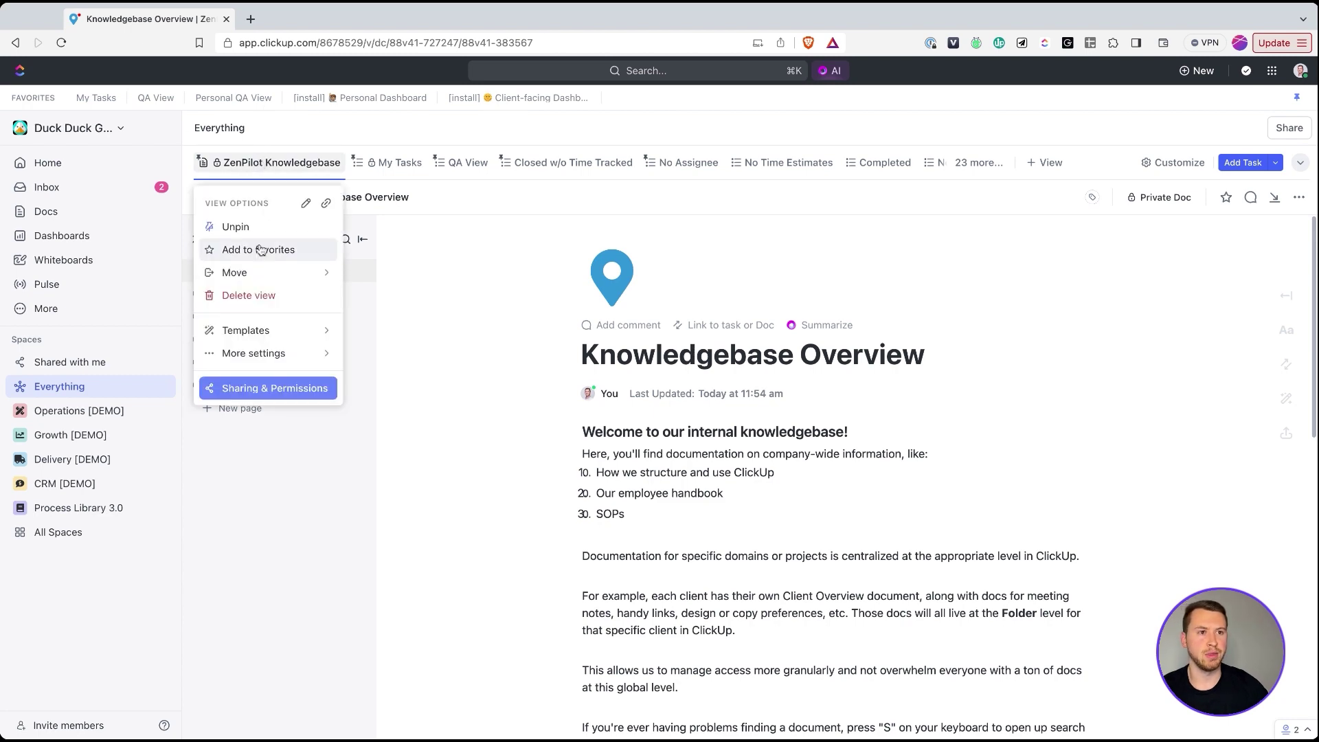
left_click(246, 251)
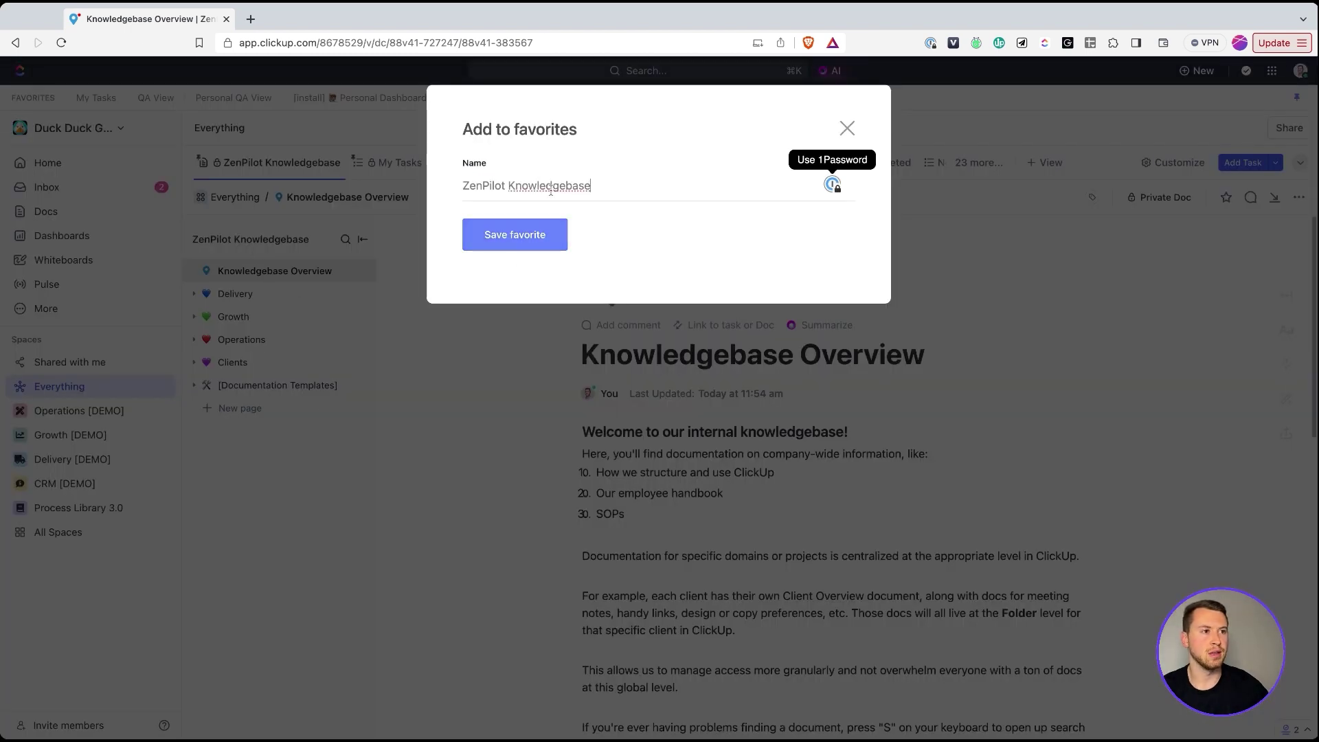
left_click(533, 246)
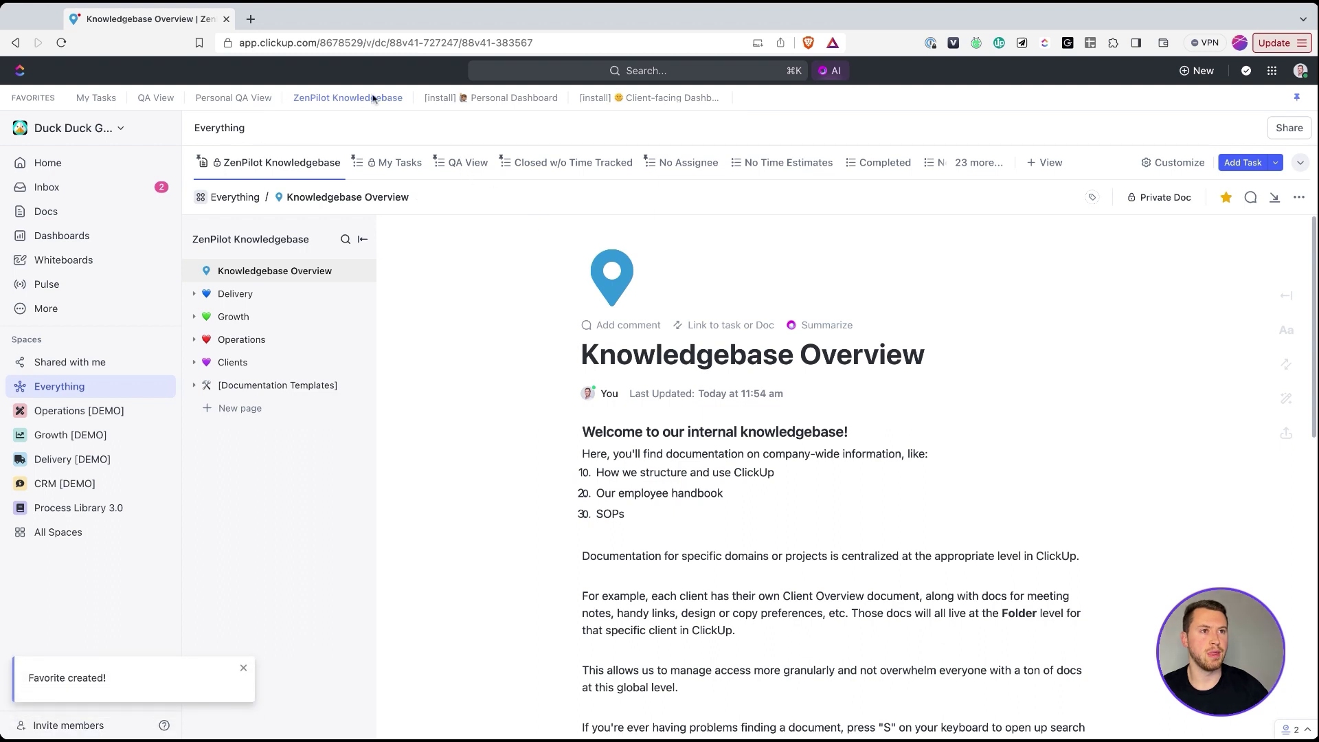
Open the Growth [DEMO] space and return to the knowledgebase through the ZenPilot Knowledgebase favorite
left_click(66, 434)
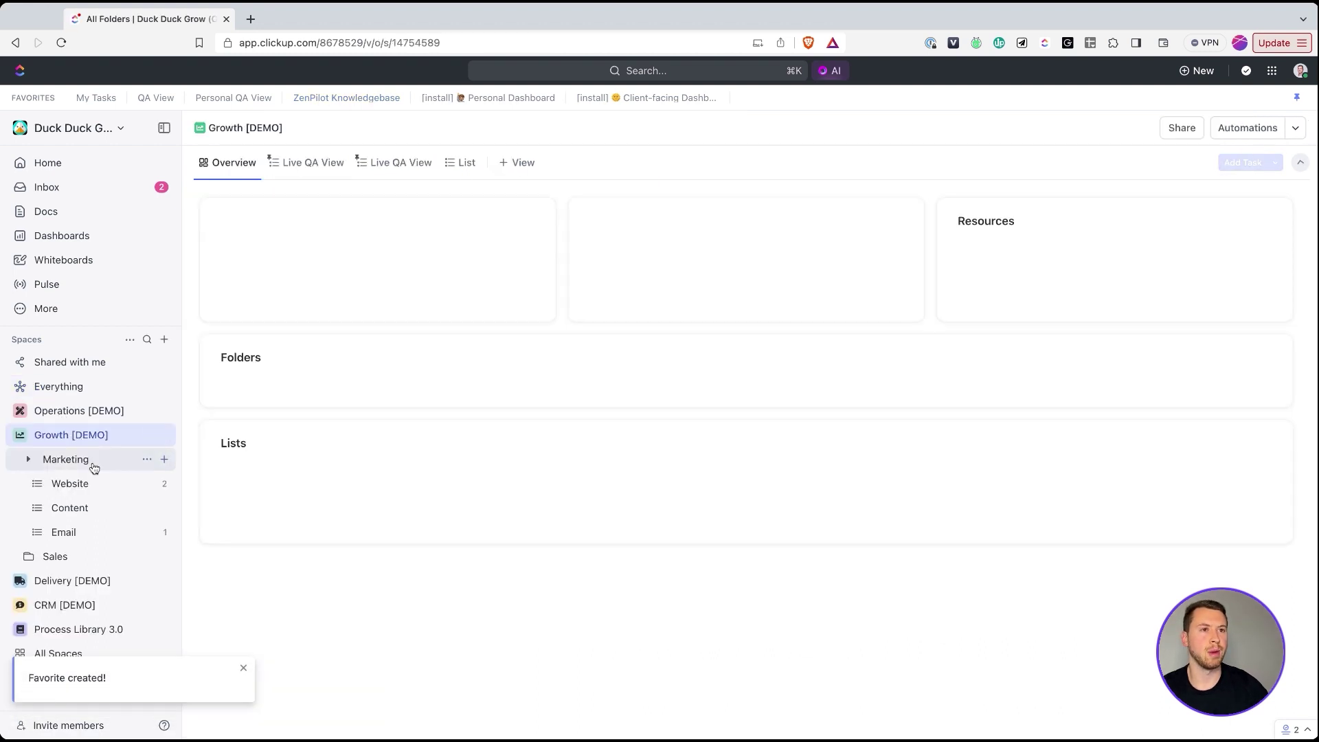
left_click(357, 101)
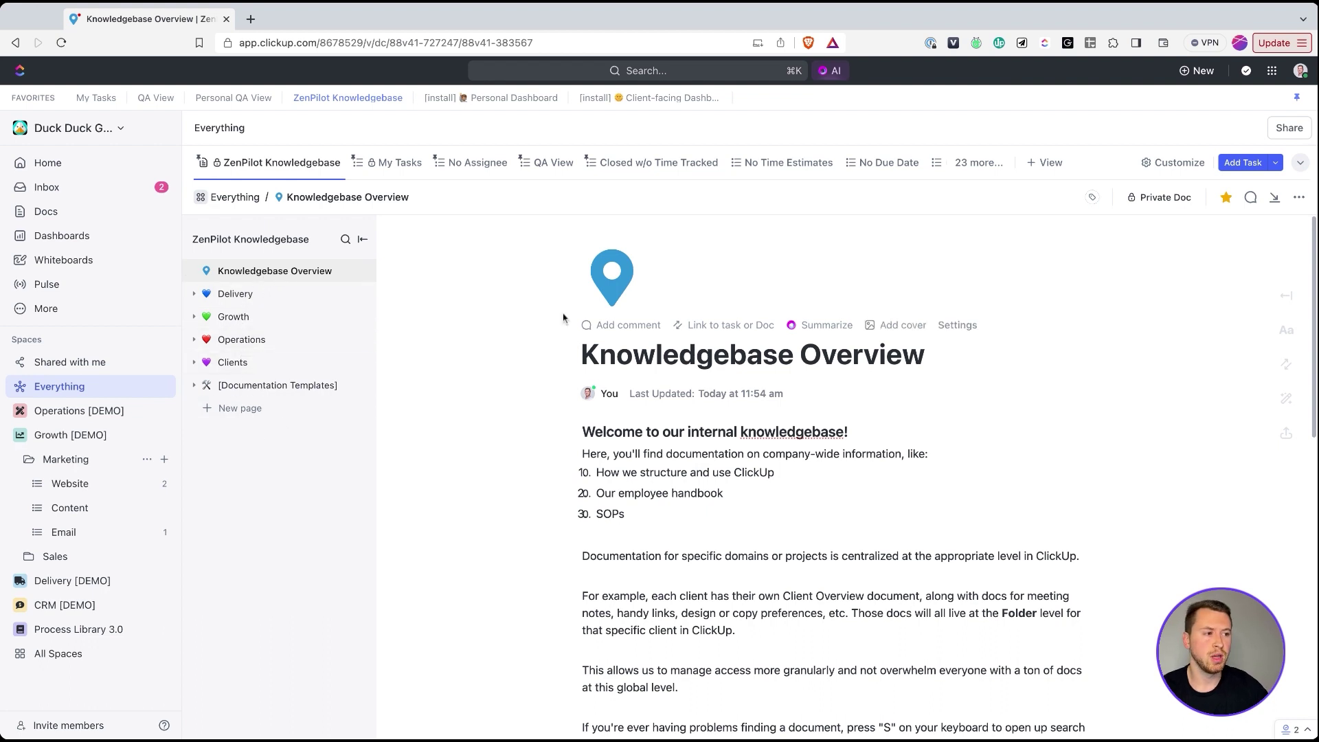
Read through the Knowledgebase Overview page down to its Knowledgebase Structure section
scroll(692, 323, "down", 2)
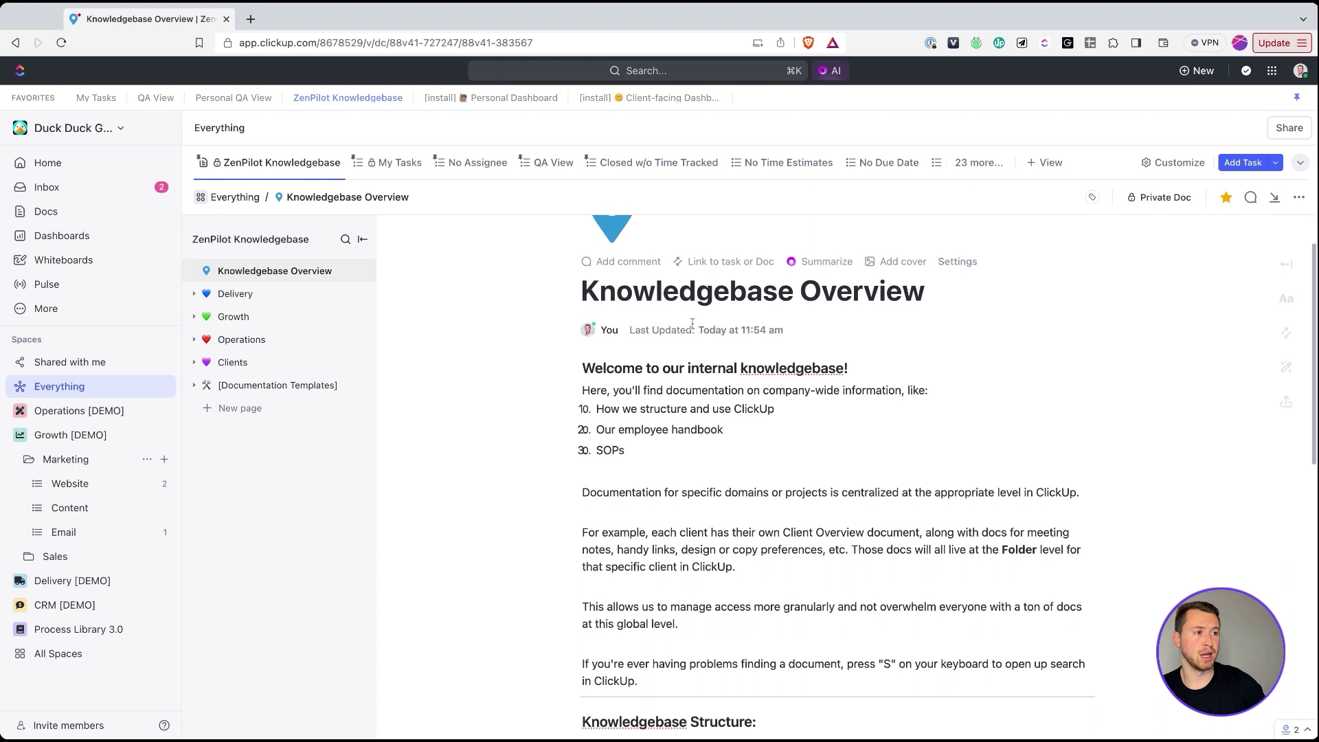
scroll(688, 337, "down", 1)
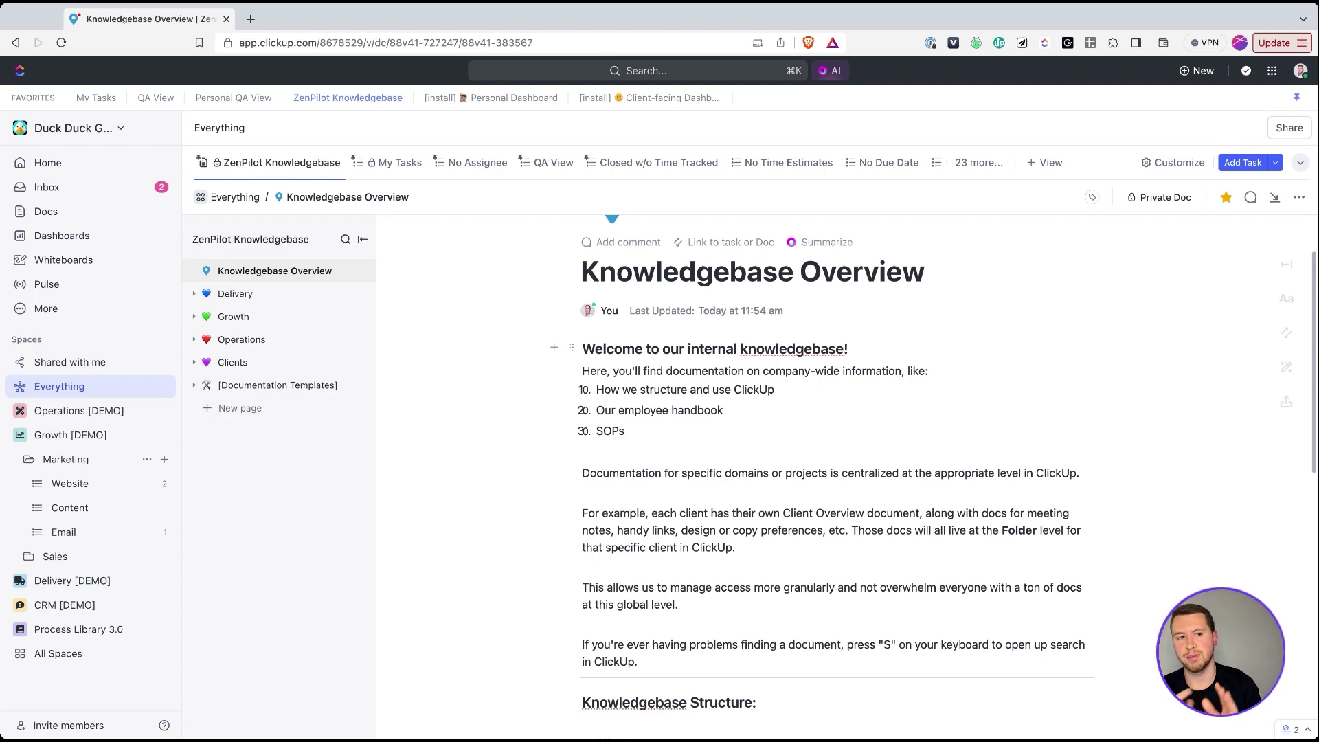
scroll(849, 403, "down", 1)
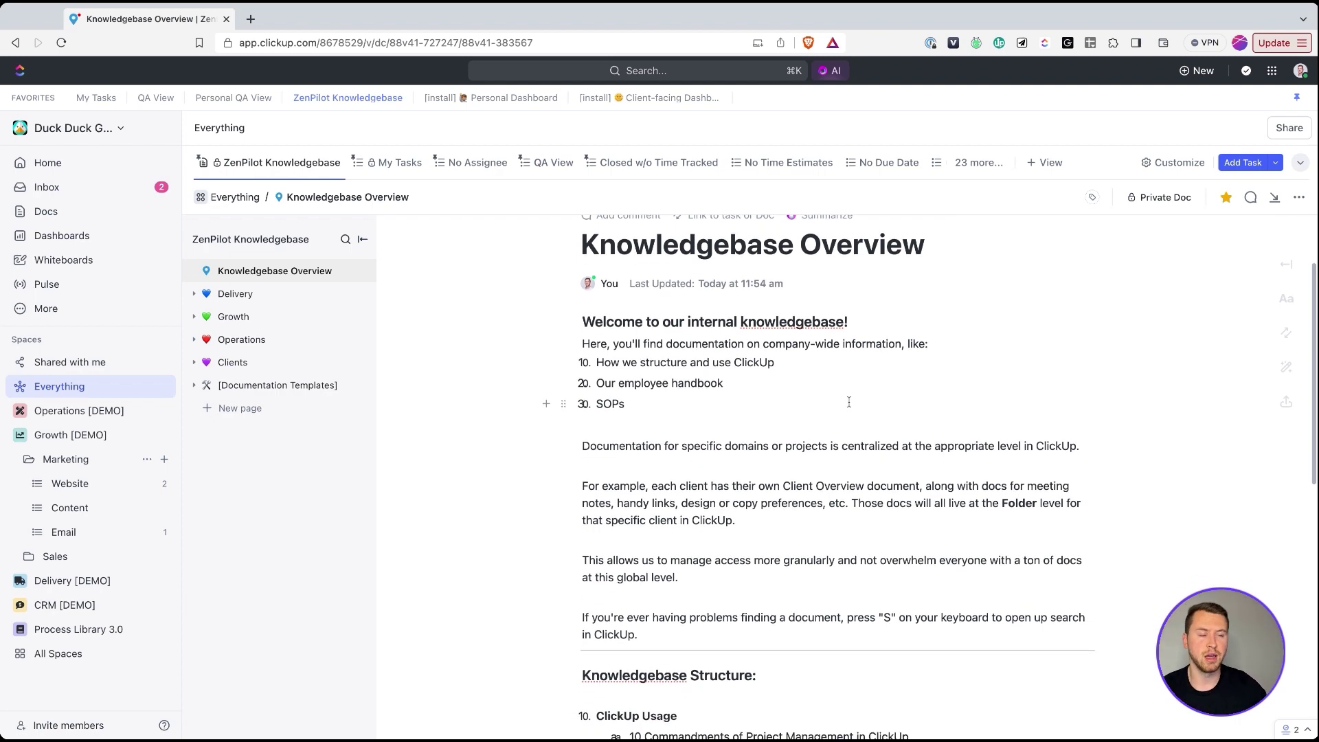
scroll(835, 409, "down", 10)
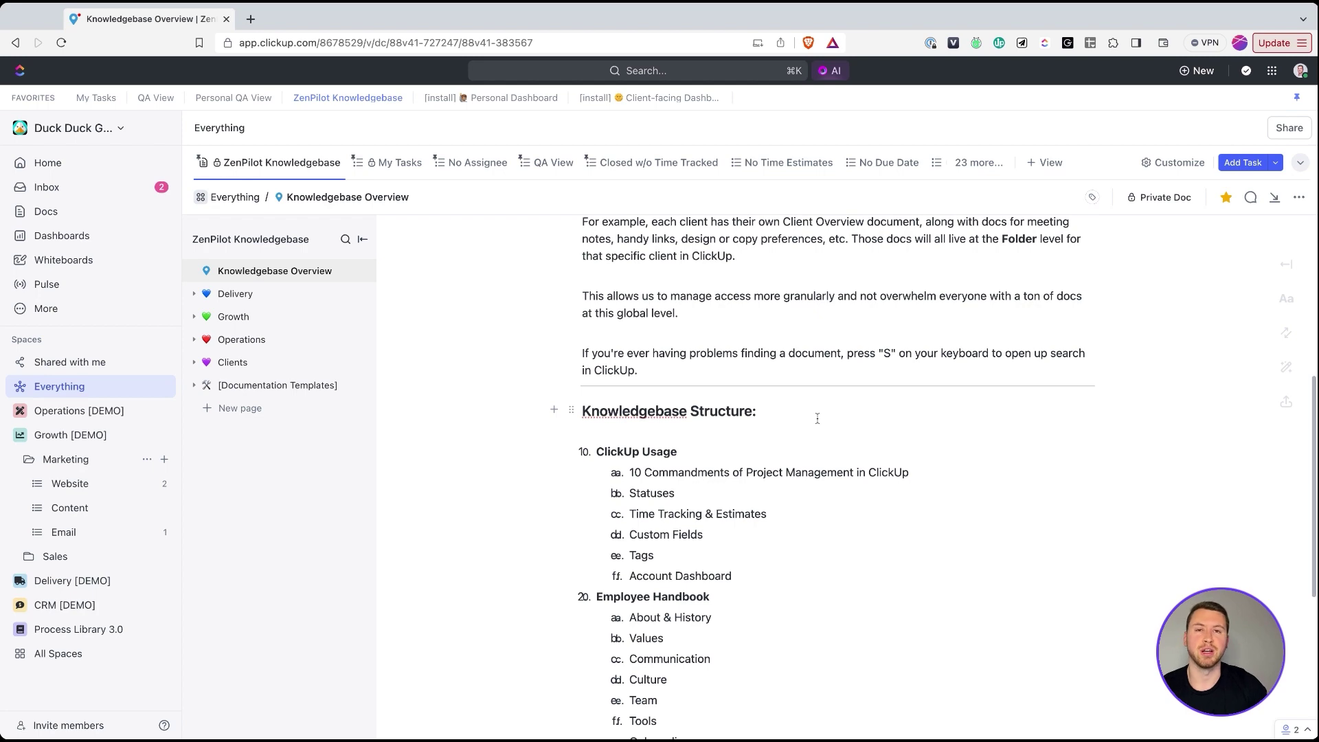
Collapse the Growth [DEMO] space, and expand the knowledgebase's Clients section and the Delivery [DEMO] space
scroll(835, 412, "up", 5)
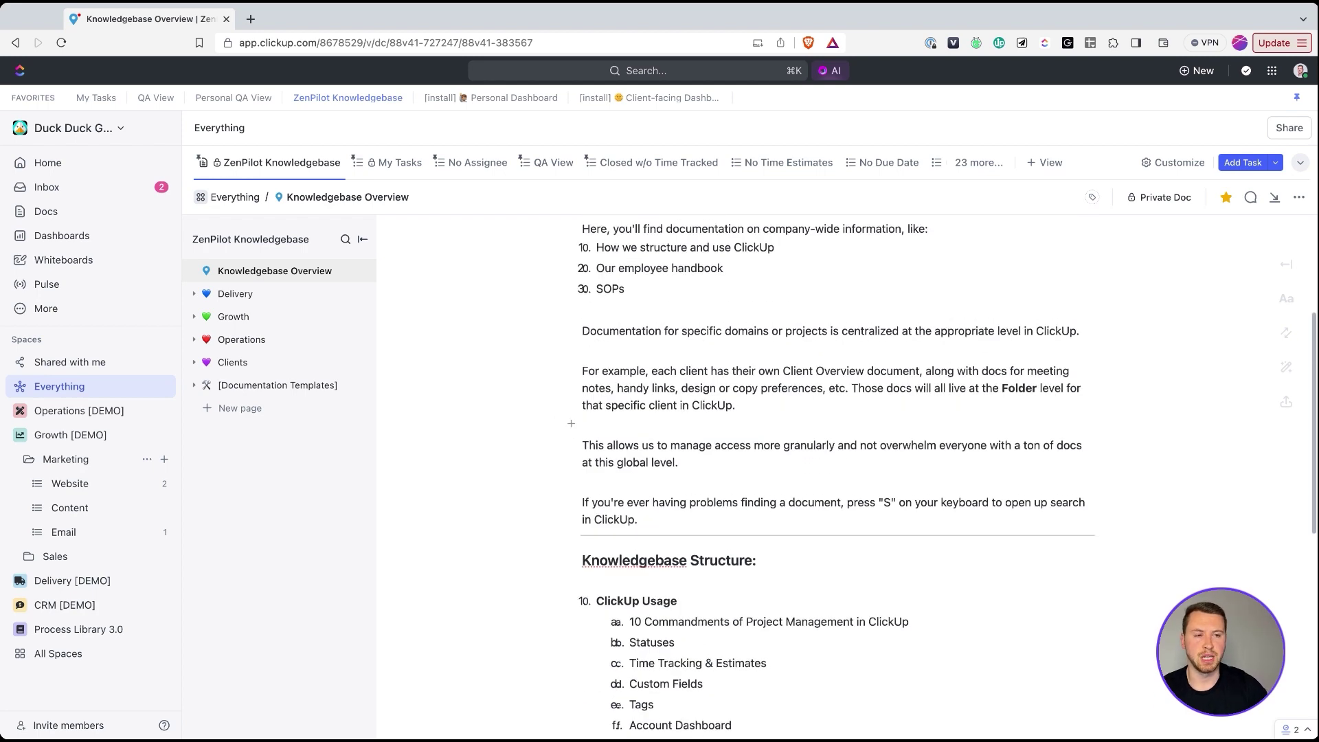
scroll(834, 412, "up", 8)
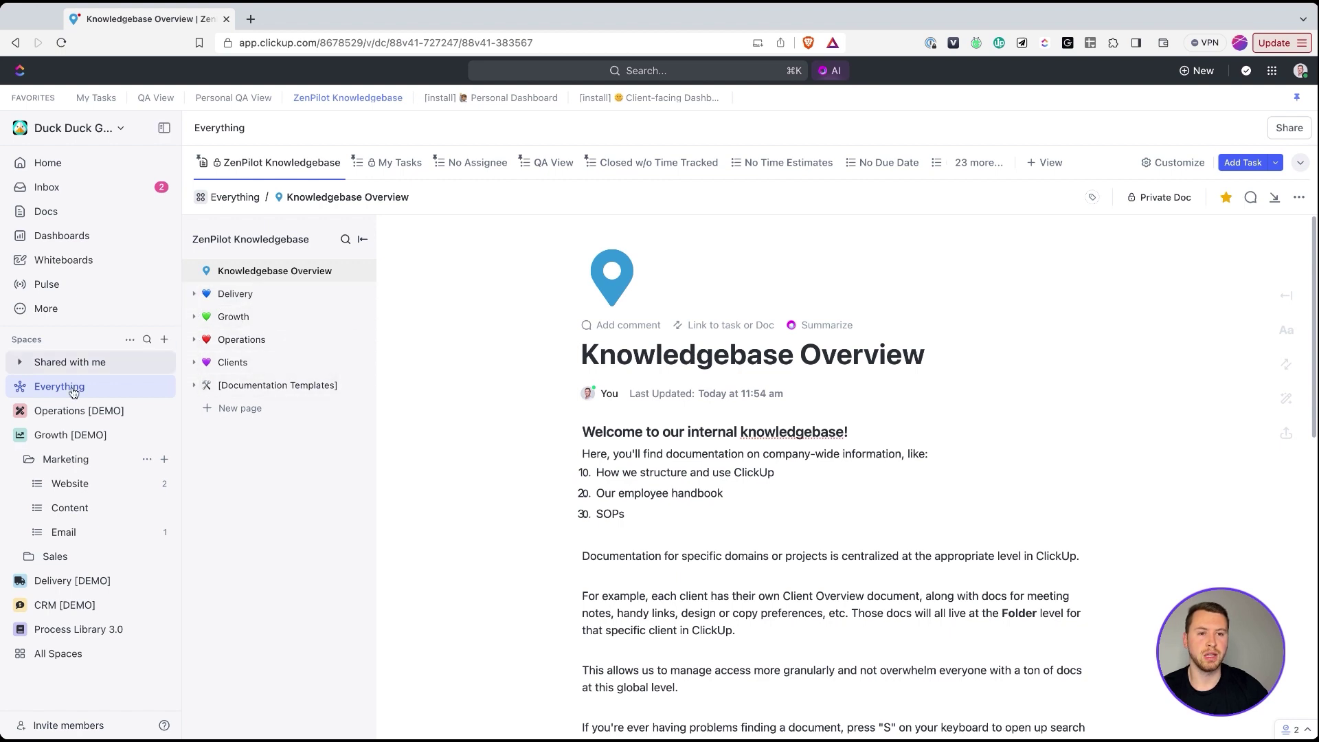
left_click(20, 435)
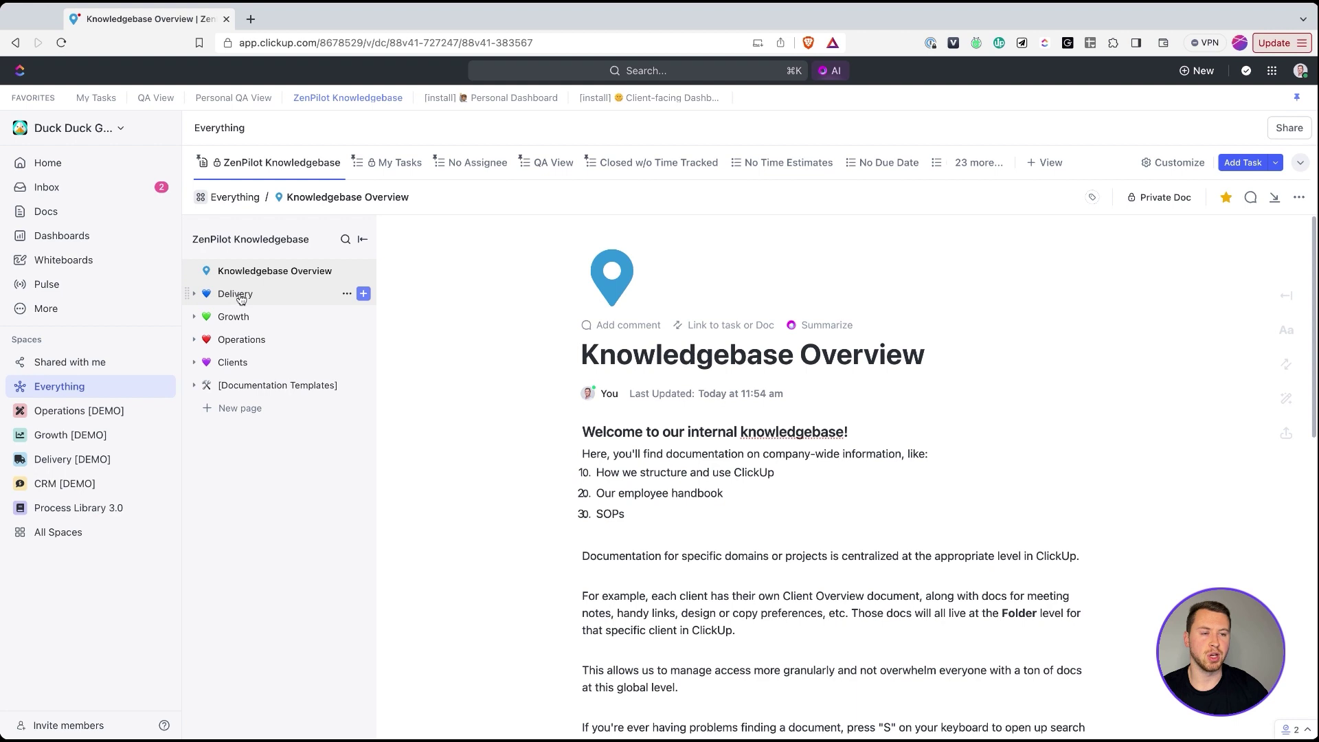
left_click(194, 362)
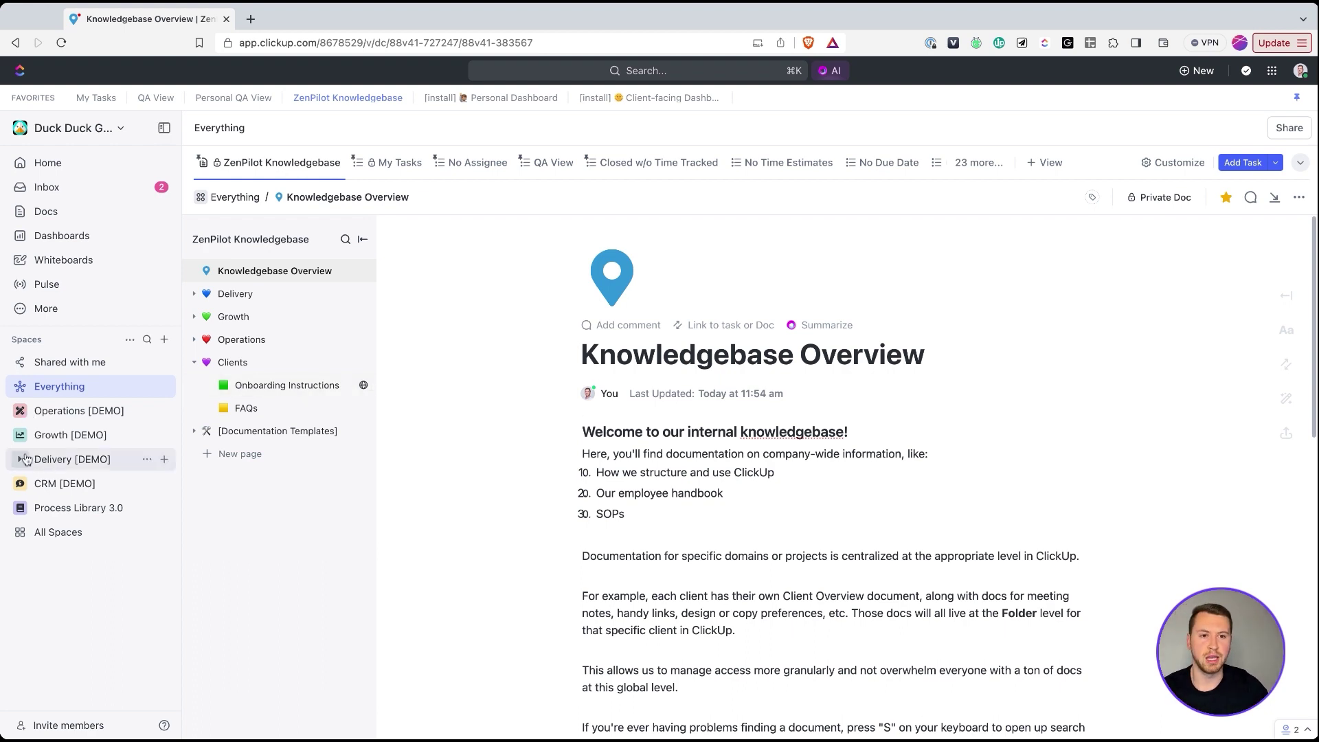
left_click(61, 459)
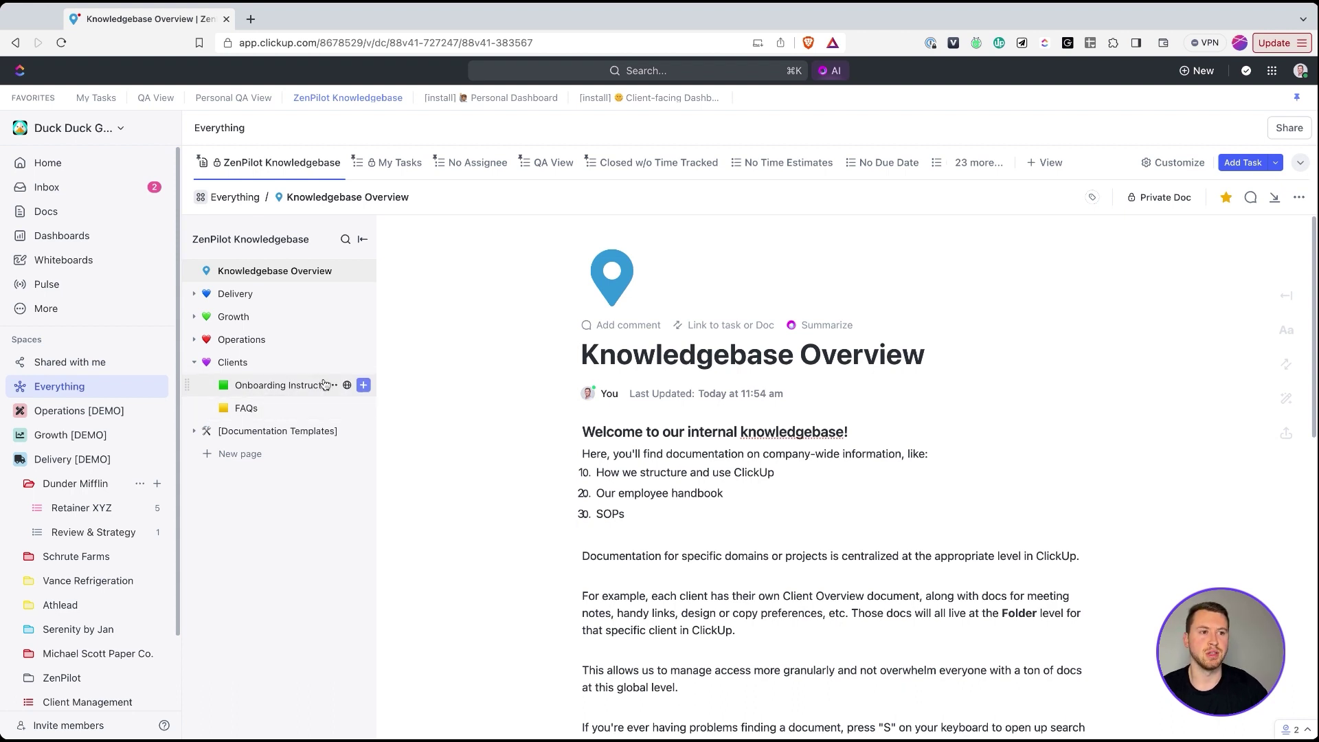
Review the Onboarding Instructions page's sharing settings, switching public link sharing off and back on, and collapse the Clients section
left_click(334, 386)
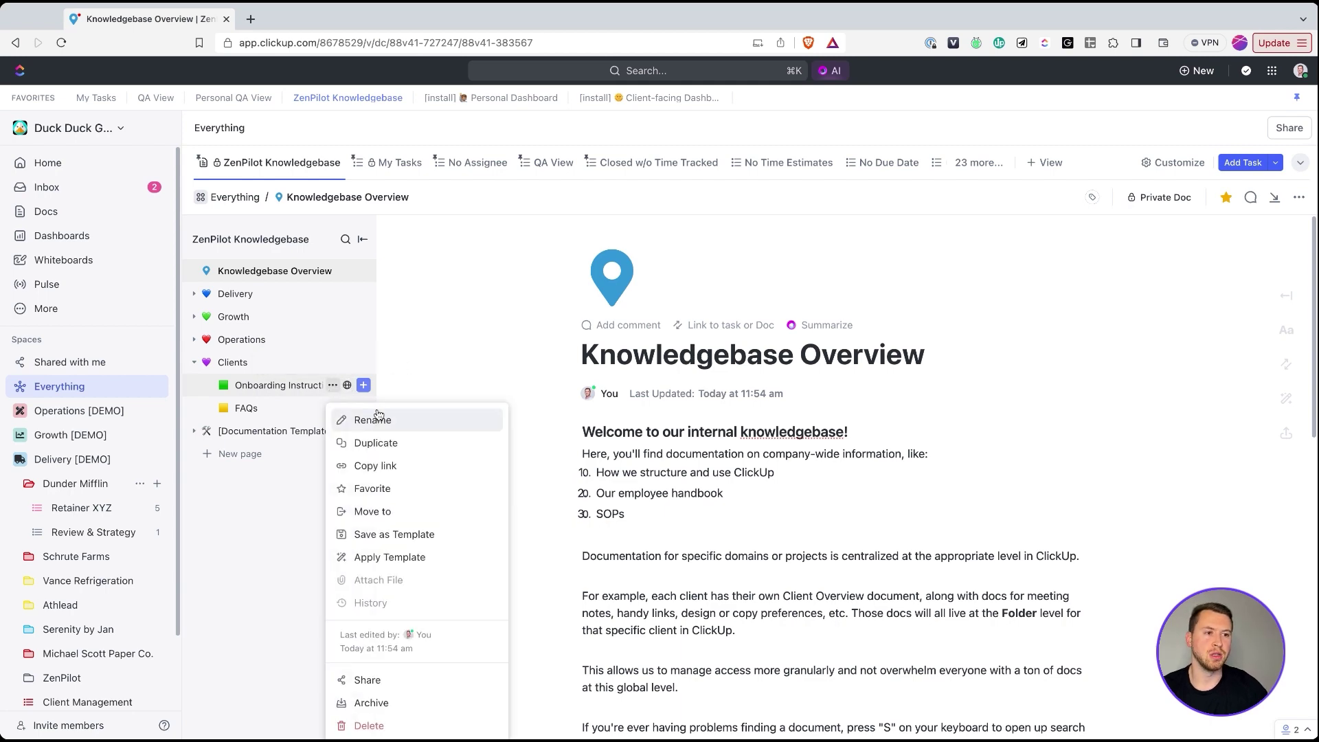
left_click(402, 680)
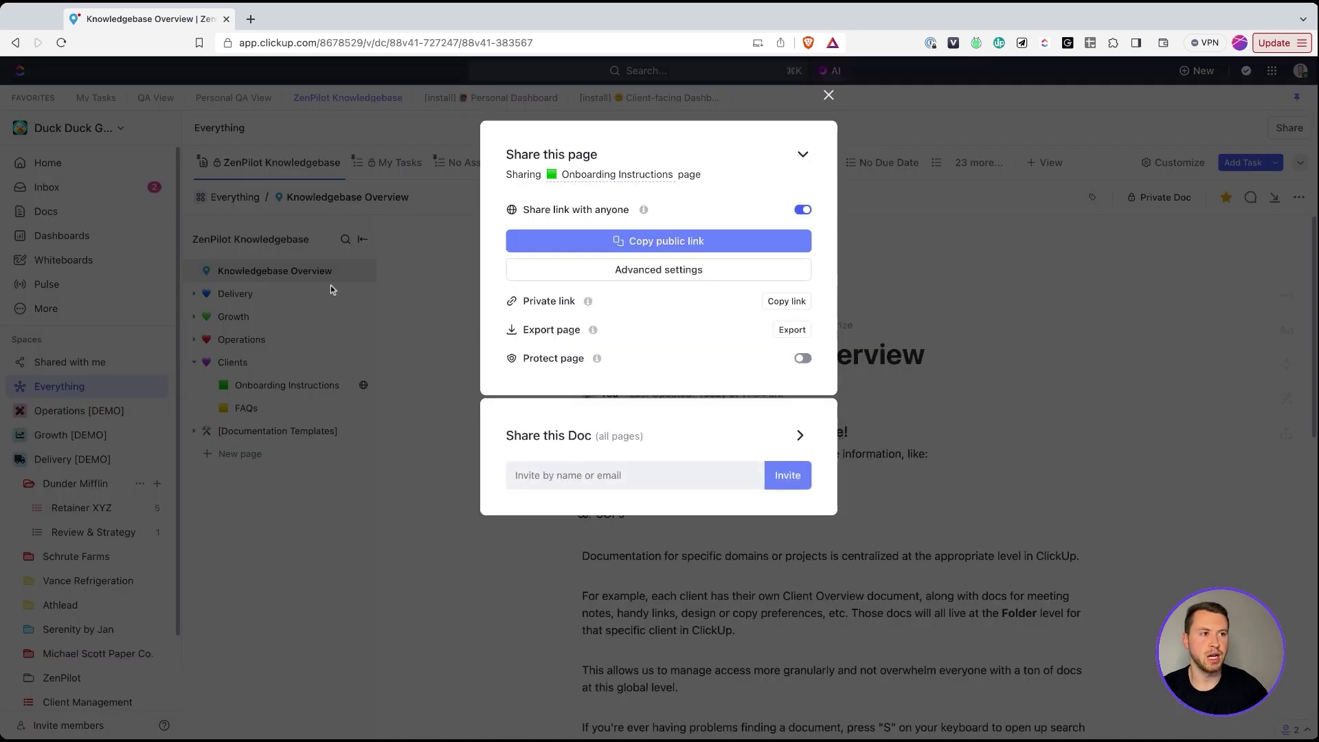
left_click(801, 210)
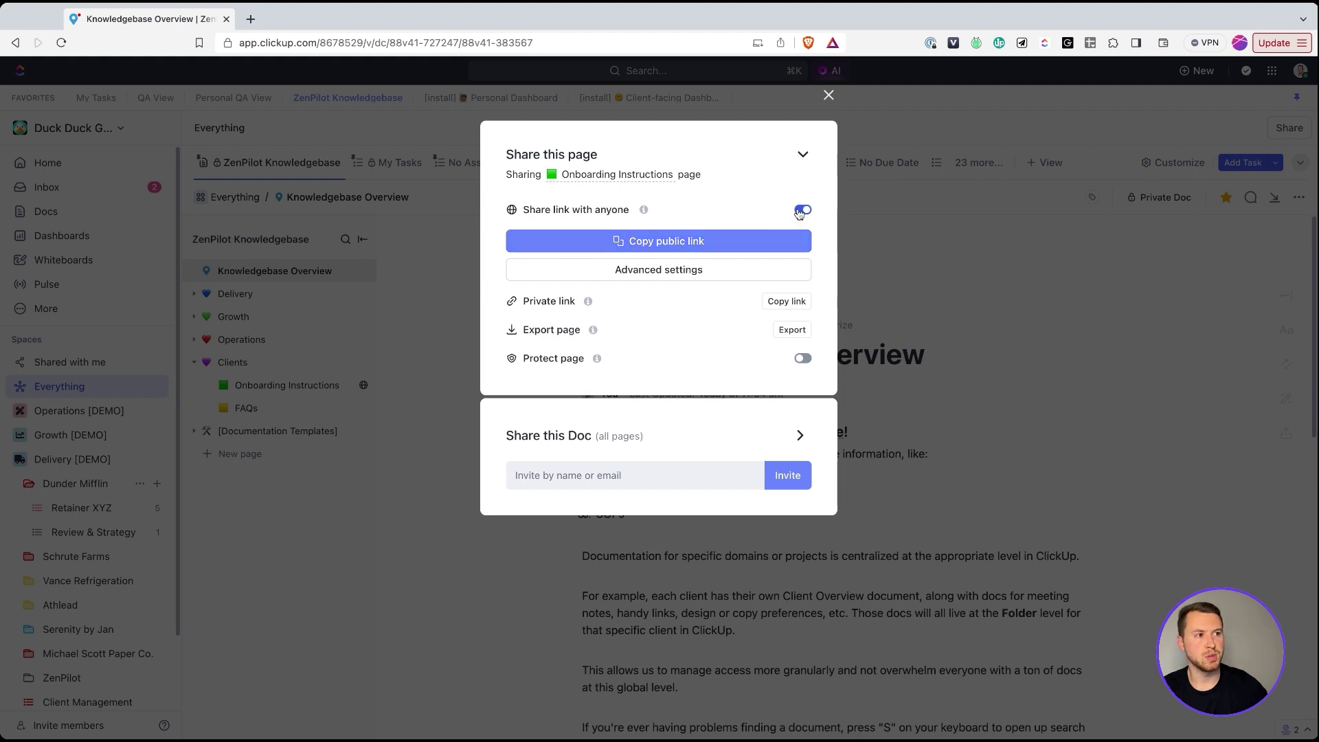
left_click(803, 209)
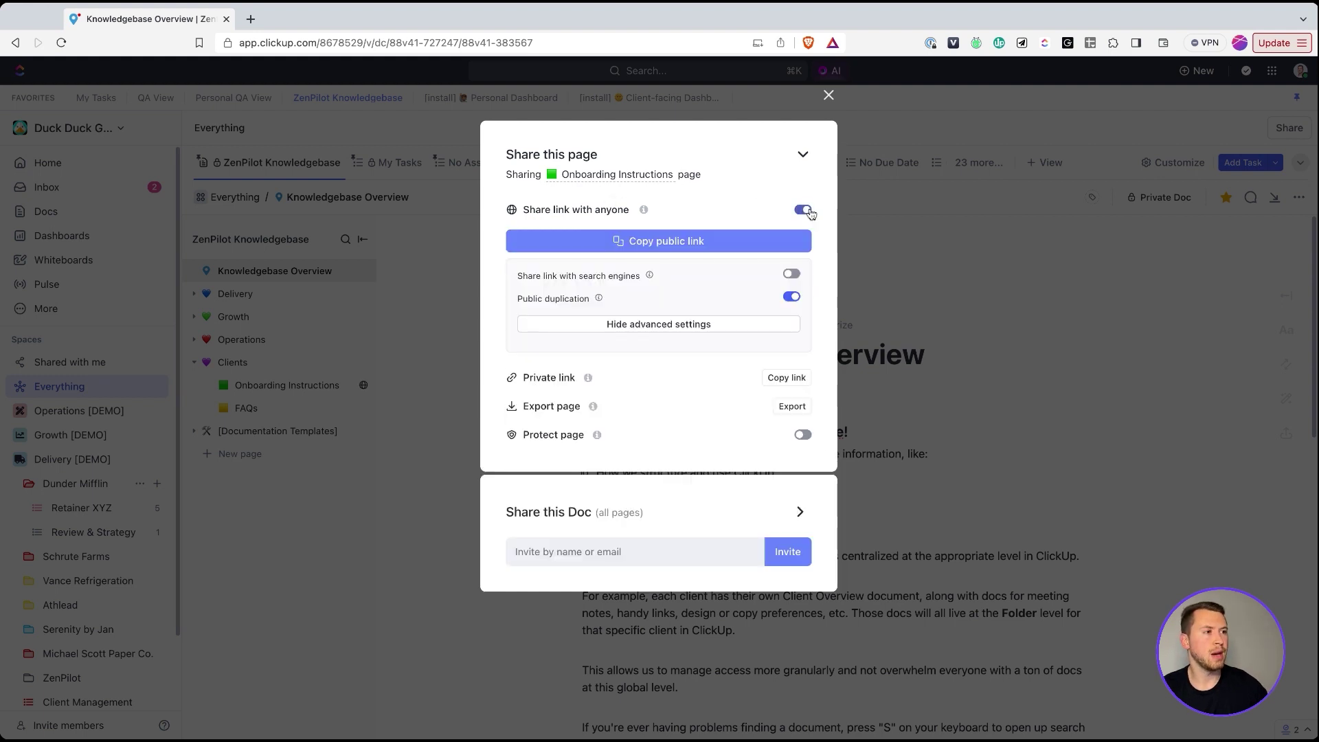
left_click(828, 95)
mouse_move(349, 387)
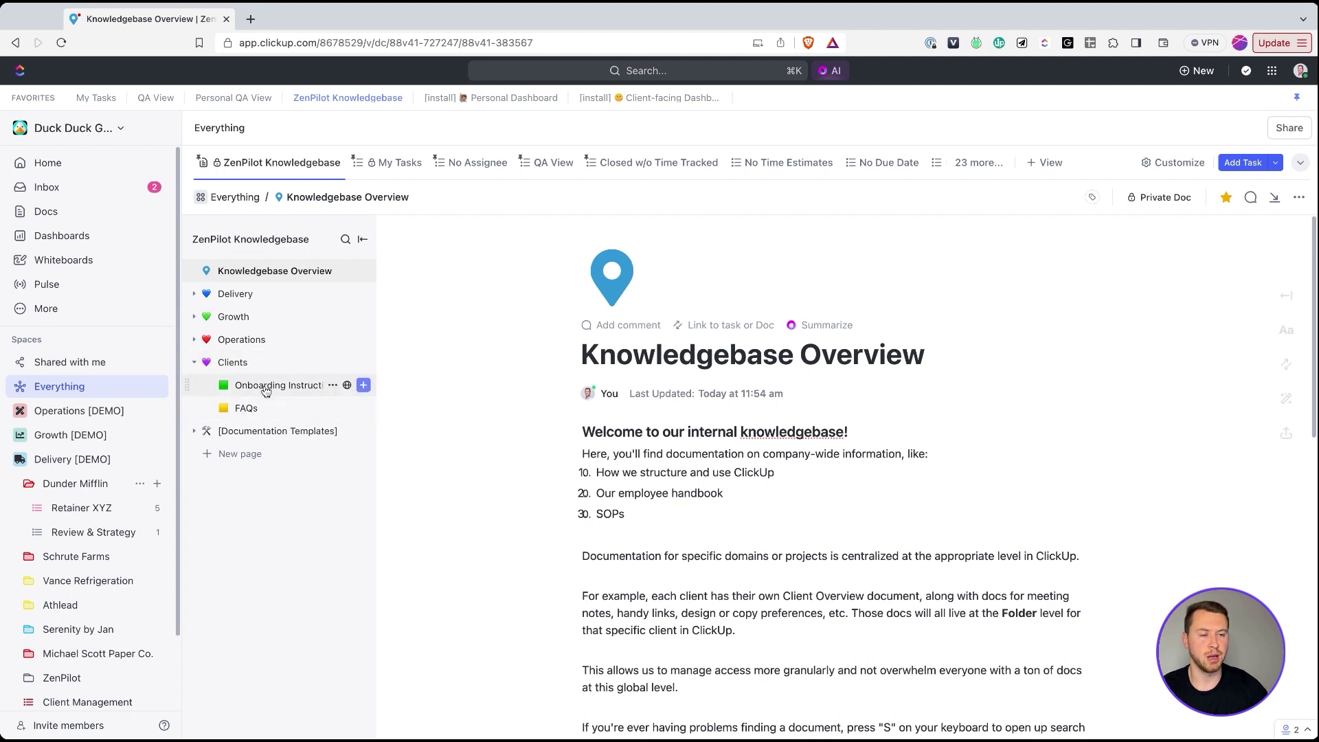
left_click(194, 363)
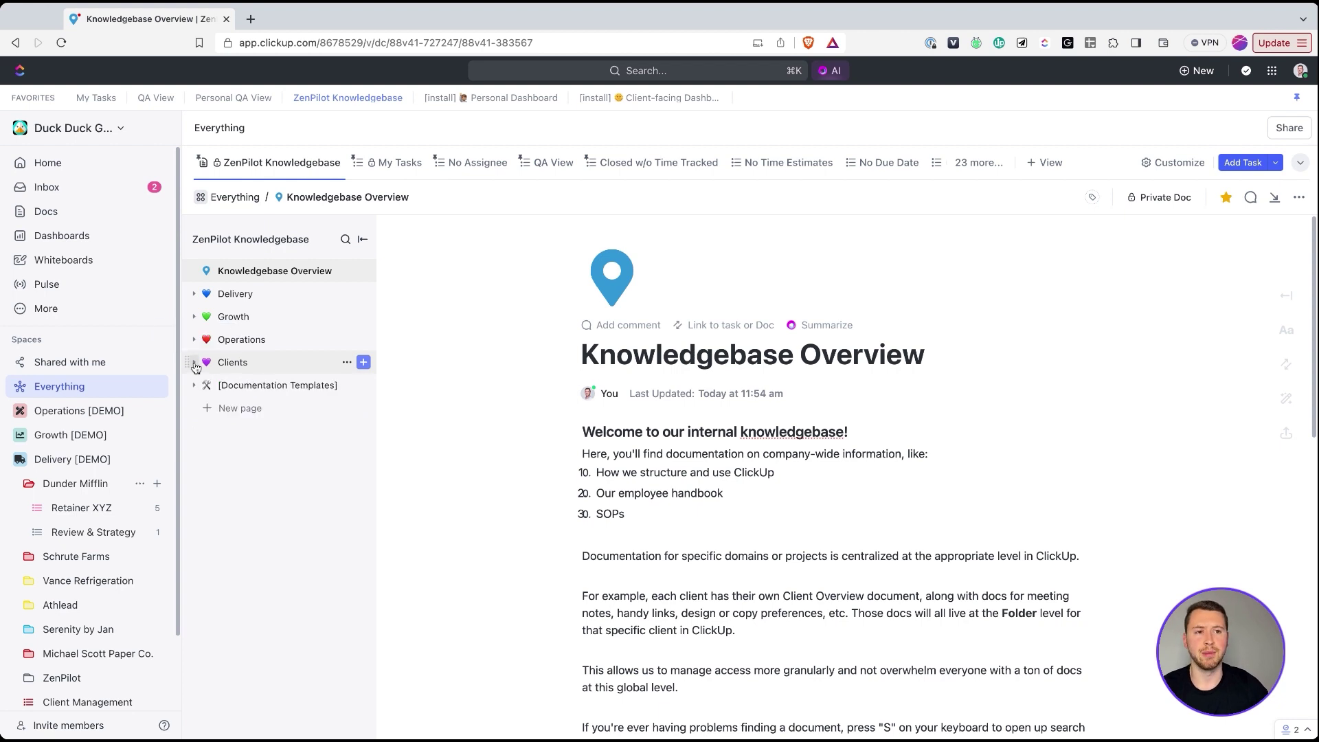
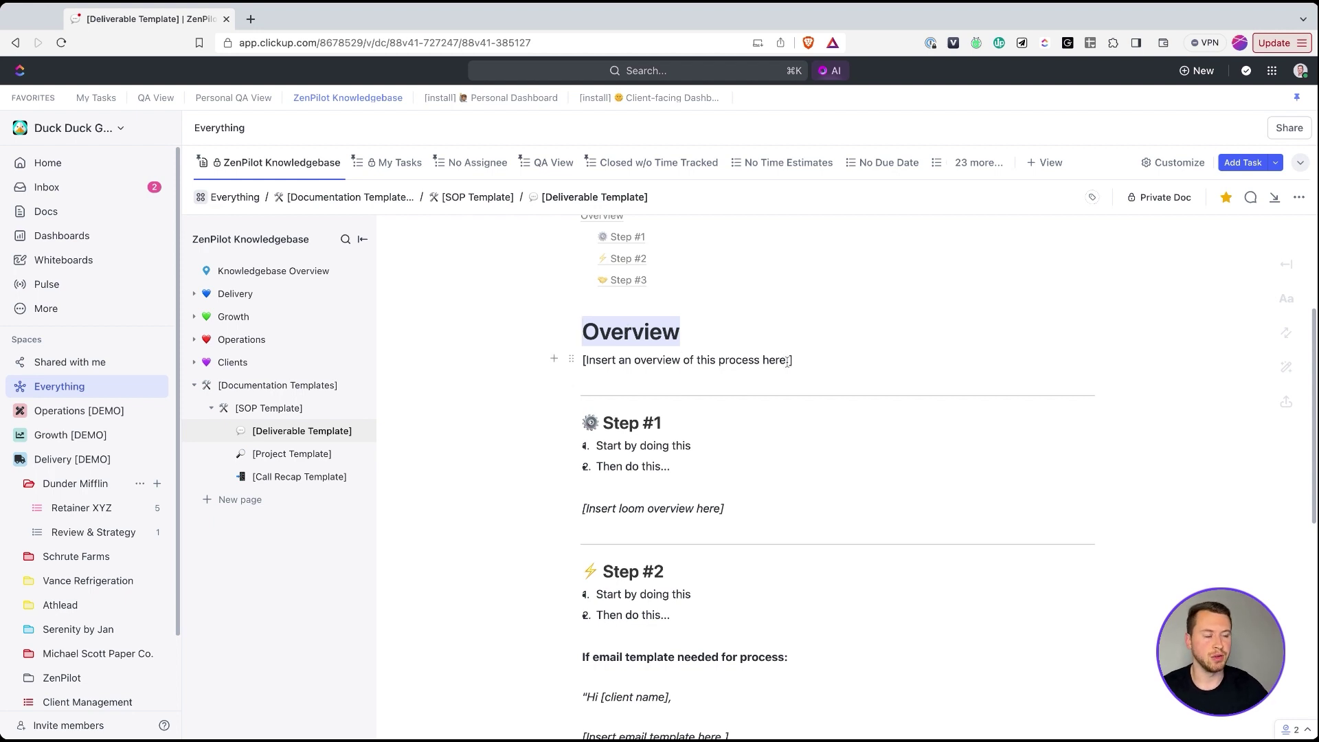
Read through the [Deliverable Template] page from its Overview to the version line and the Additional suggestions line
scroll(622, 333, "down", 2)
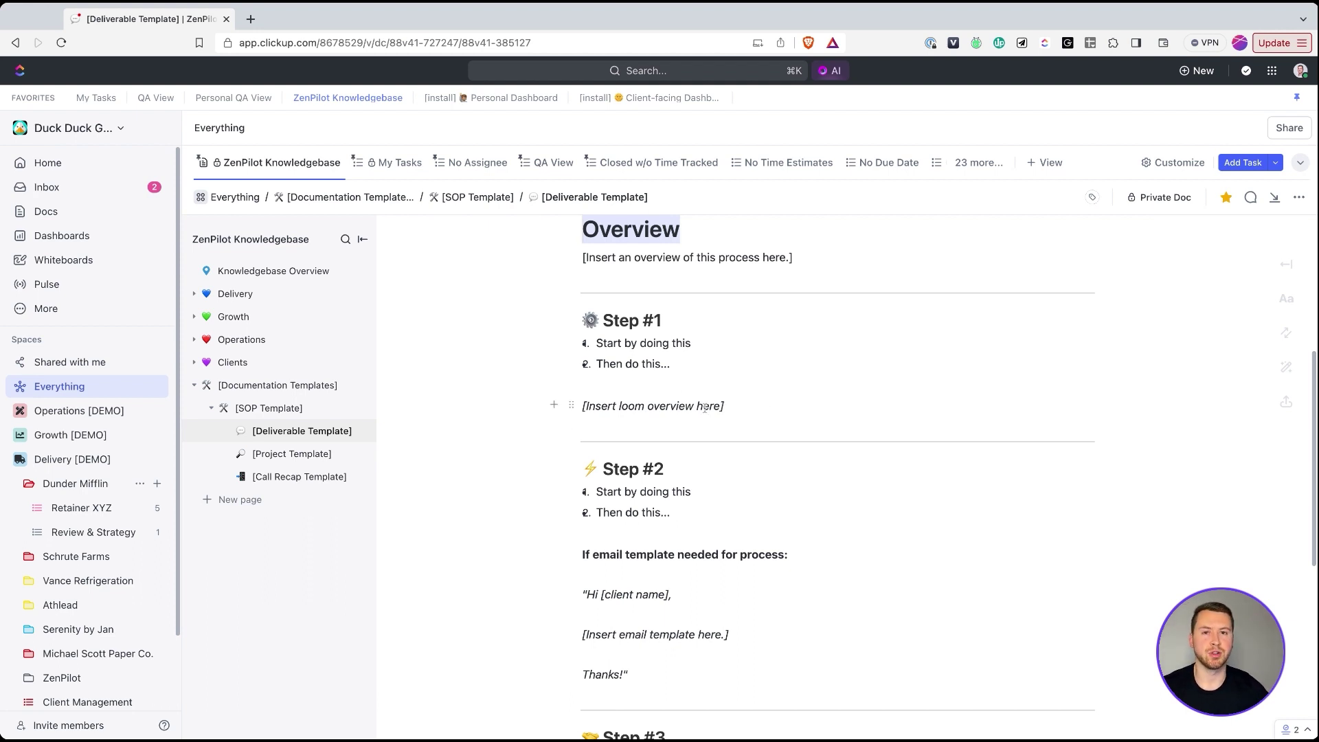
scroll(746, 378, "down", 3)
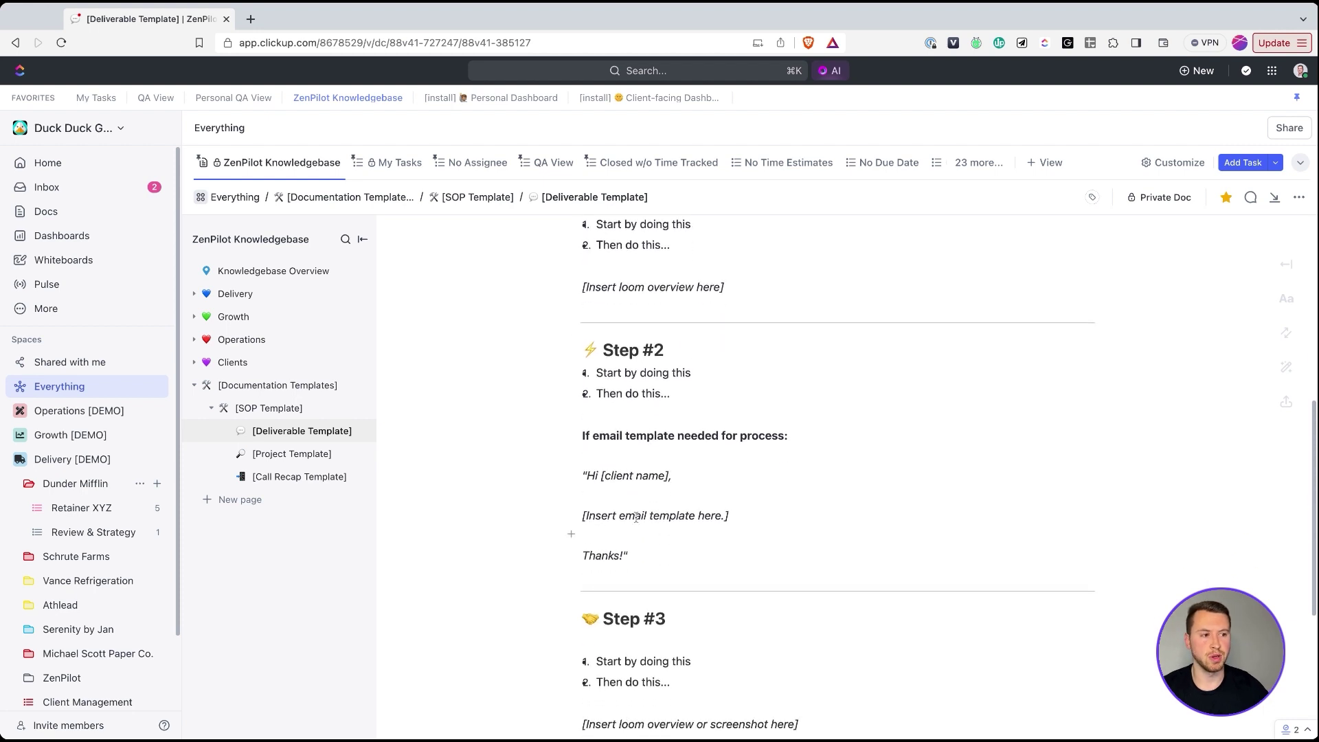
scroll(734, 459, "down", 6)
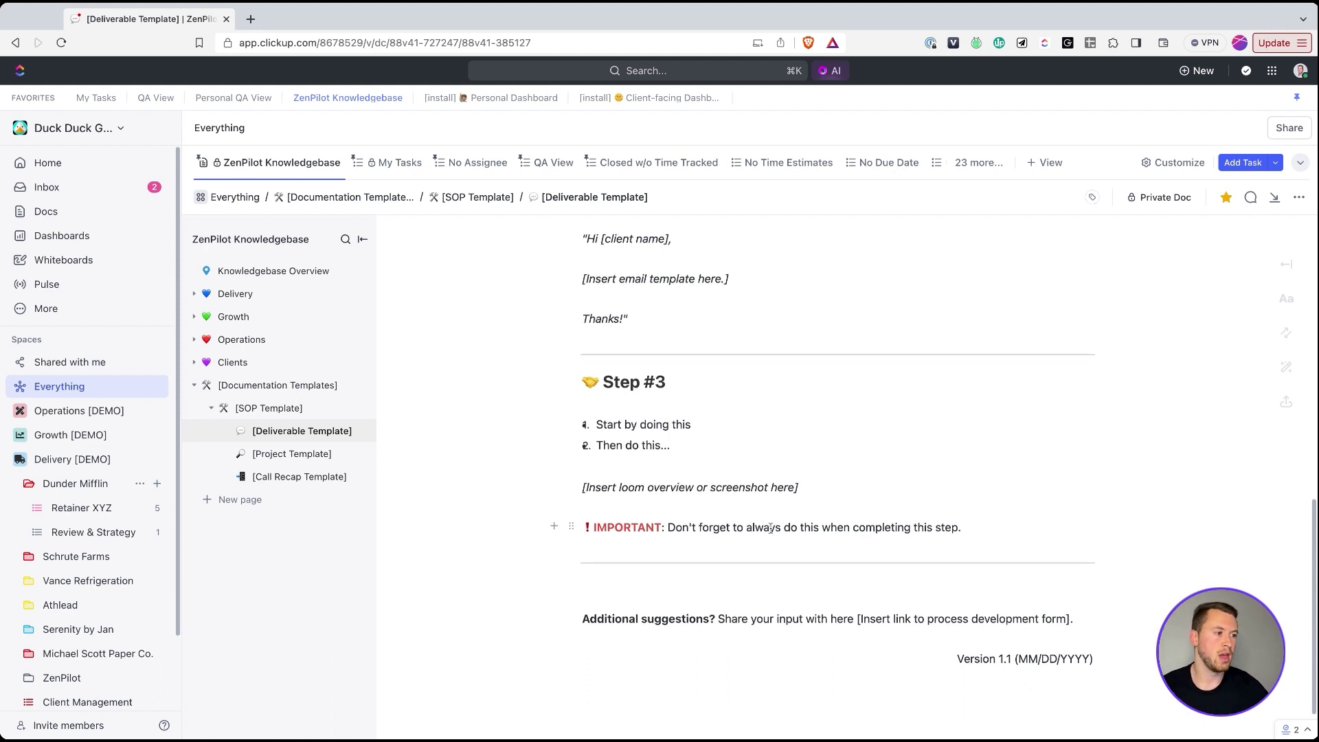
scroll(756, 509, "down", 2)
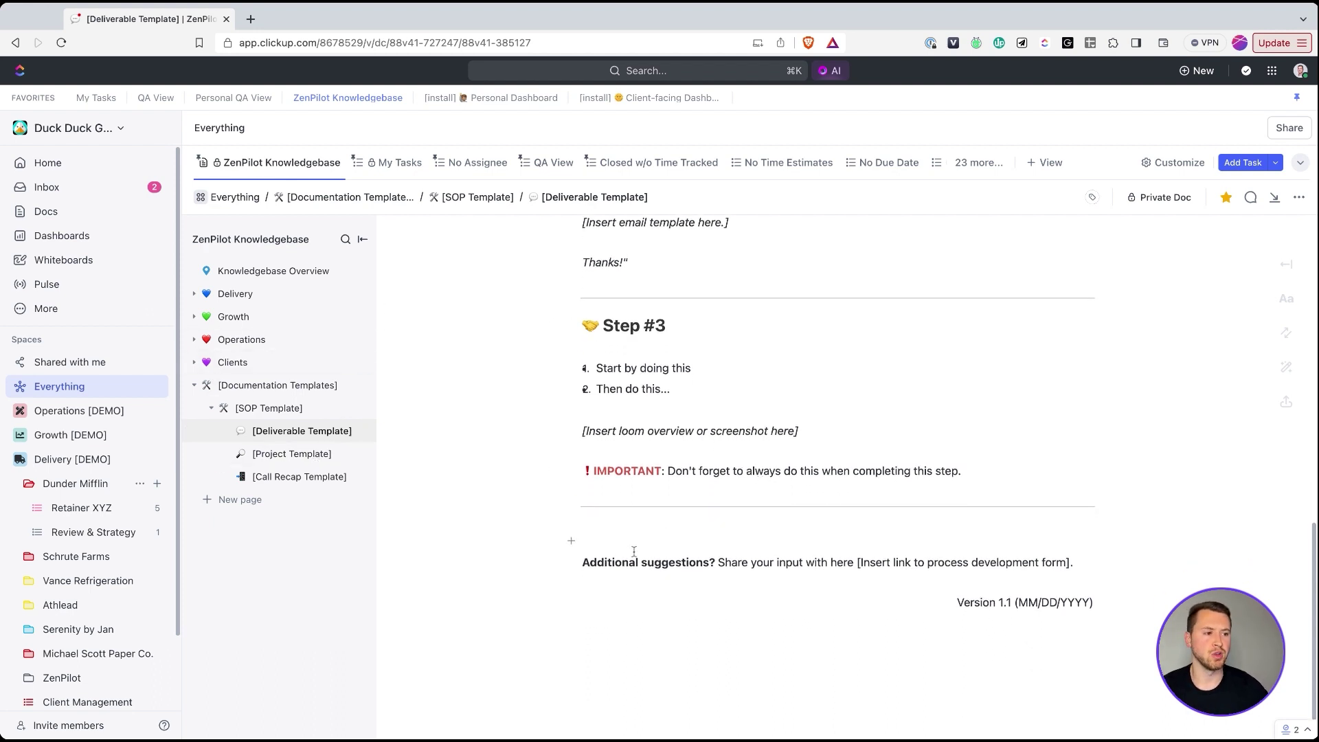
left_click_drag(582, 563, 957, 603)
left_click(1056, 630)
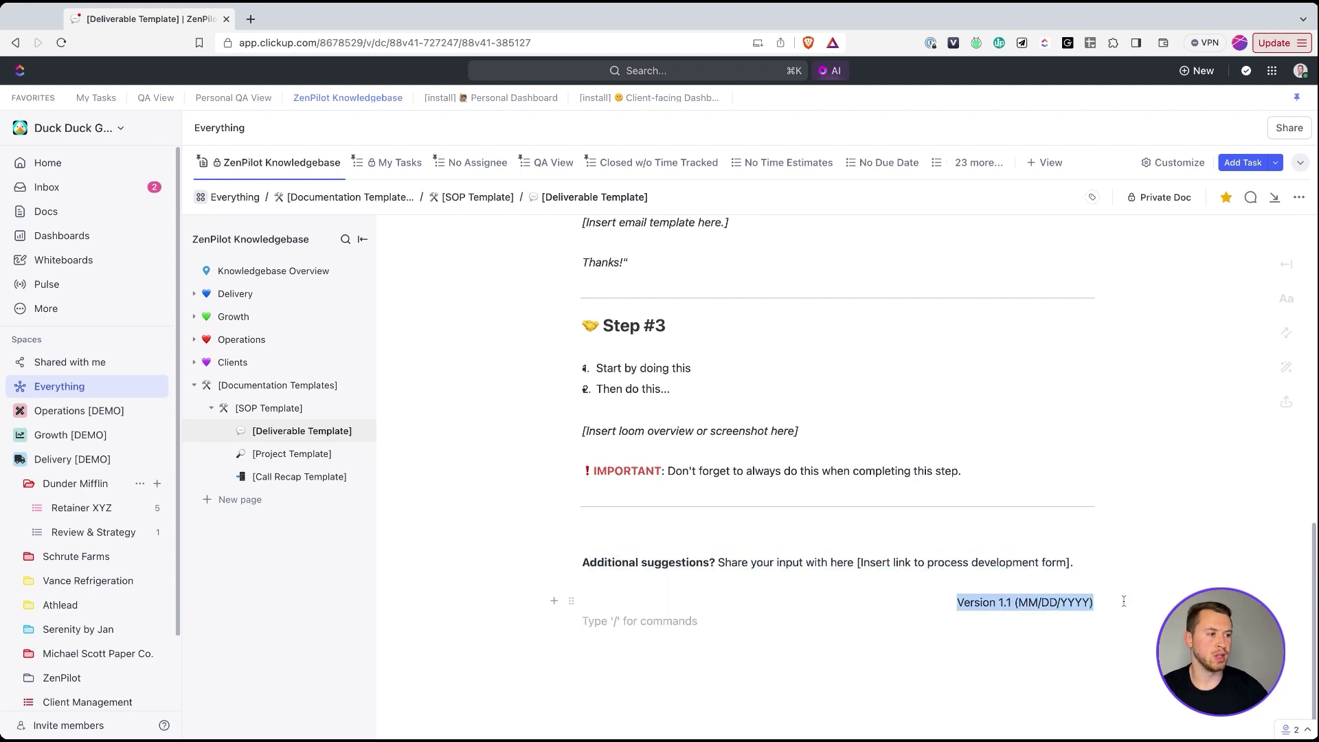
left_click(873, 563)
triple_click(873, 563)
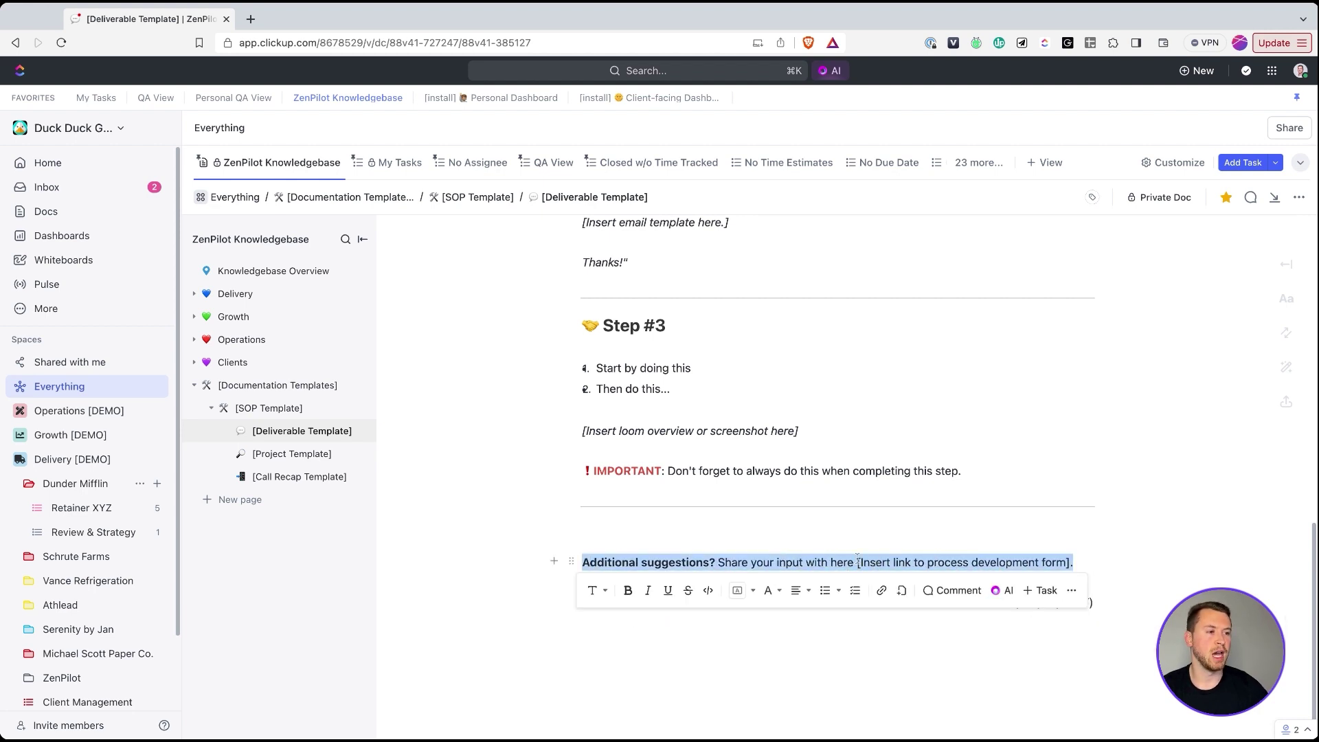
left_click(900, 560)
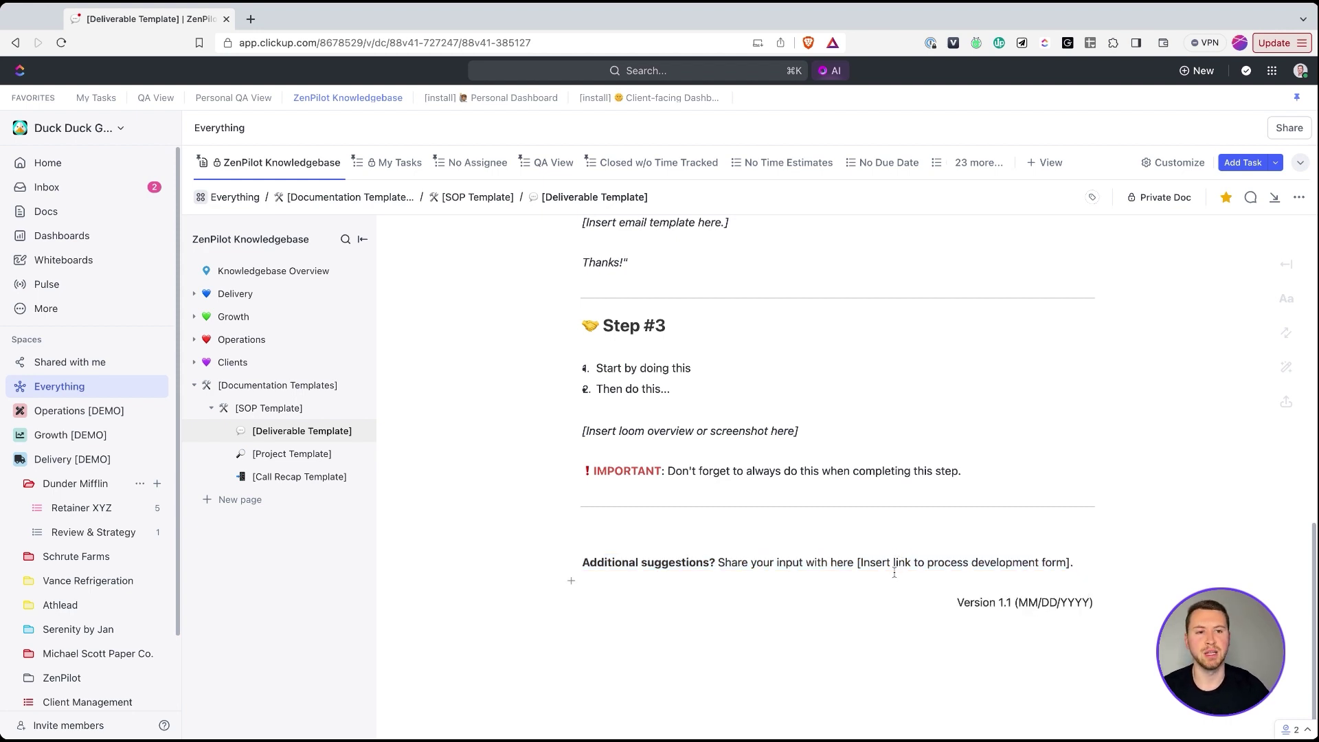
Look at the lists in the Operations [DEMO] space, and collapse [SOP Template] and the Operations [DEMO] and Delivery [DEMO] spaces
left_click(49, 415)
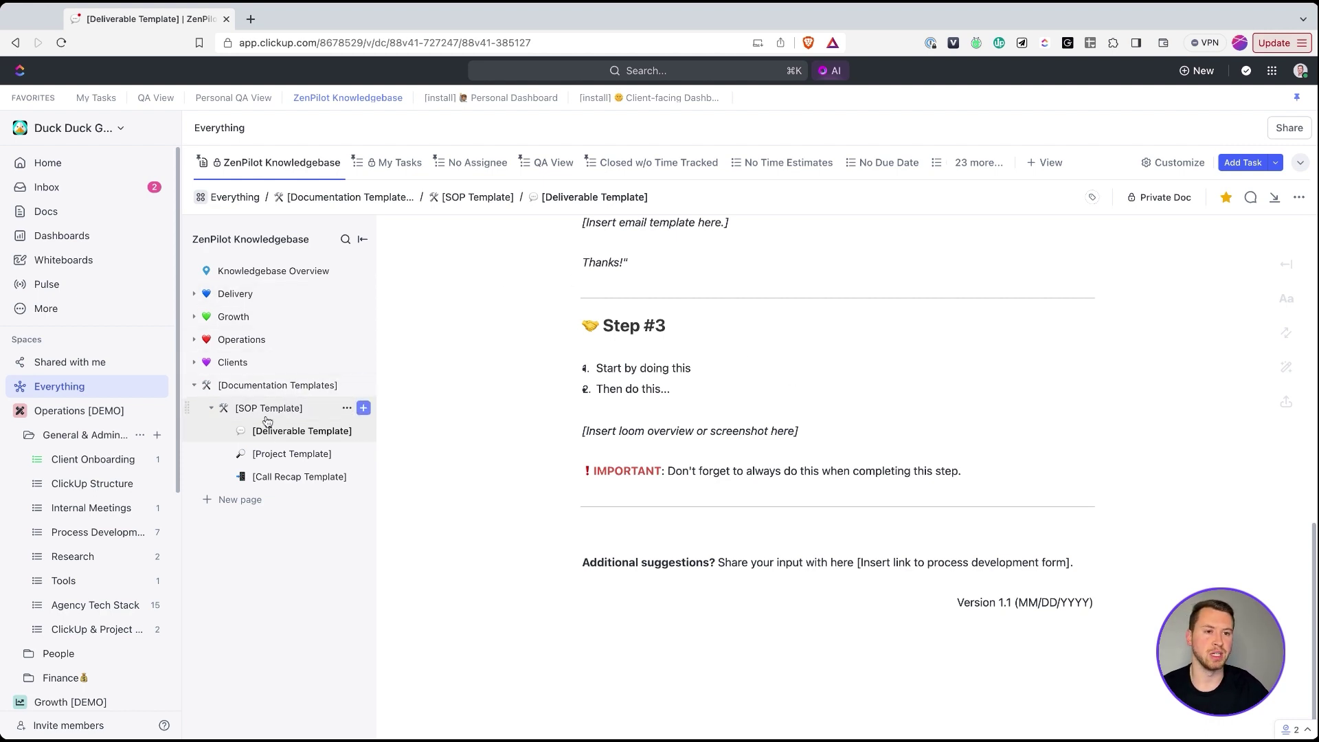
left_click(211, 408)
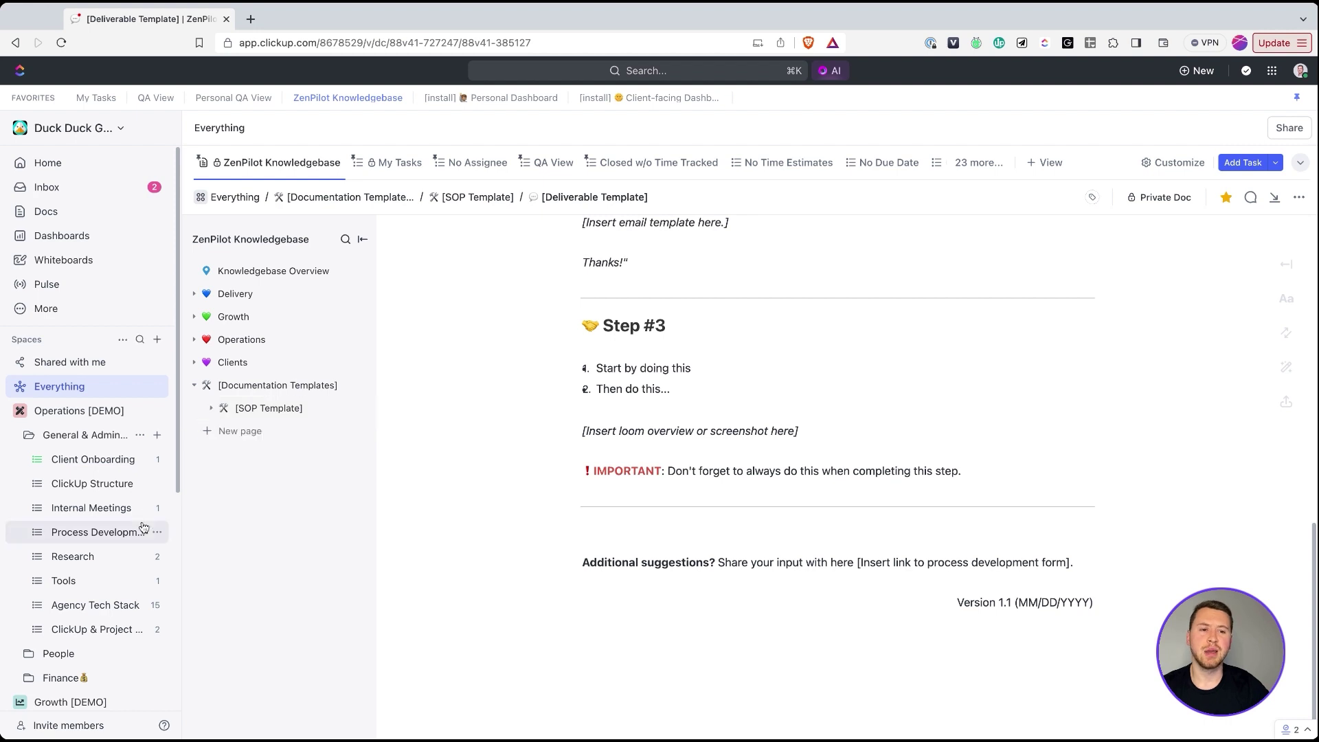
left_click(20, 410)
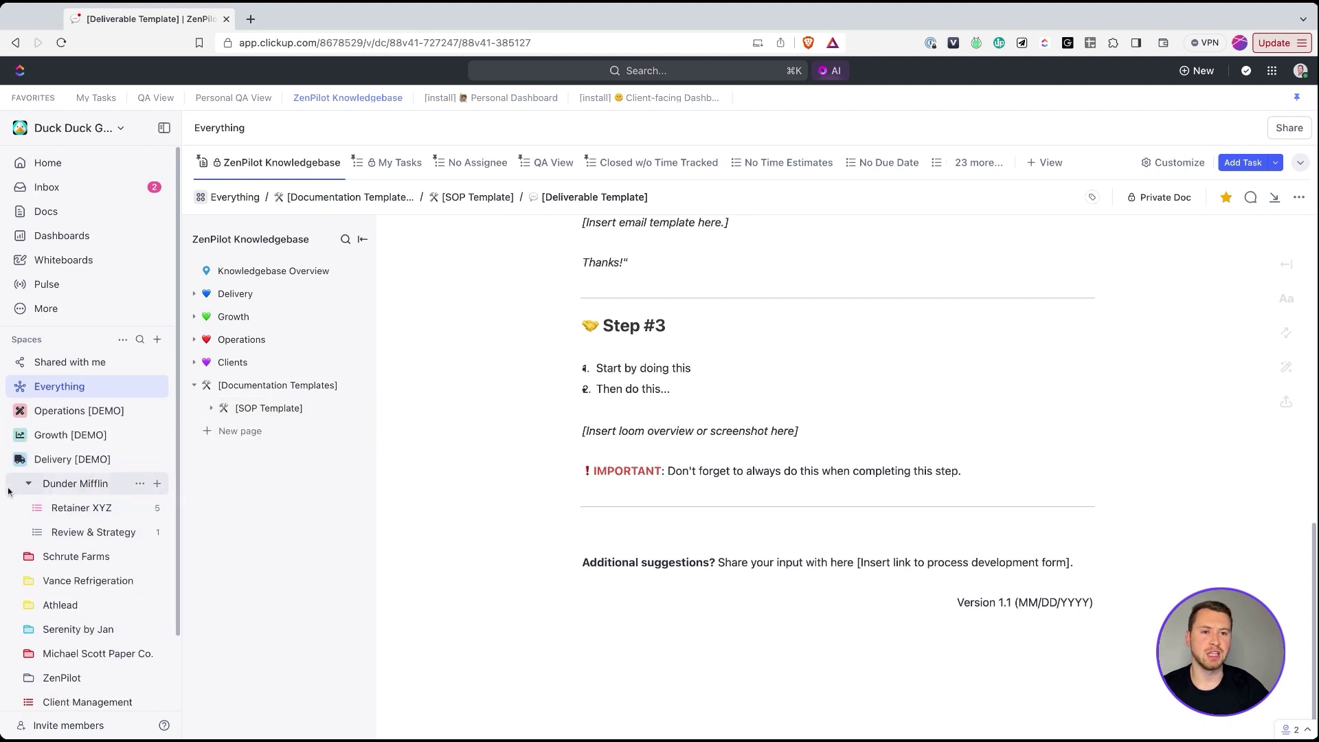
left_click(17, 464)
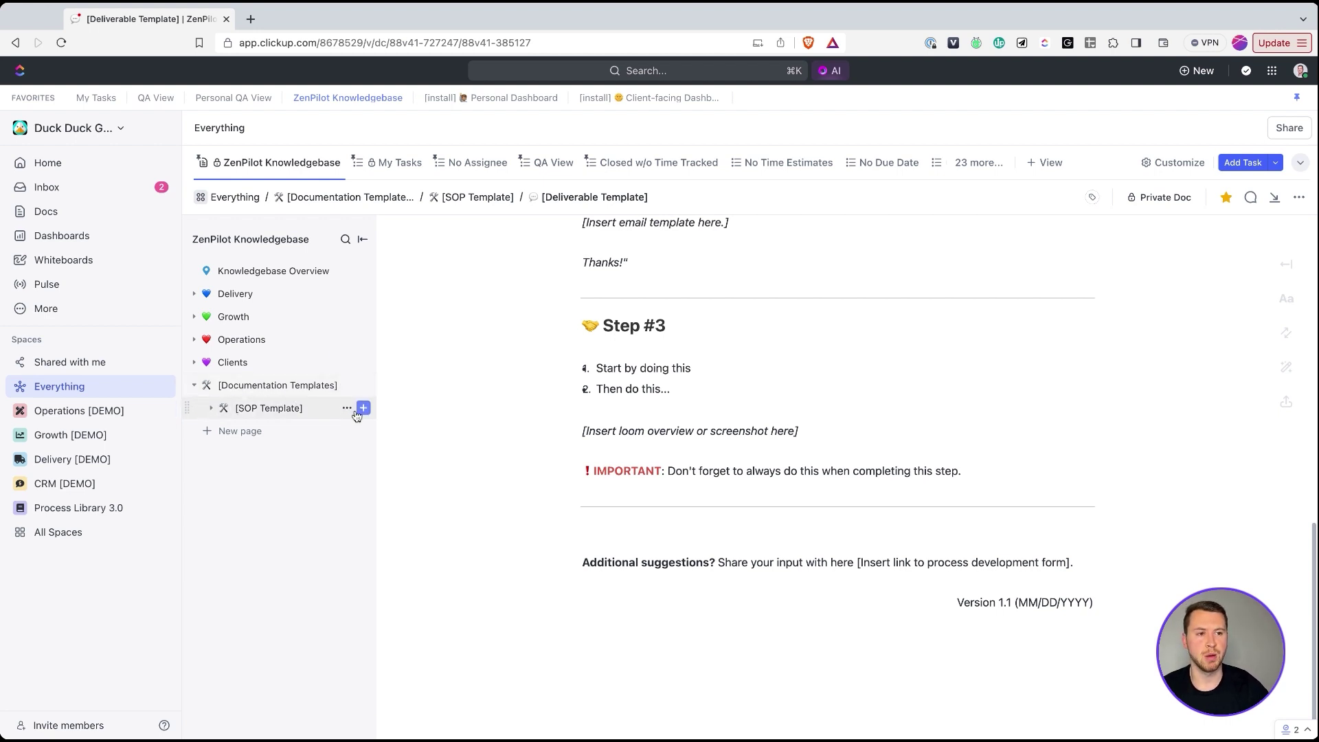
Duplicate the [SOP Template] page and move the copy under the Delivery section
left_click(347, 410)
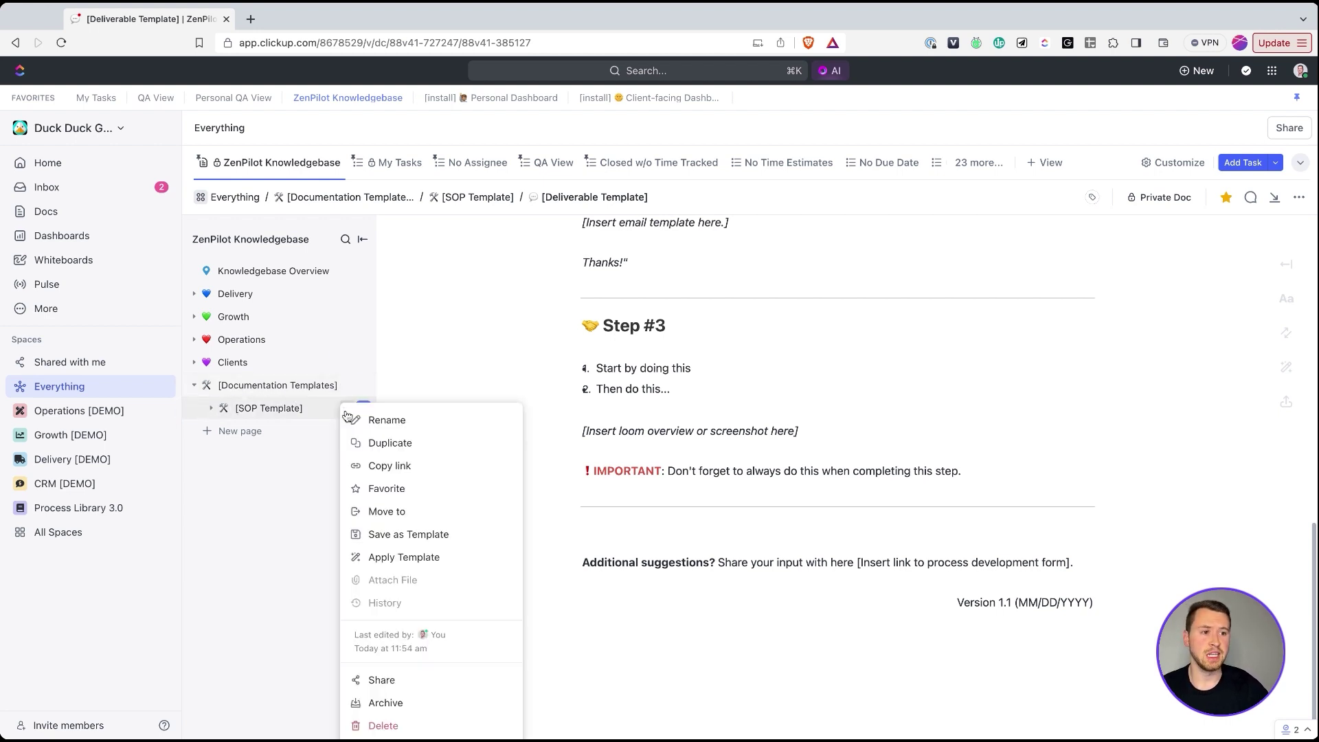
left_click(390, 443)
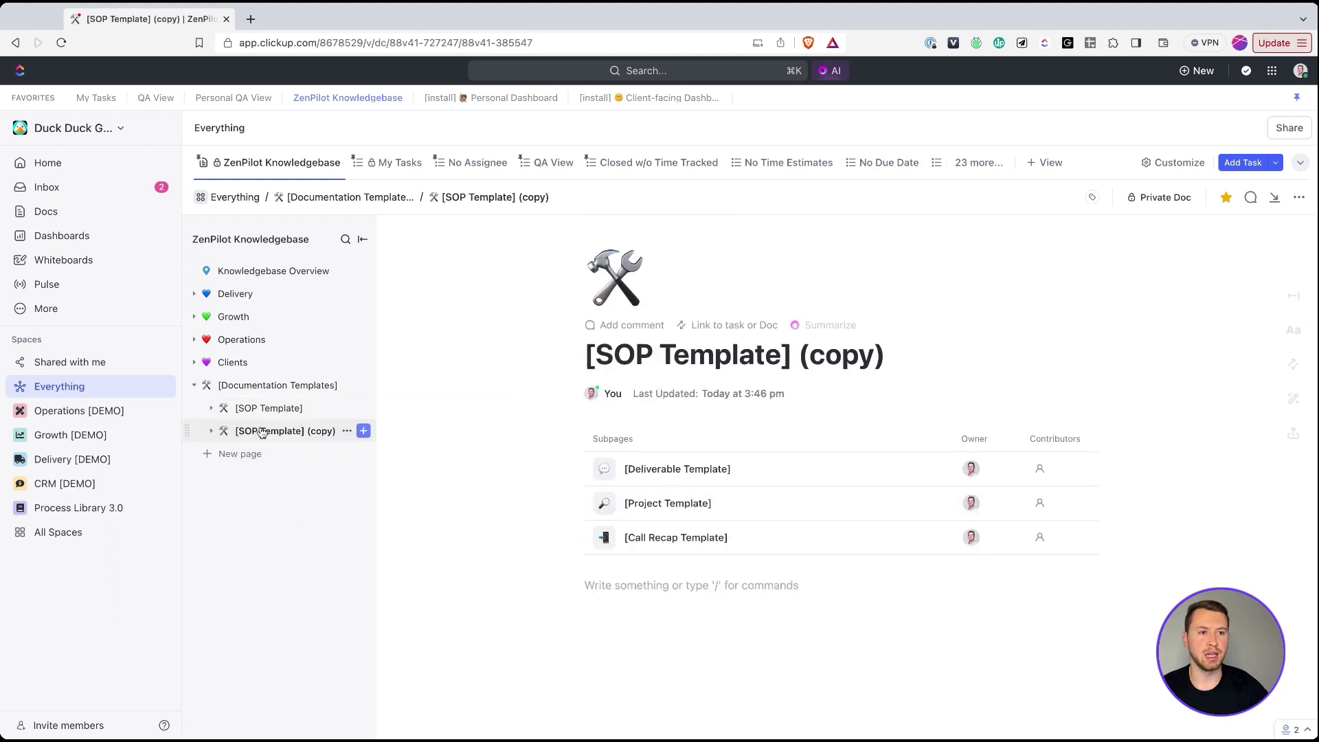
left_click_drag(278, 431, 271, 303)
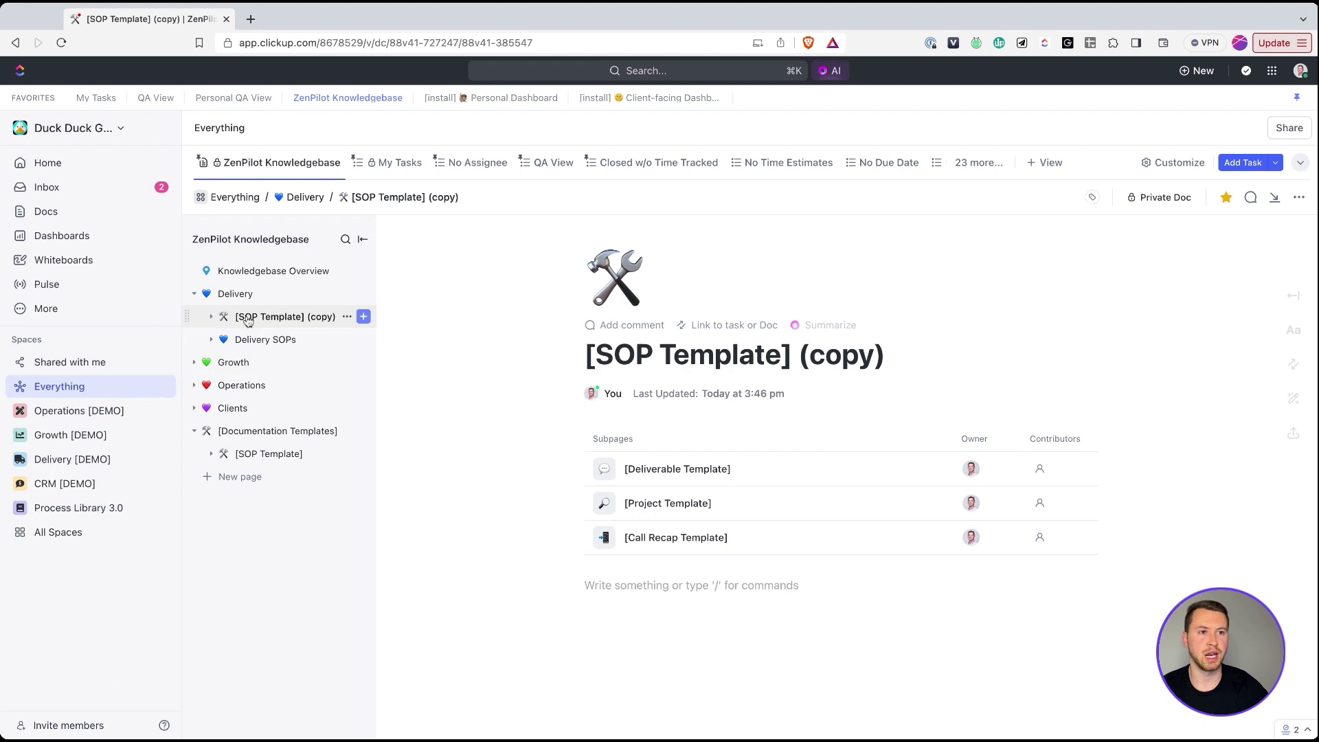
Look at the subpages of the [SOP Template] copy under Delivery and delete that copy
left_click(211, 317)
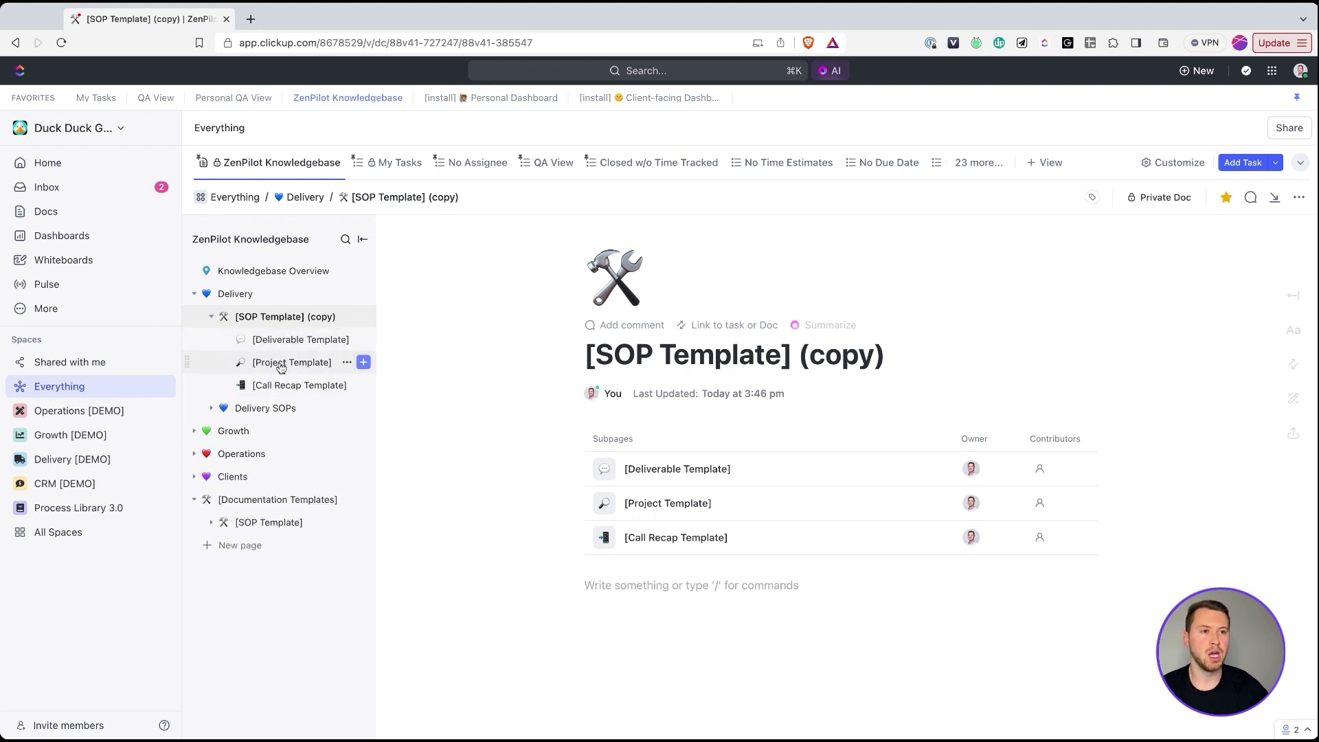
left_click(211, 316)
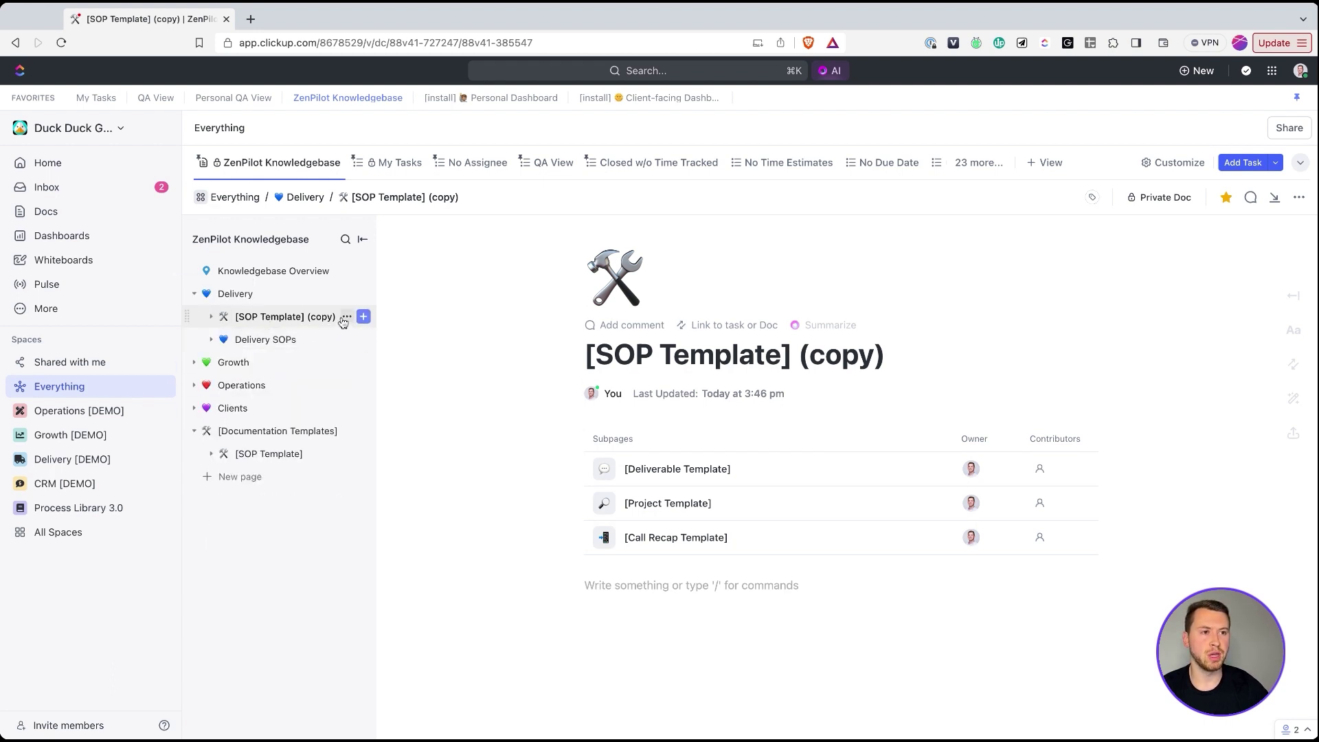
left_click(347, 317)
left_click(402, 656)
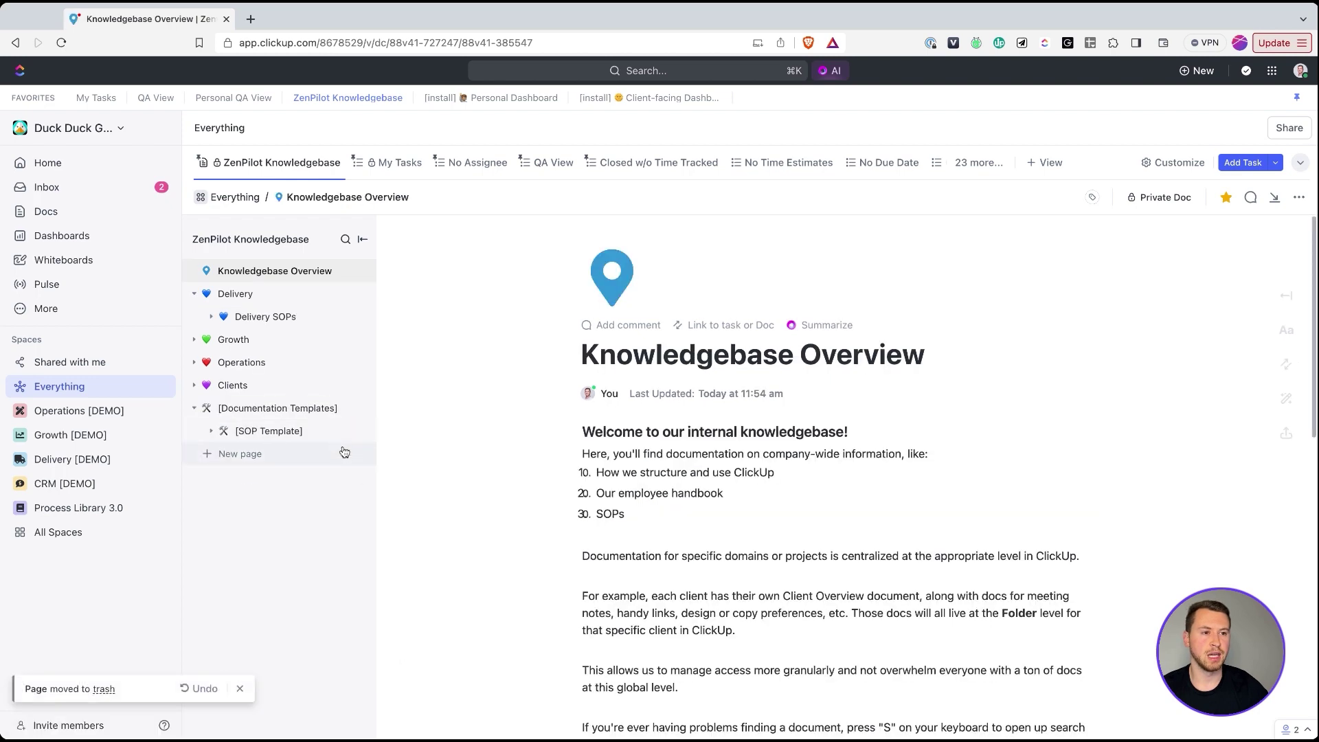
View the Save as Template form for [SOP Template] and the Template Center for applying a template to Delivery, closing both unchanged
left_click(347, 431)
left_click(440, 538)
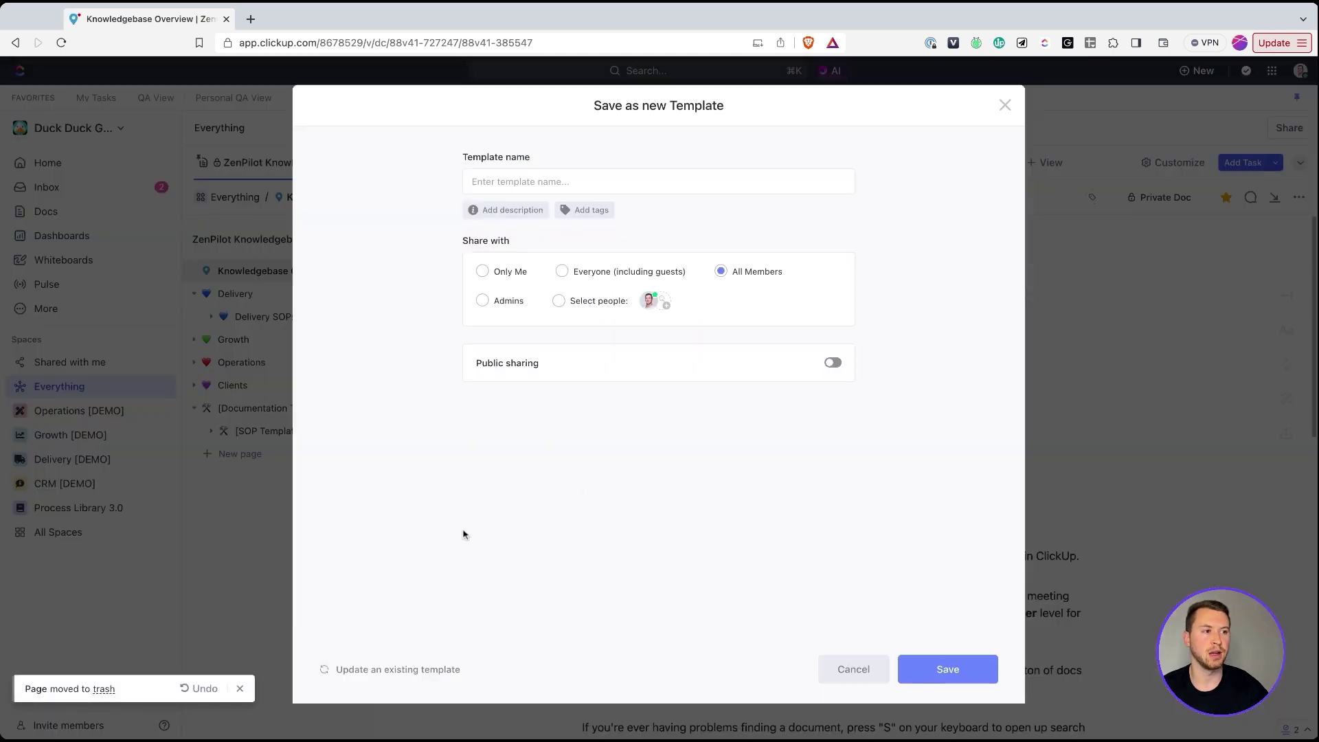
left_click(1005, 105)
left_click(347, 296)
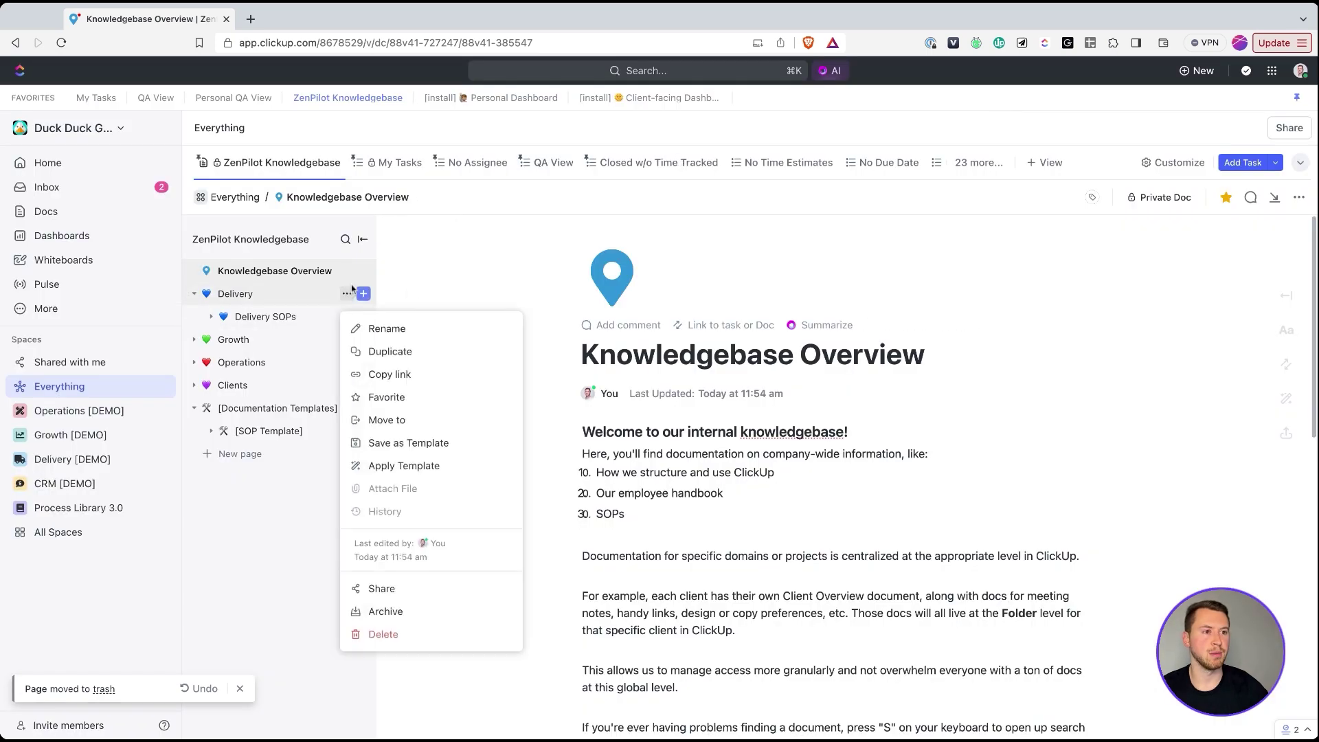
left_click(426, 465)
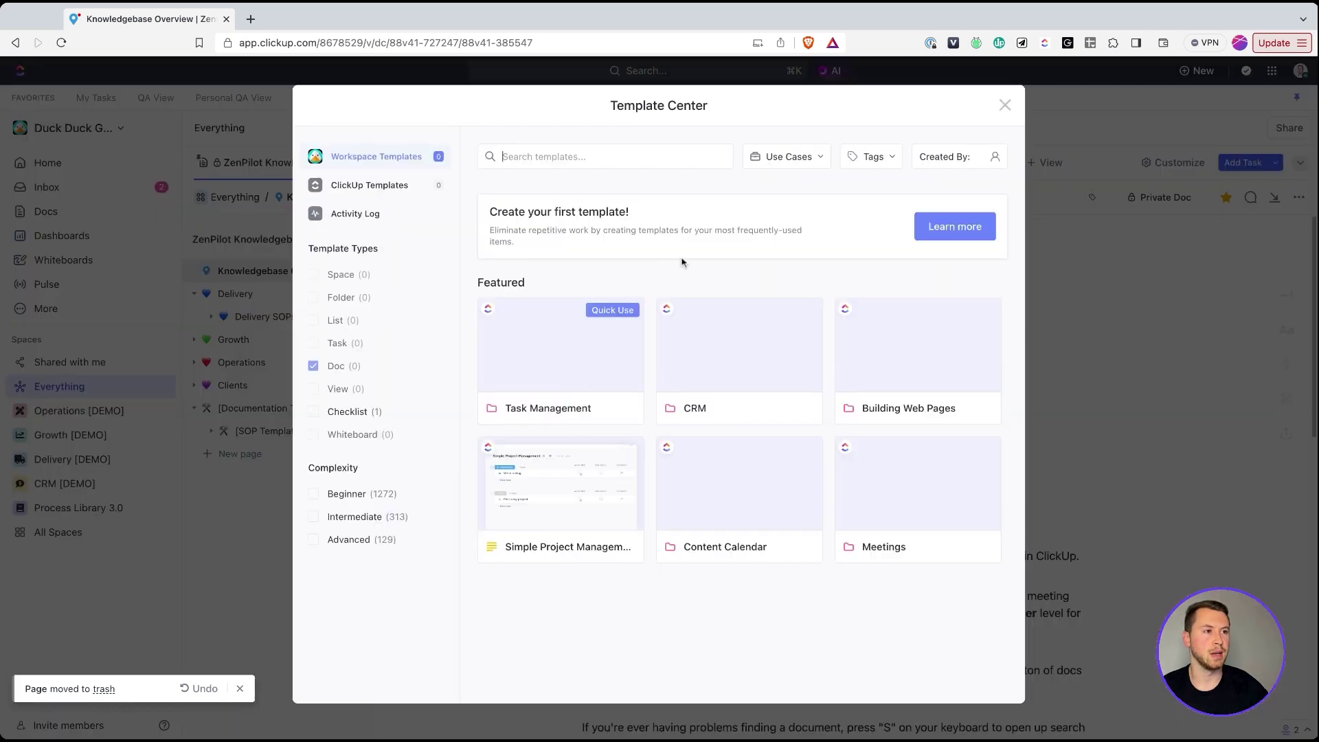
left_click(1005, 105)
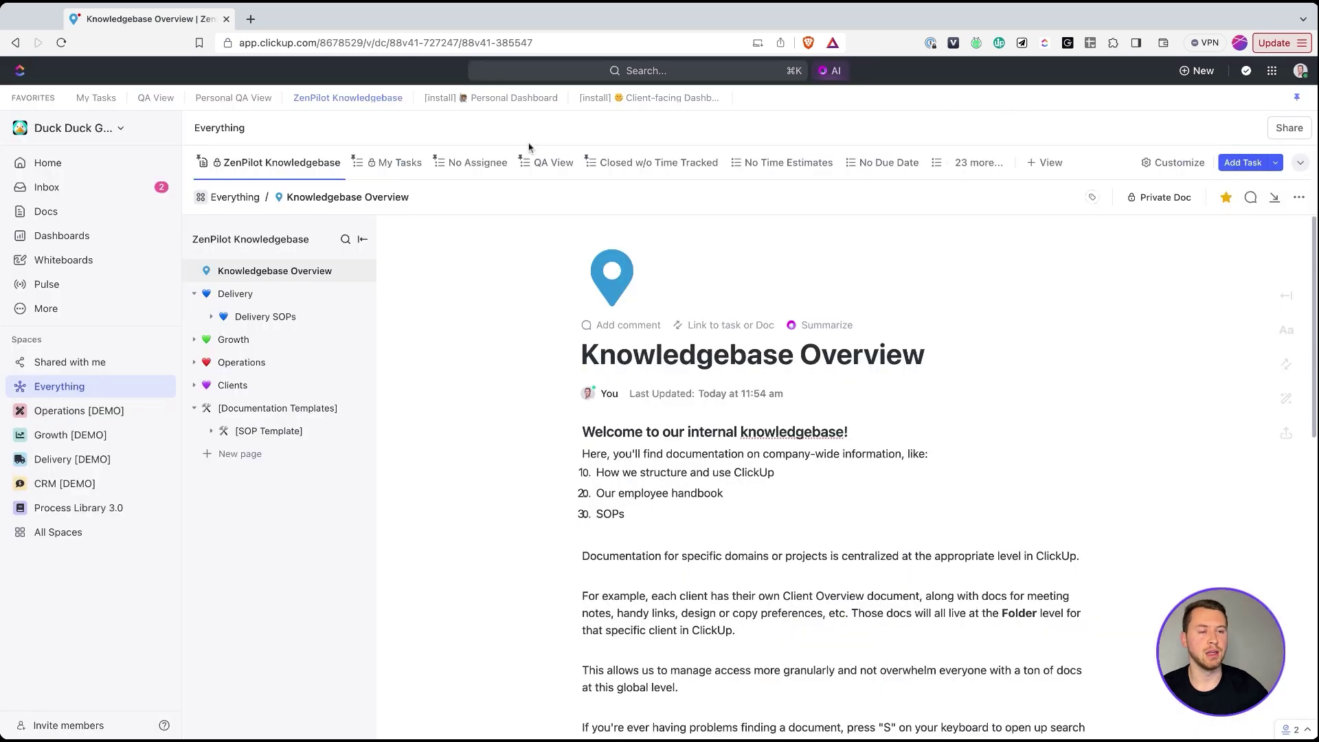
Collapse the Delivery and [Documentation Templates] sections in the knowledgebase page list
left_click(194, 294)
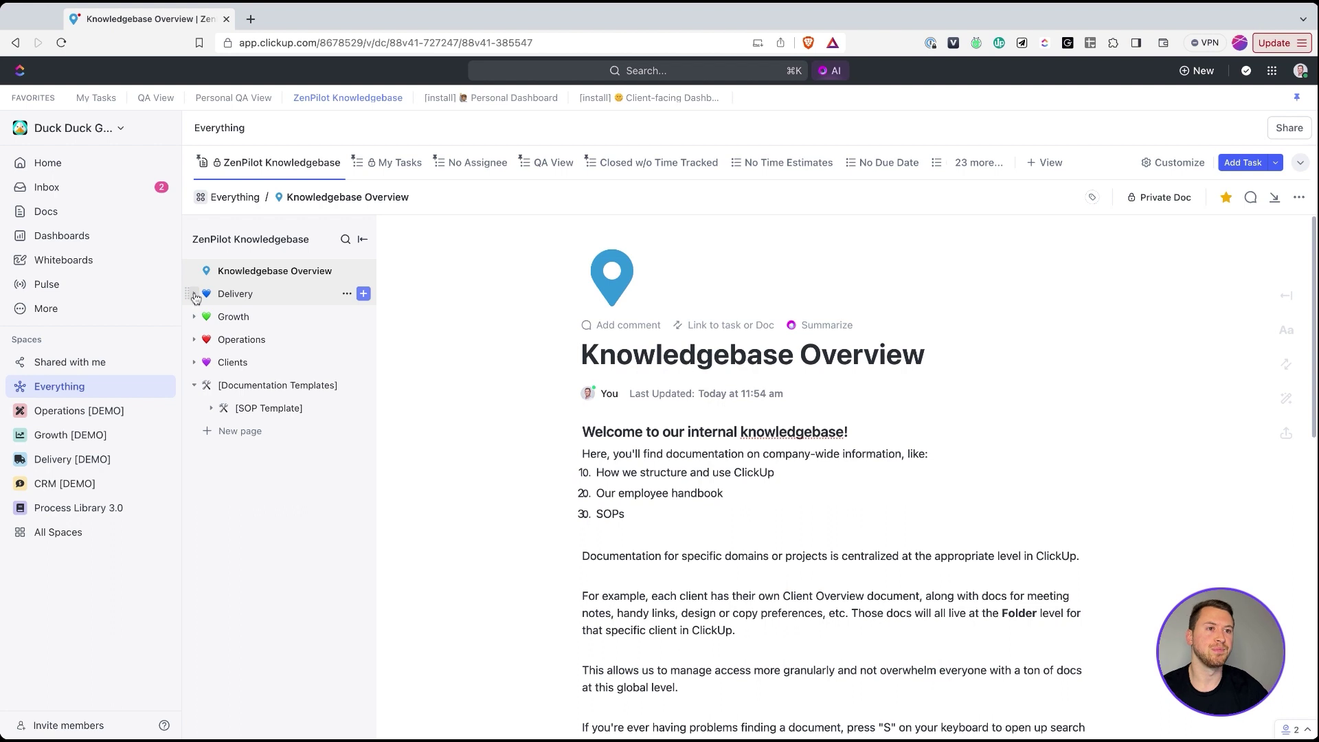
left_click(194, 385)
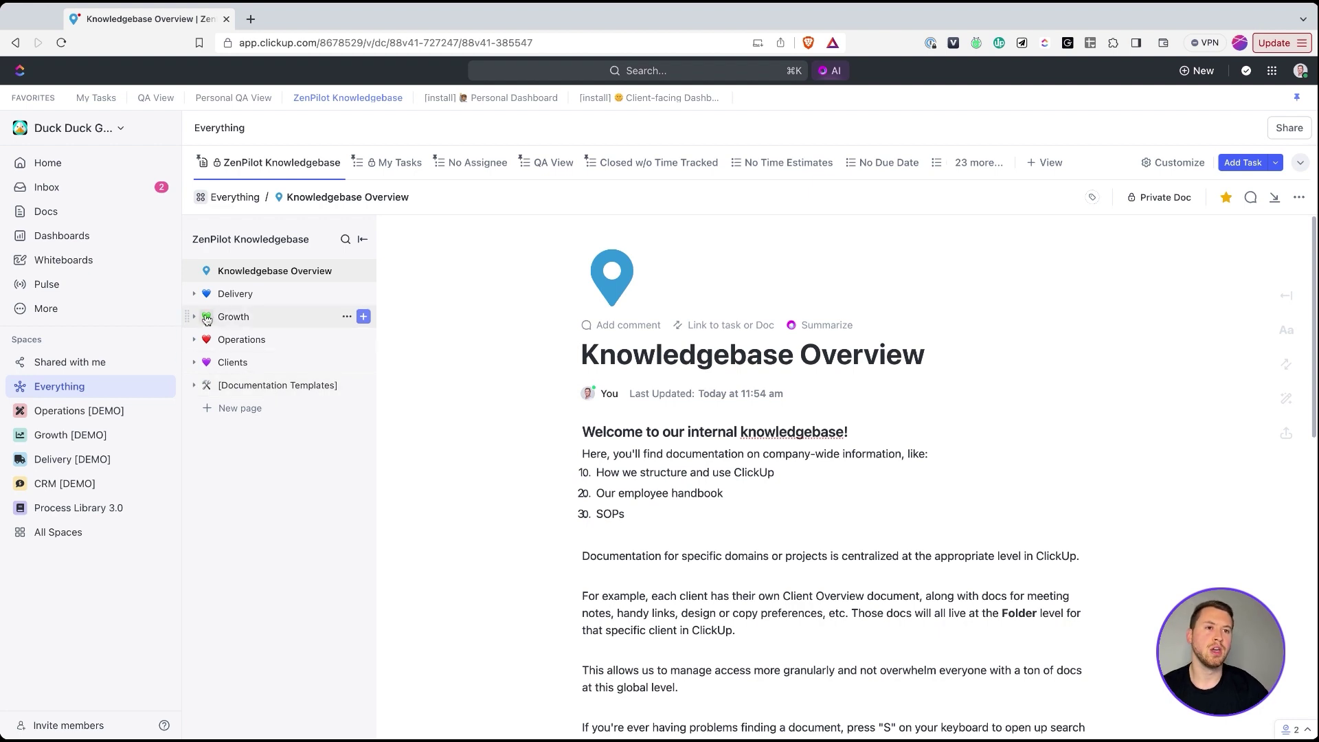
Expand Delivery, Delivery SOPs and Inbound in the knowledgebase page list to view the nested SOP pages
left_click(195, 295)
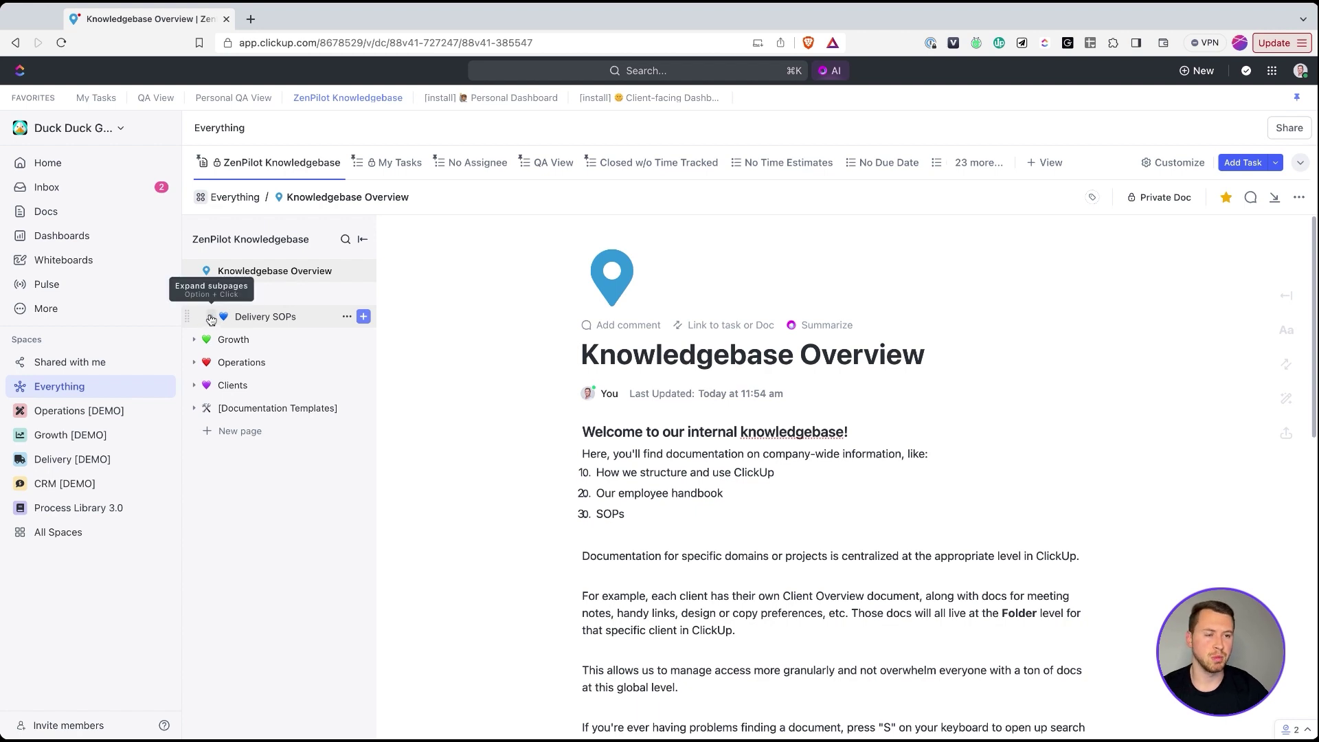
left_click(211, 317)
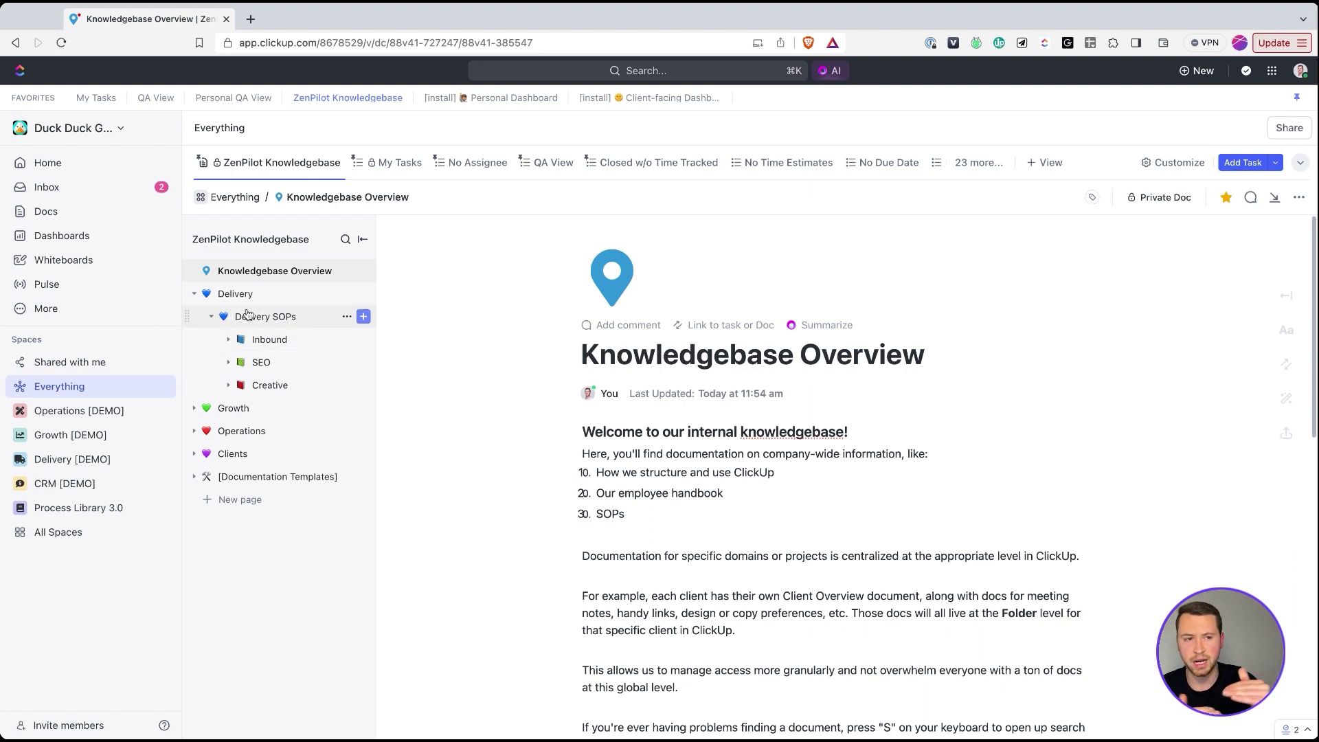
left_click(230, 341)
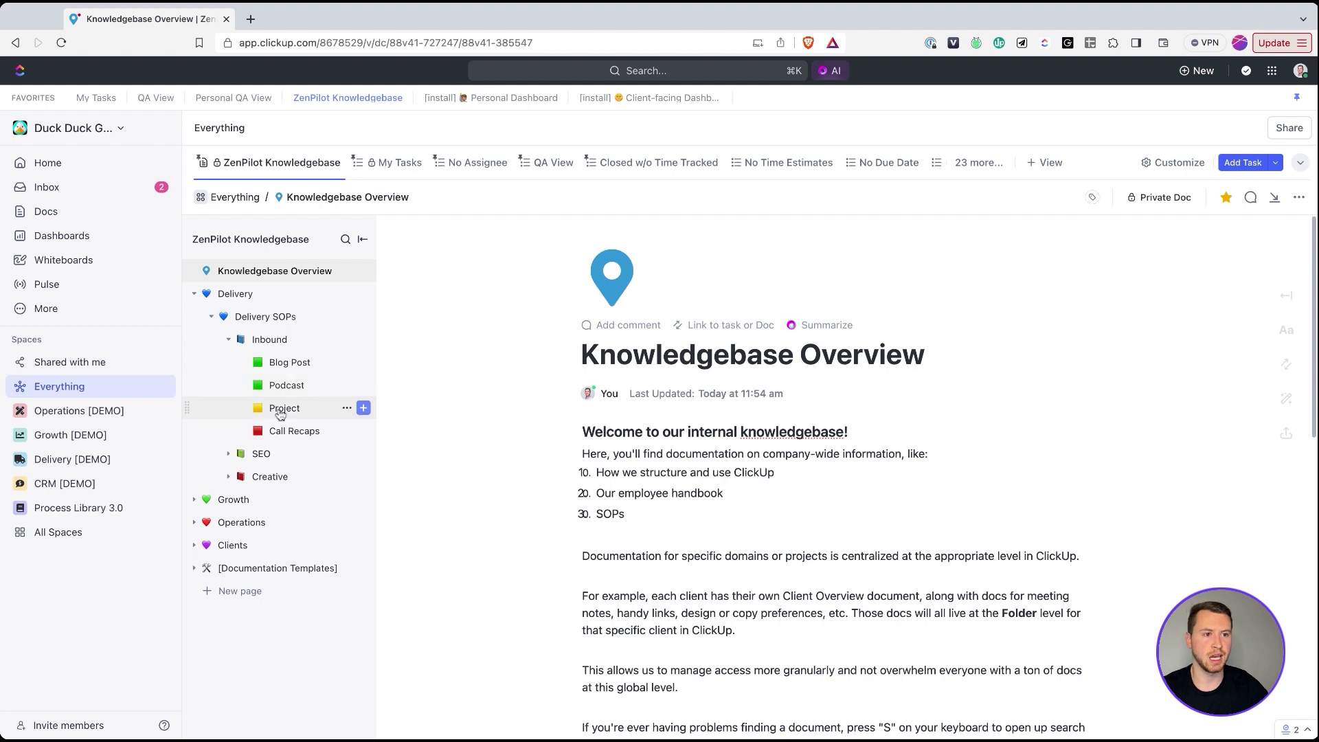
left_click(229, 339)
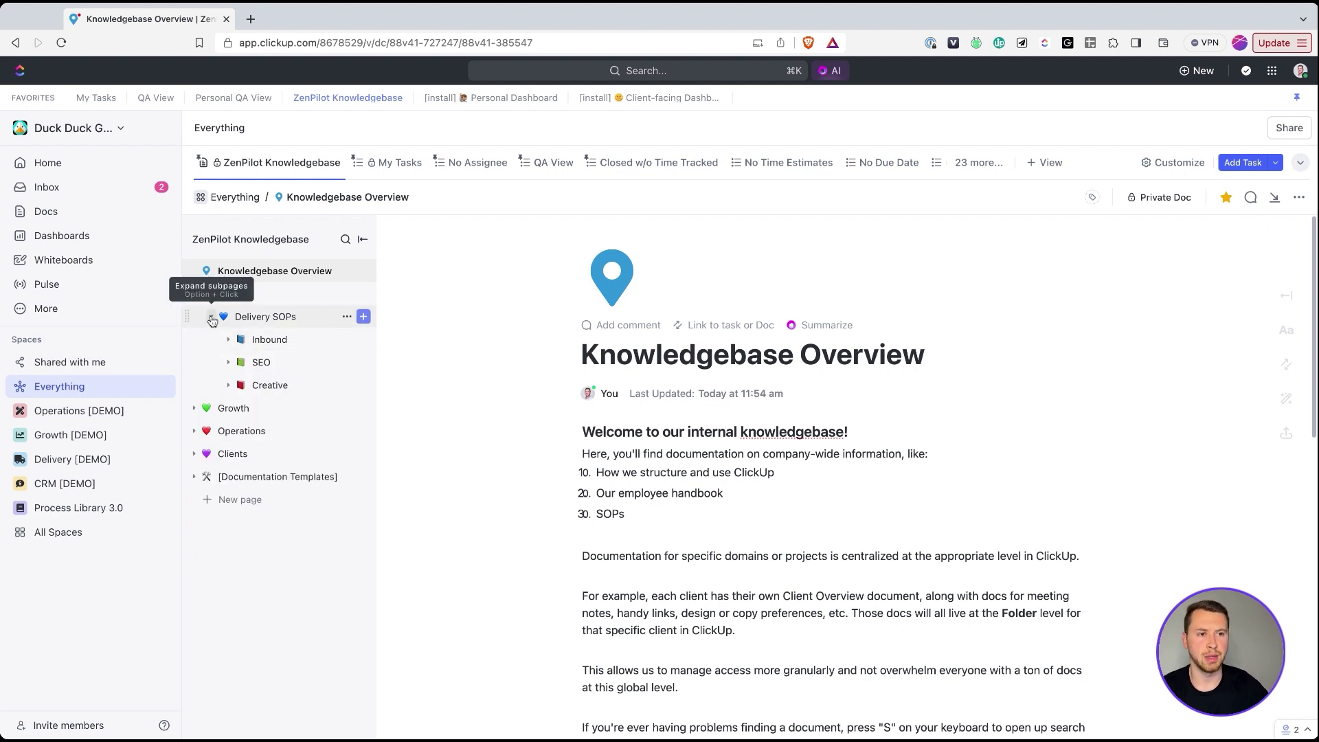
left_click(229, 339)
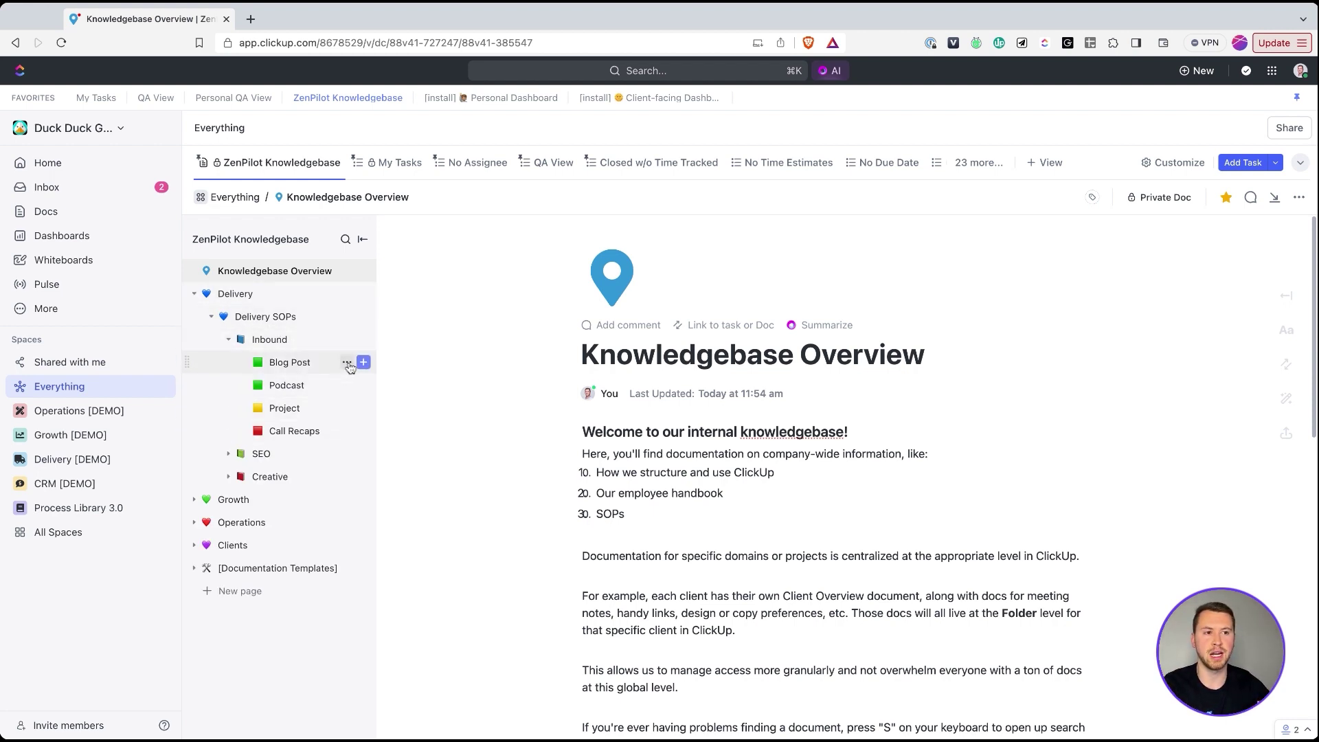
Add a chain of nested blank subpages under Blog Post and delete the topmost one
left_click(363, 364)
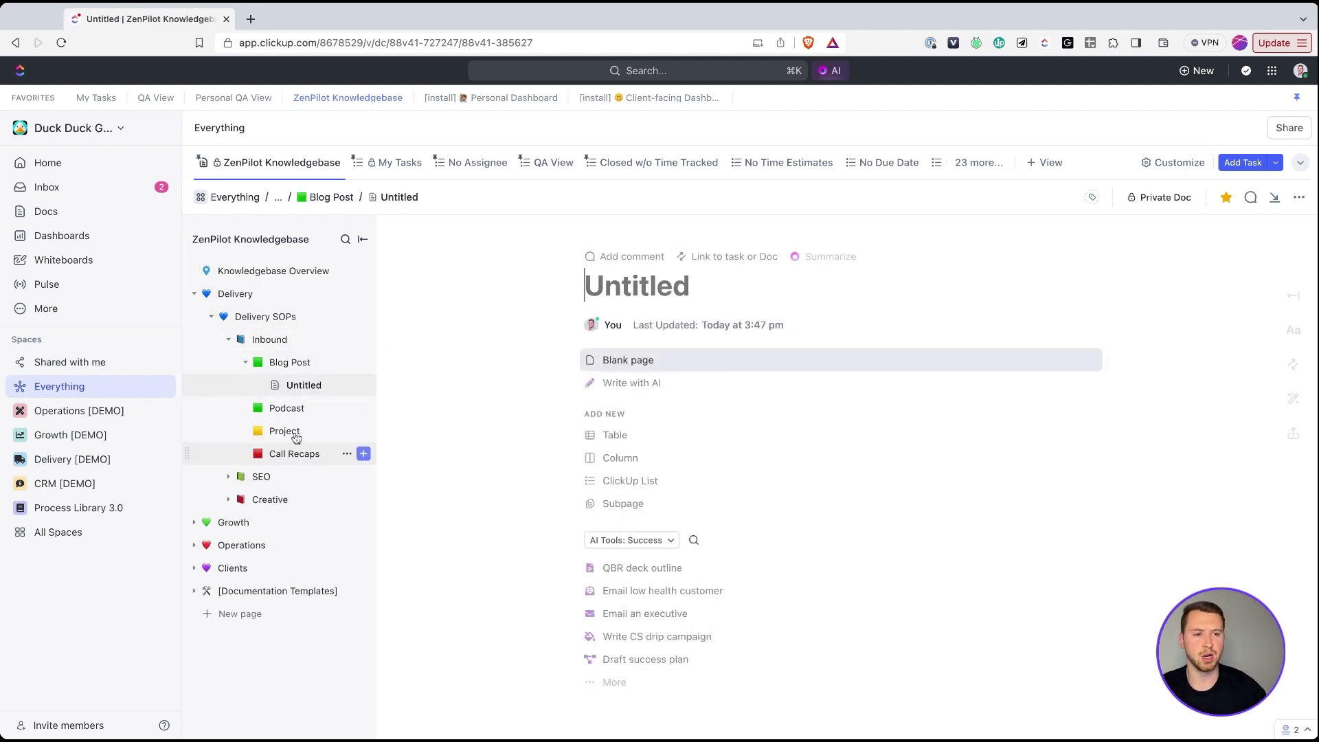
left_click(363, 385)
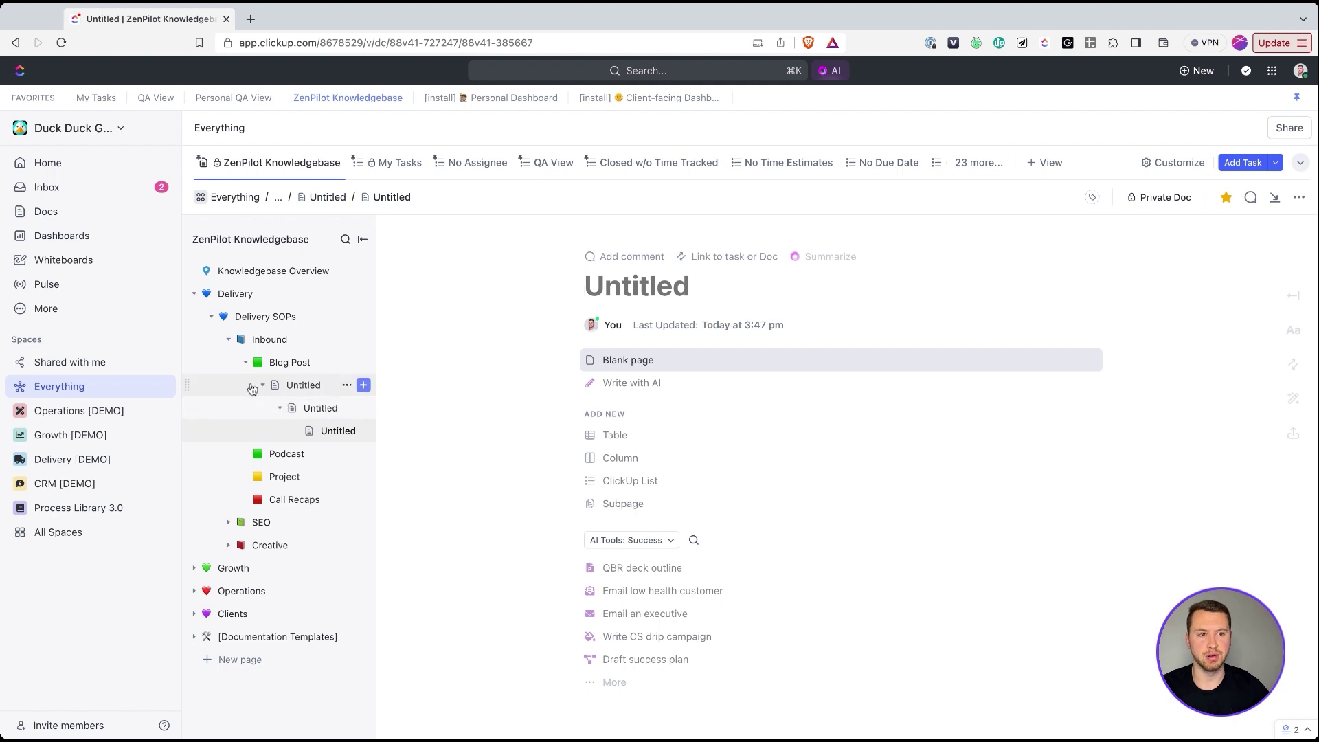
left_click(347, 385)
left_click(408, 730)
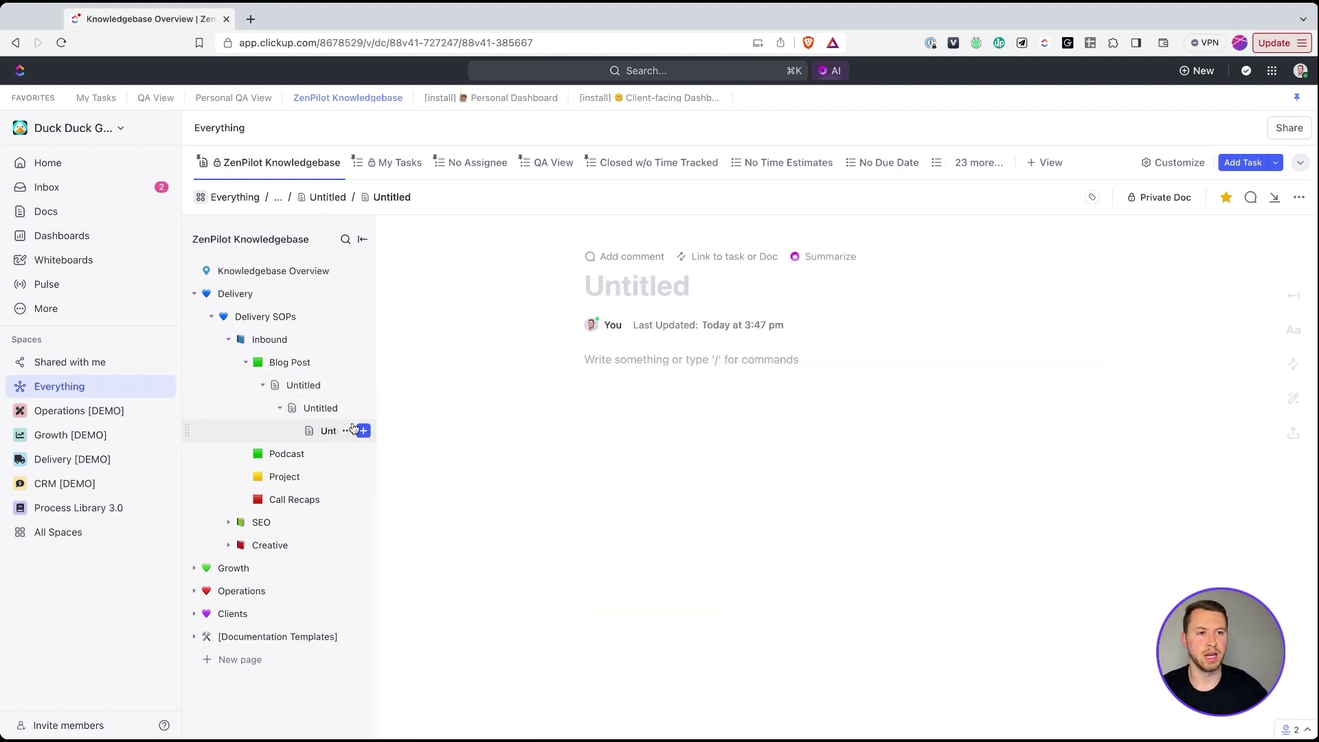
Collapse Delivery and look through the Growth SOPs categories, collapsing Growth again
left_click(195, 294)
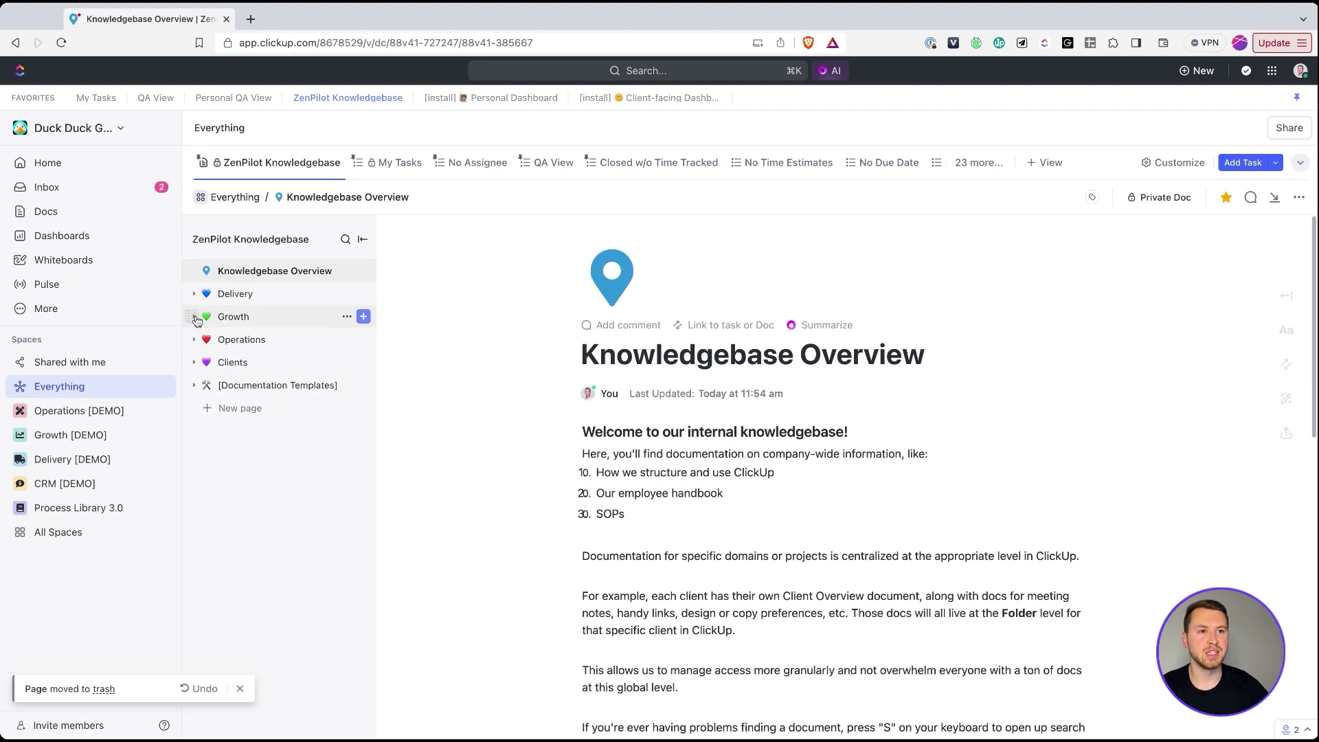
left_click(195, 317)
left_click(211, 339)
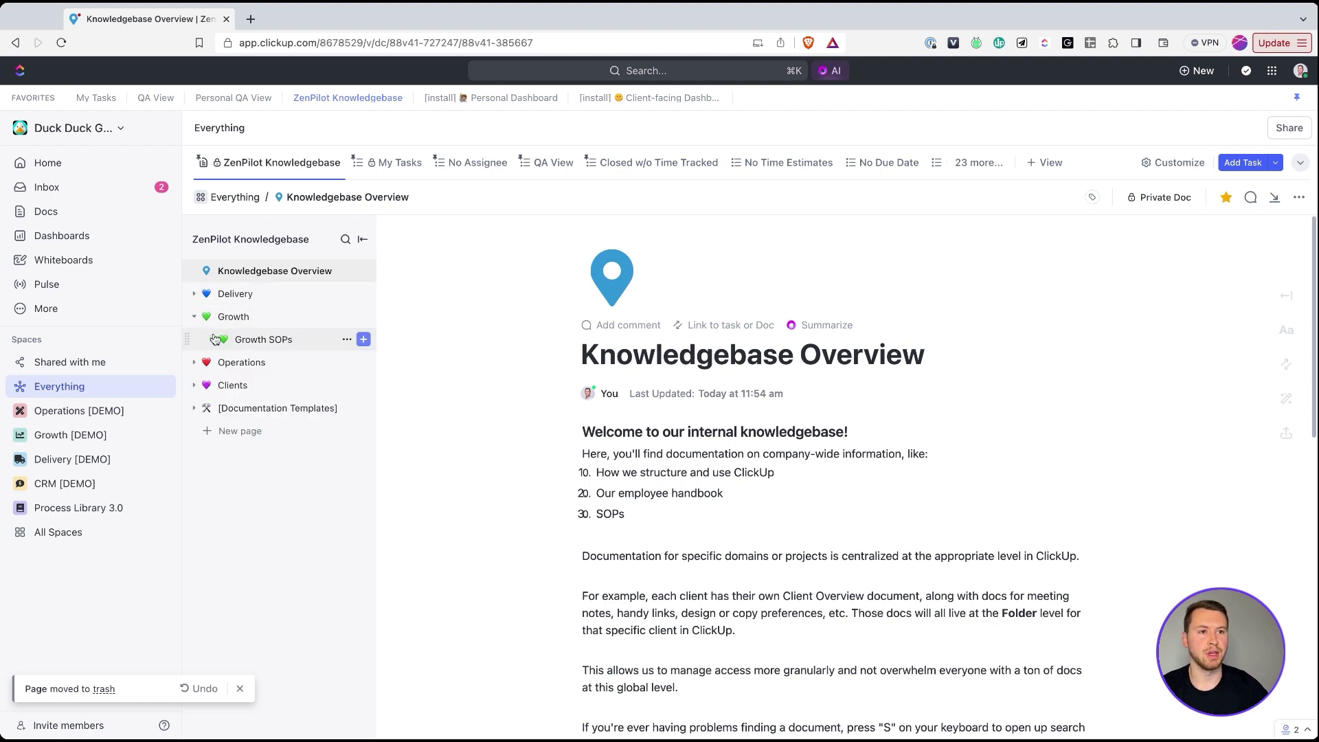
left_click(211, 340)
left_click(229, 363)
left_click(229, 363)
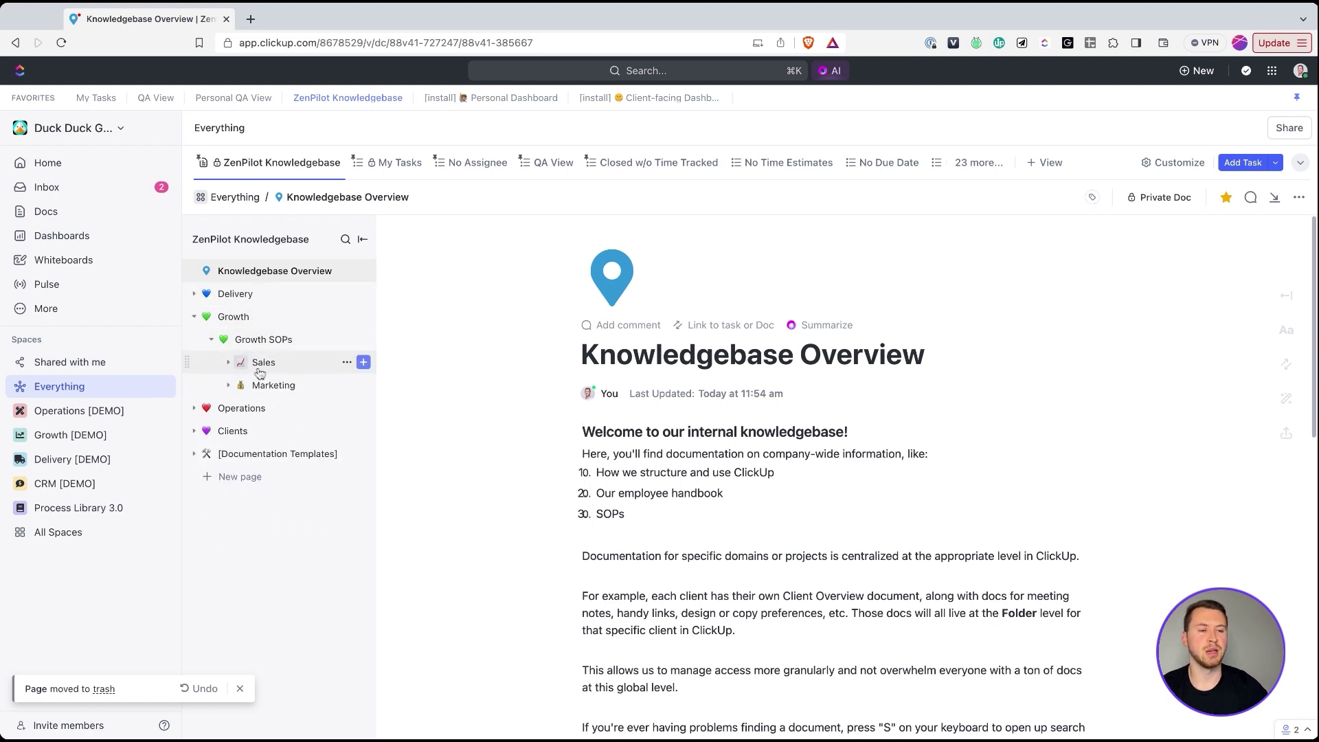
left_click(195, 318)
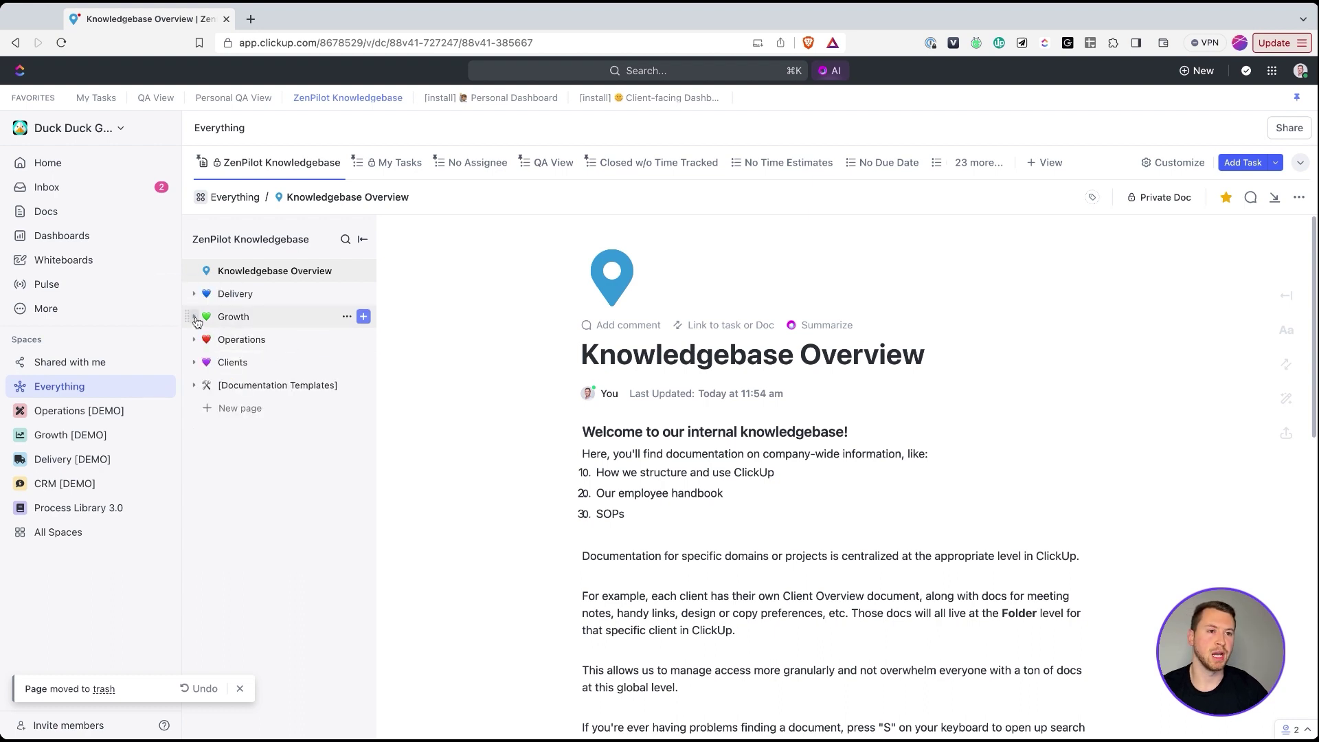
Expand Operations, Employee Handbook and Tools, and read the Slack: Structure & Expectations page
left_click(196, 340)
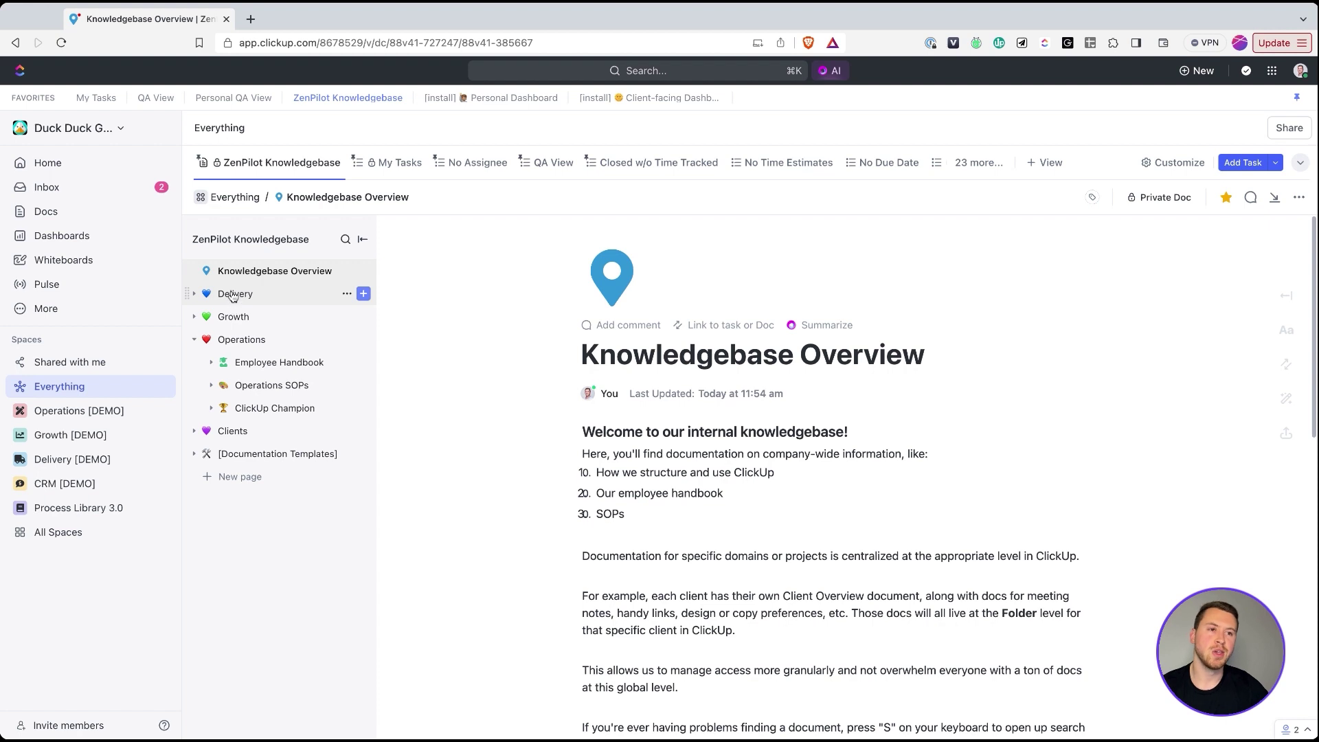
left_click(210, 365)
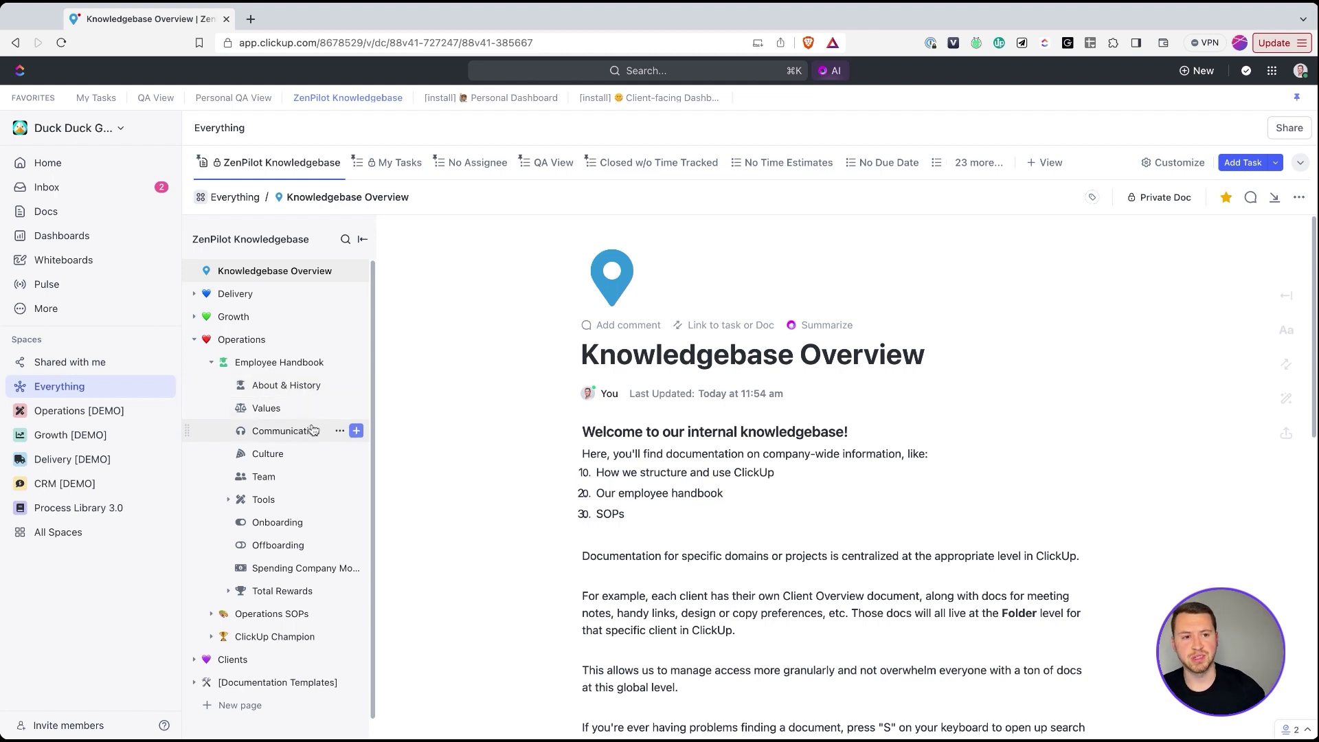
left_click(229, 501)
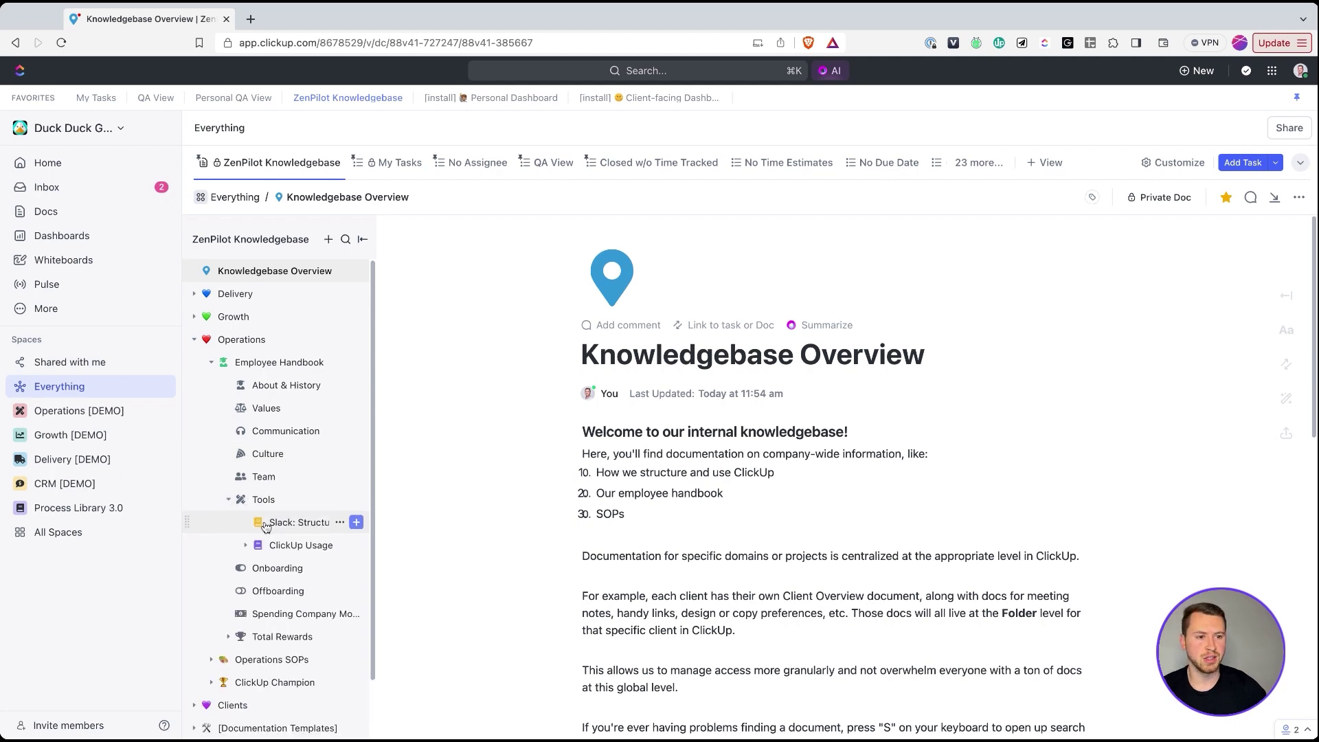
left_click(289, 524)
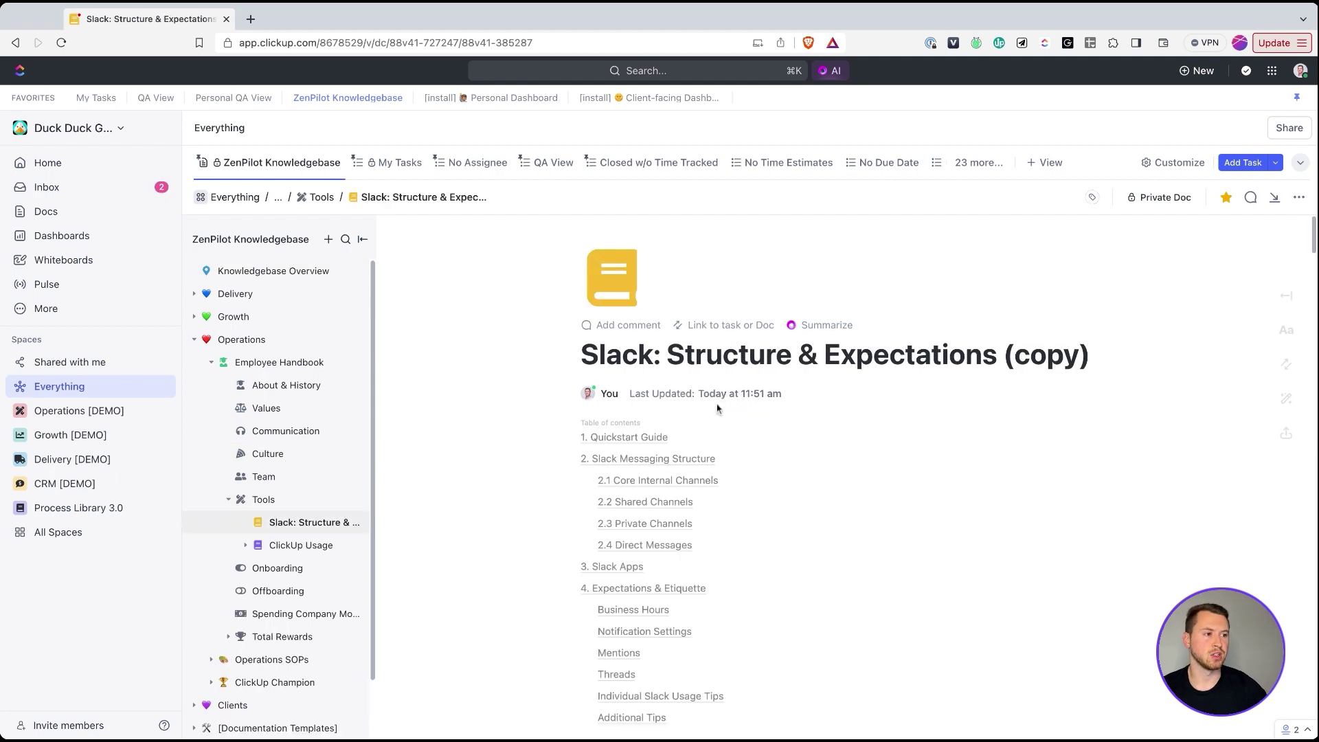
scroll(712, 492, "down", 10)
scroll(776, 459, "down", 1)
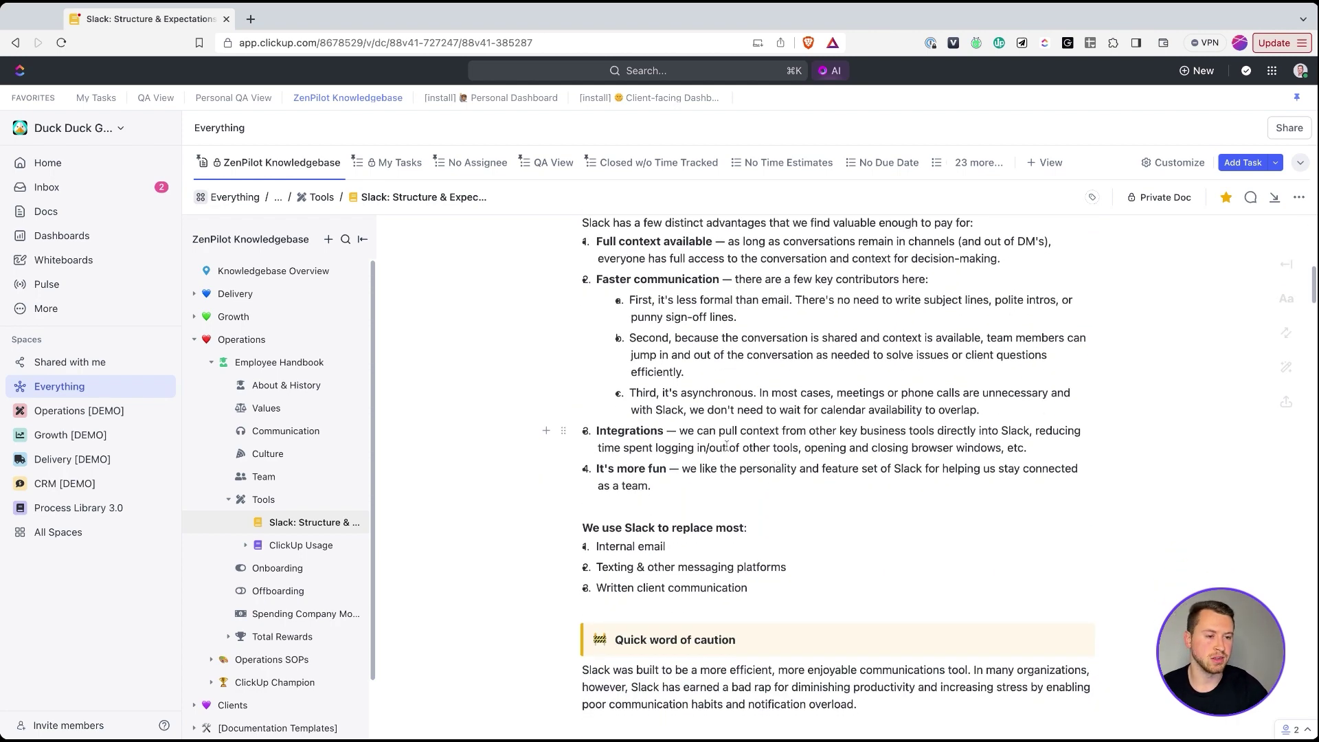
Look at the ClickUp Usage page and its 10 Commandments, Statuses and Time Tracking & Estimates subpages
left_click(246, 545)
left_click(299, 546)
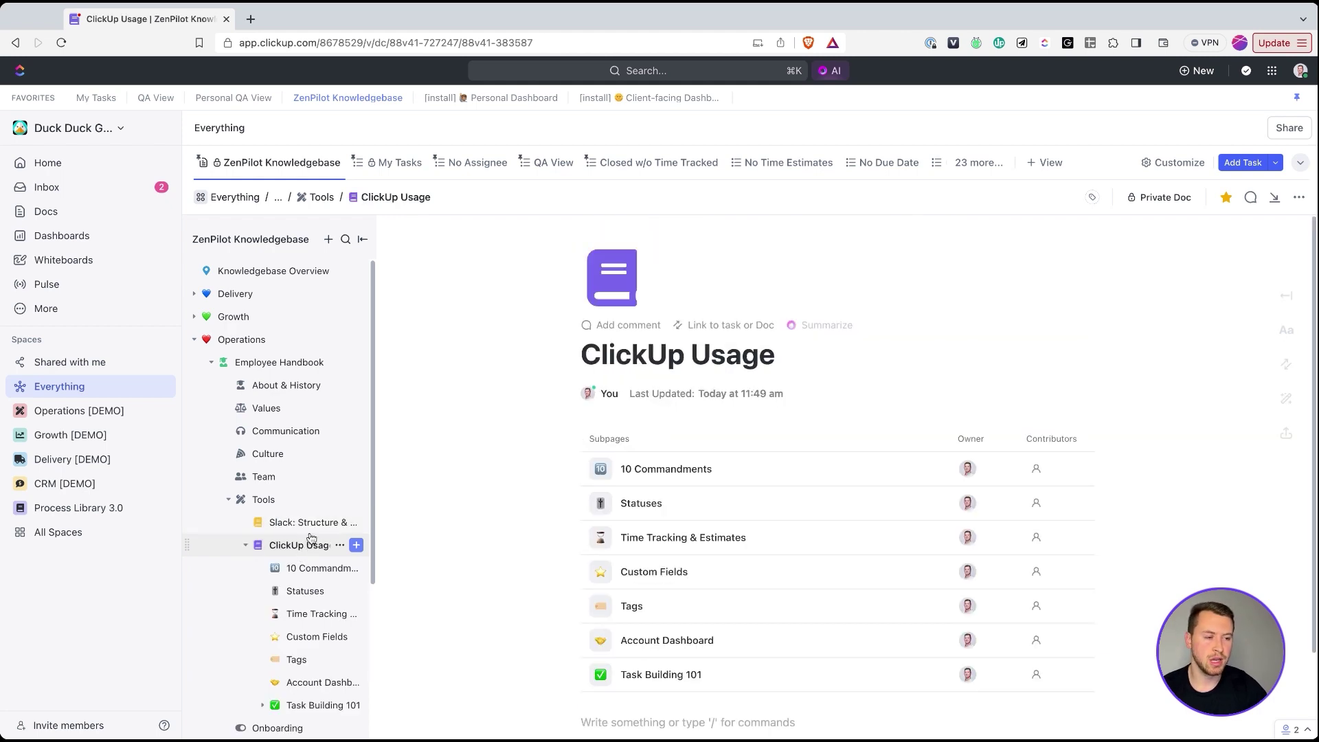
scroll(274, 473, "down", 2)
left_click(308, 500)
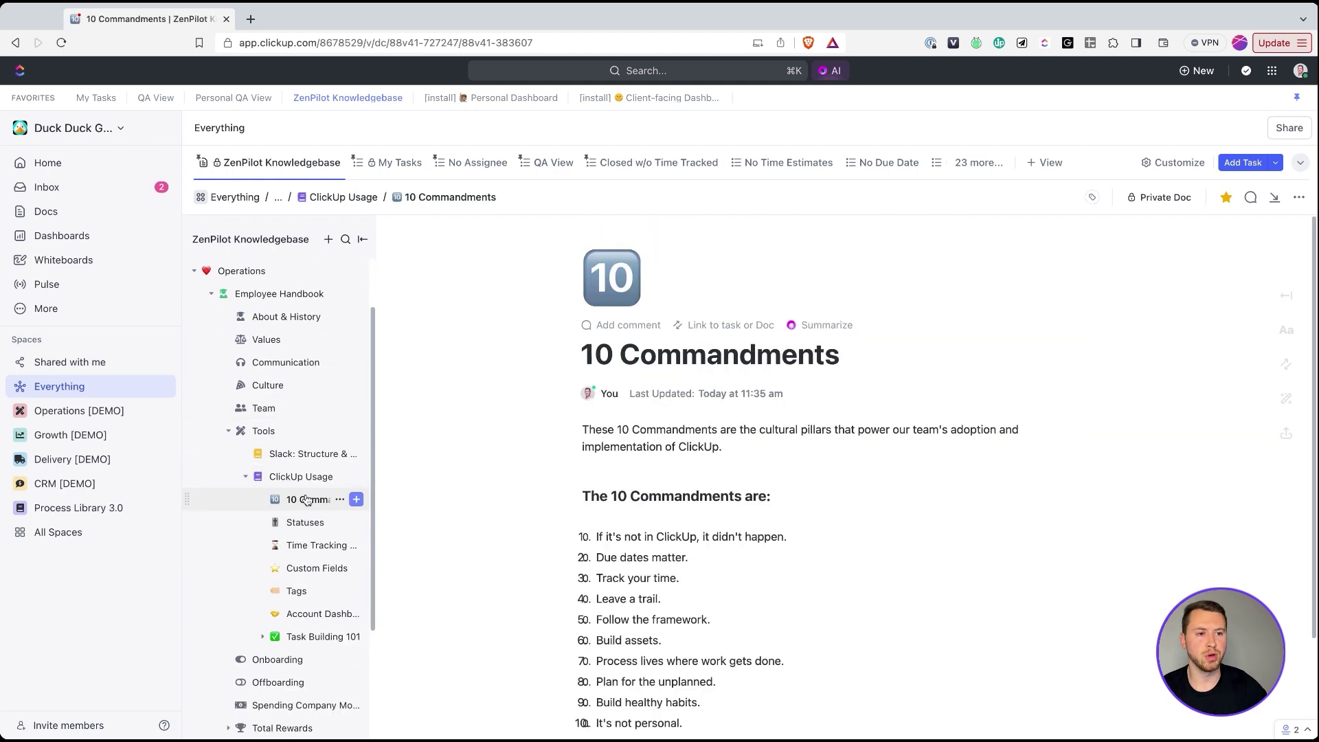
left_click(306, 522)
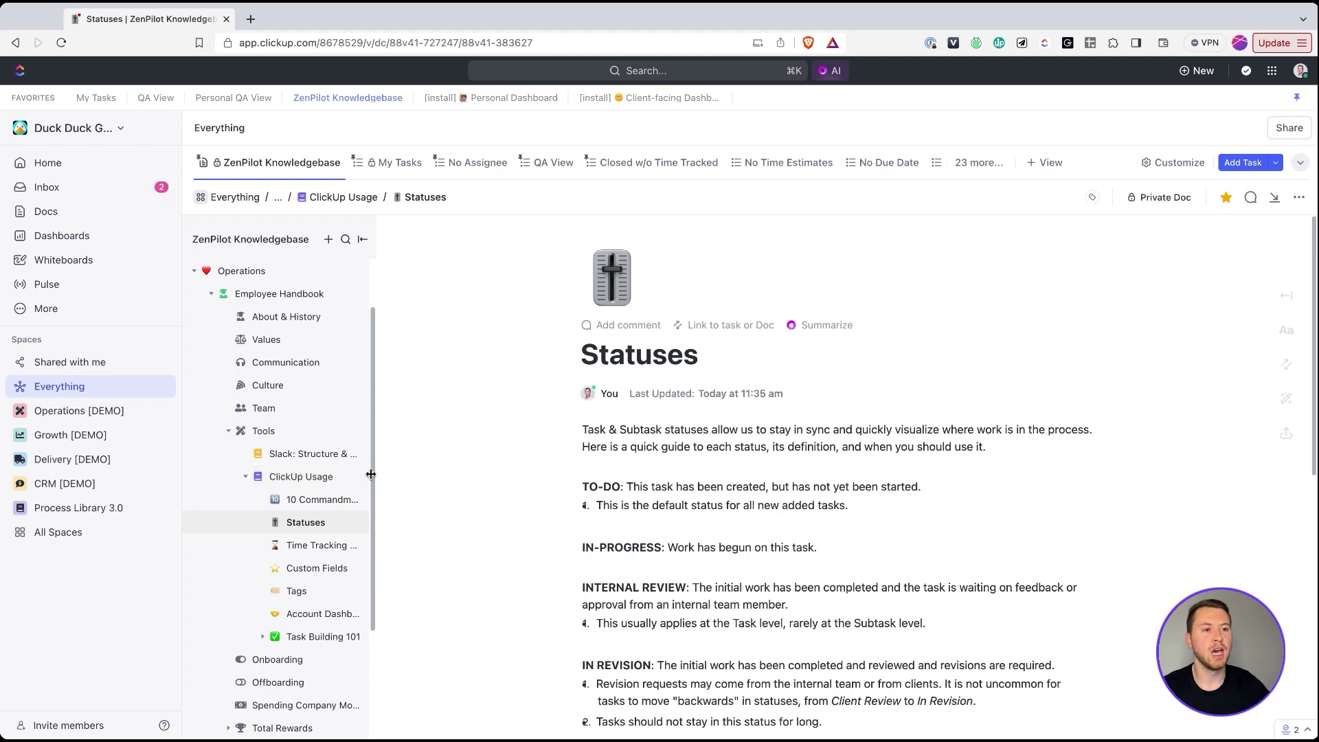
left_click(302, 546)
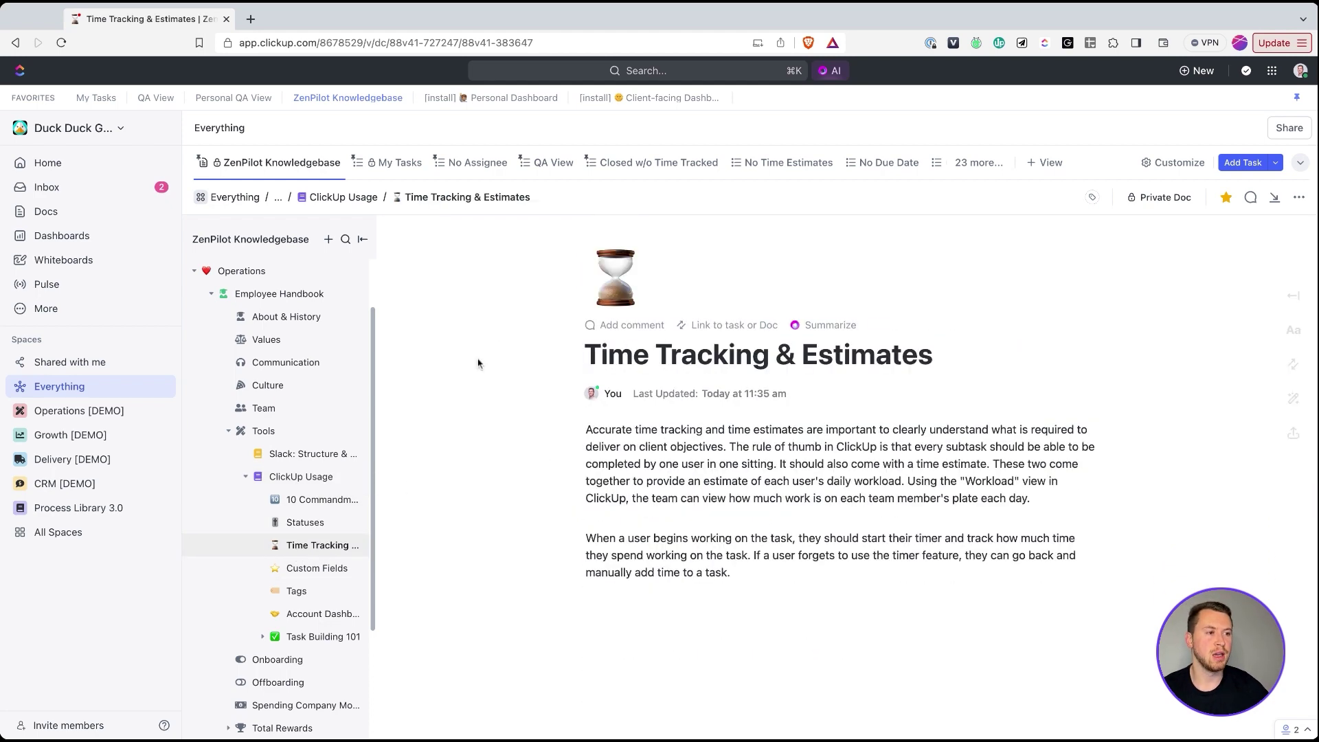
View the Custom Fields, Tags, Account Dashboard and Task Building 101 pages, and collapse ClickUp Usage and Tools
left_click(306, 570)
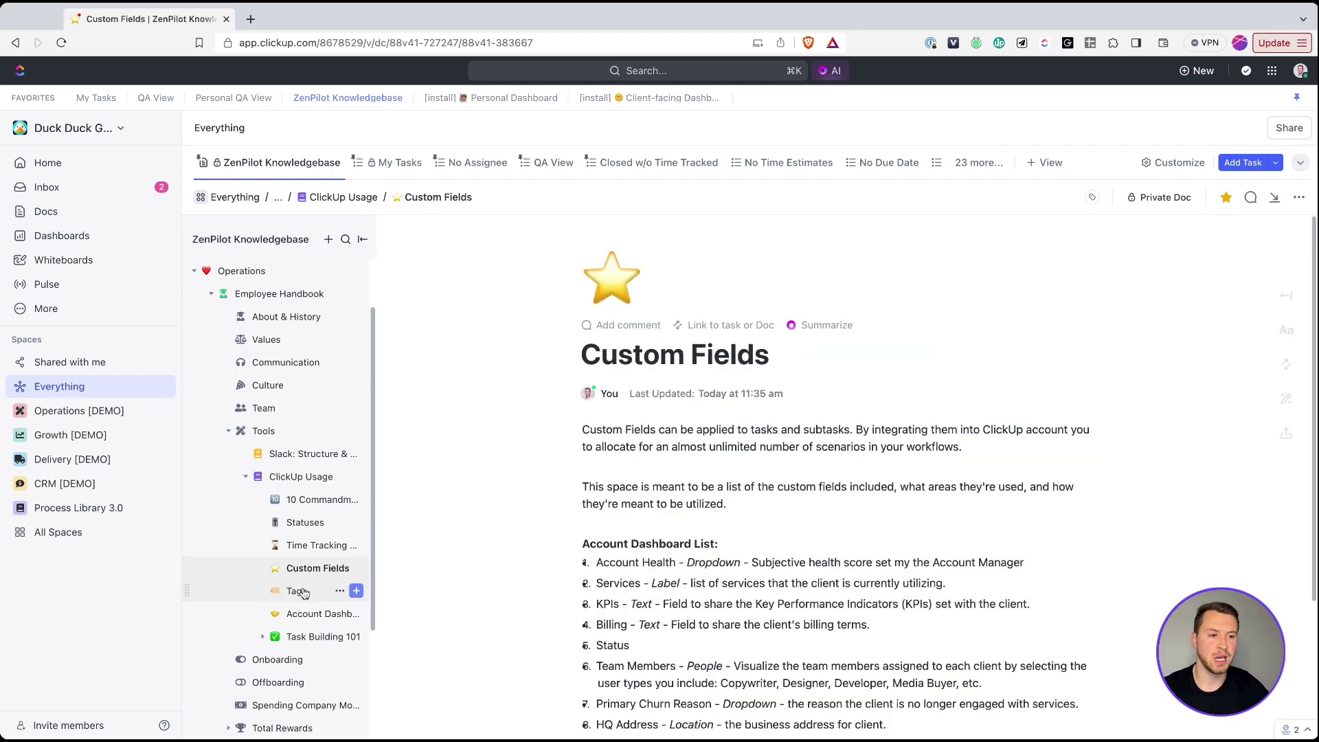
left_click(311, 590)
left_click(311, 617)
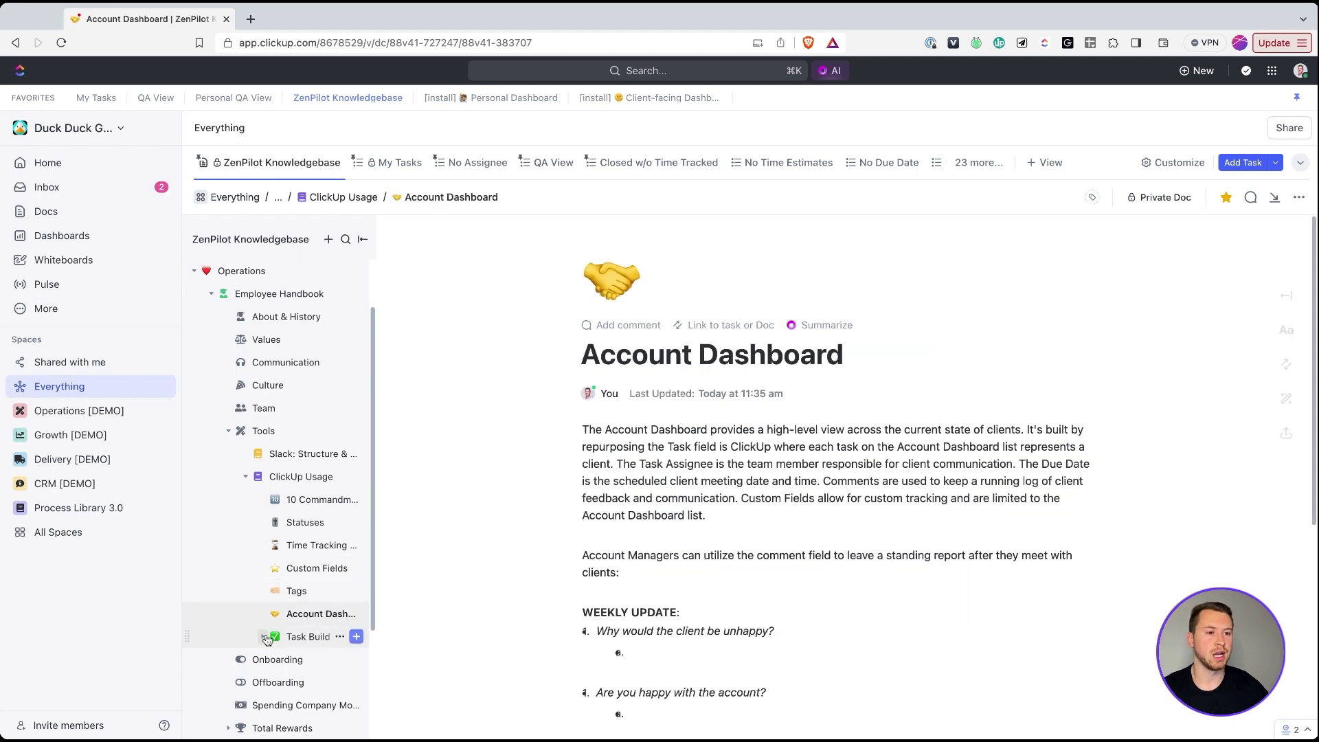
left_click(313, 637)
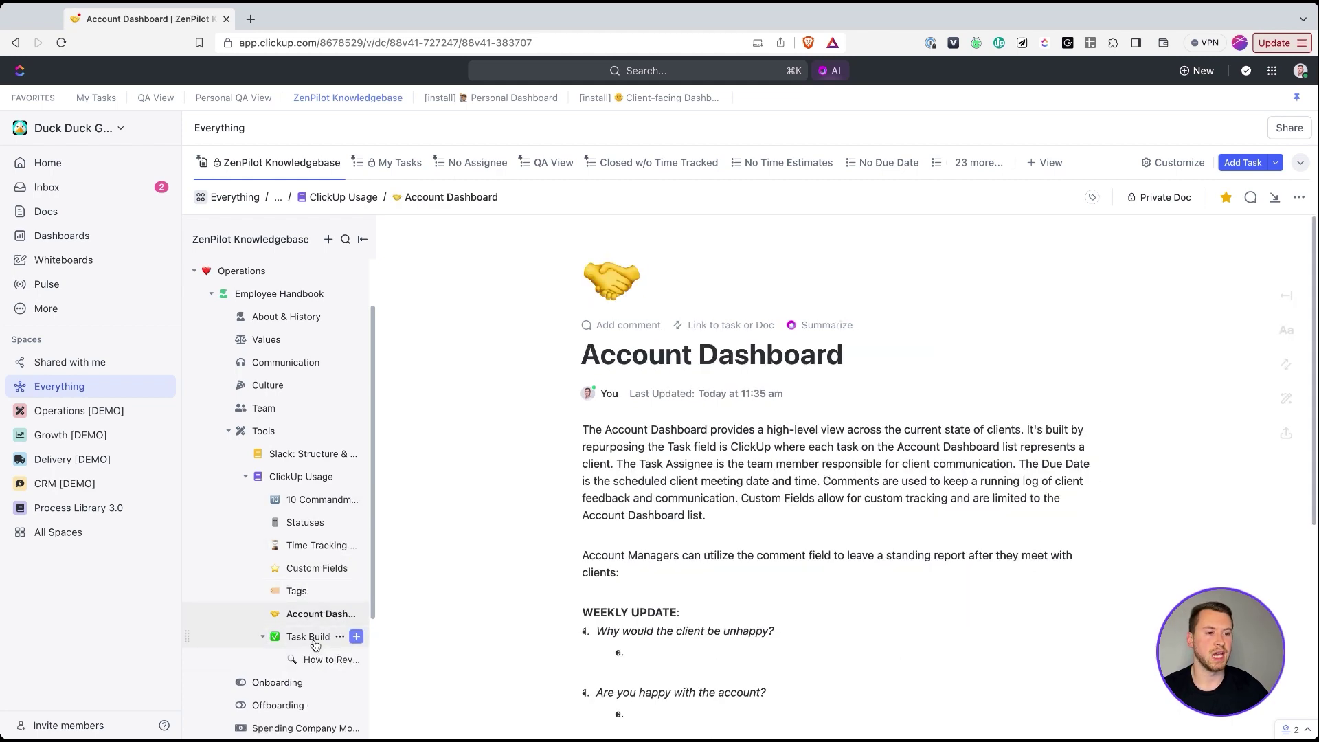
left_click(262, 636)
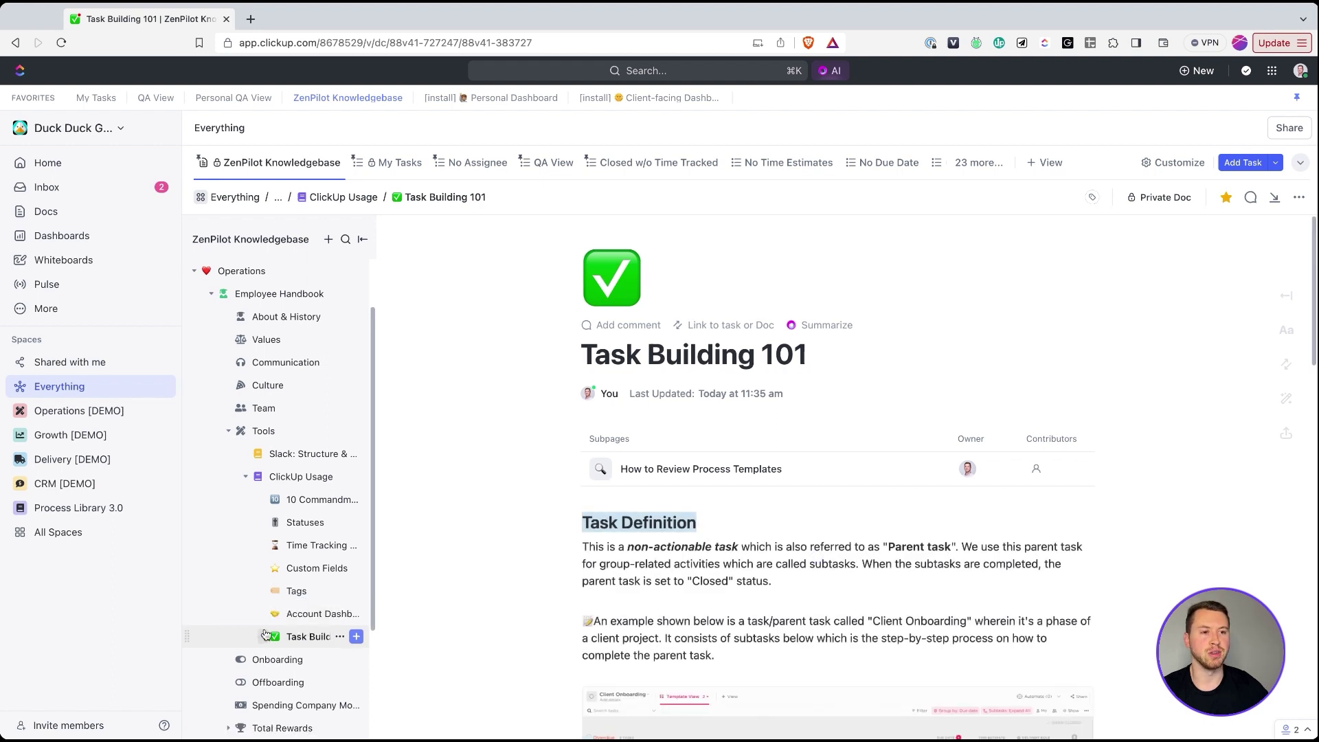
left_click(245, 477)
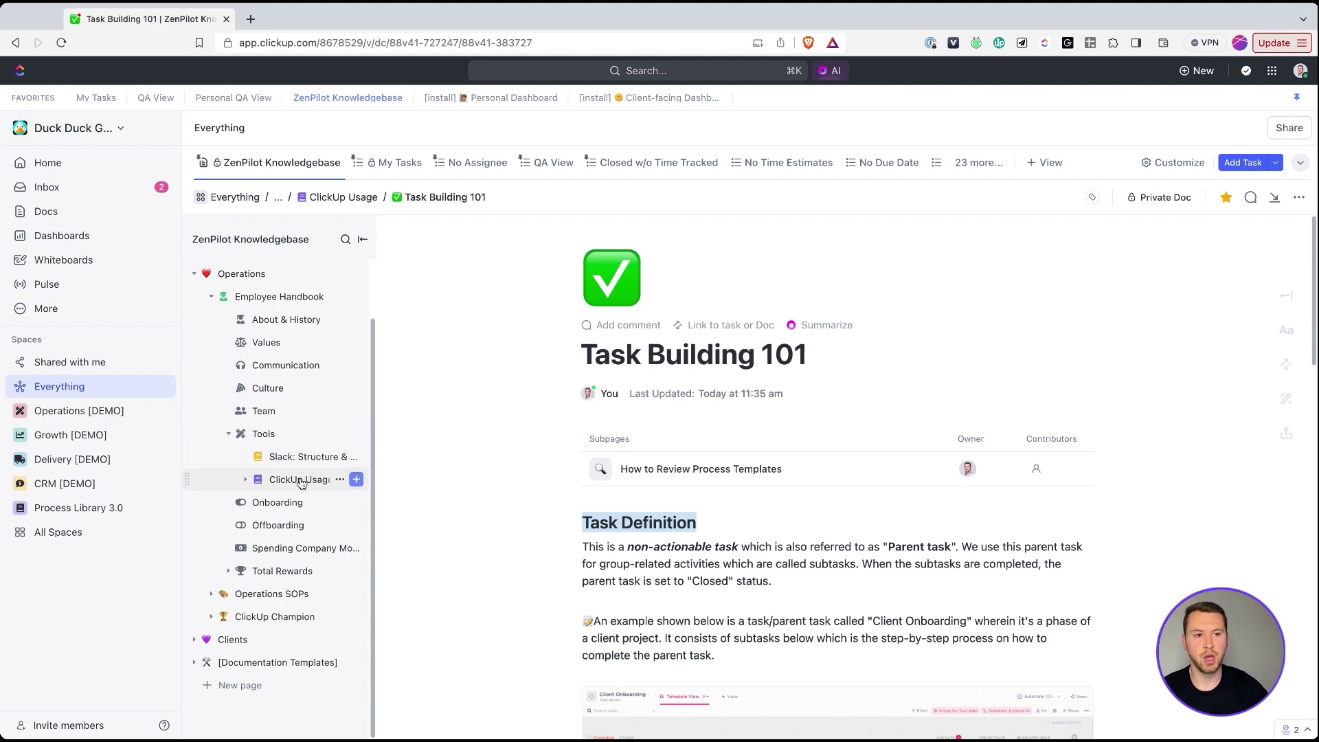
left_click(229, 434)
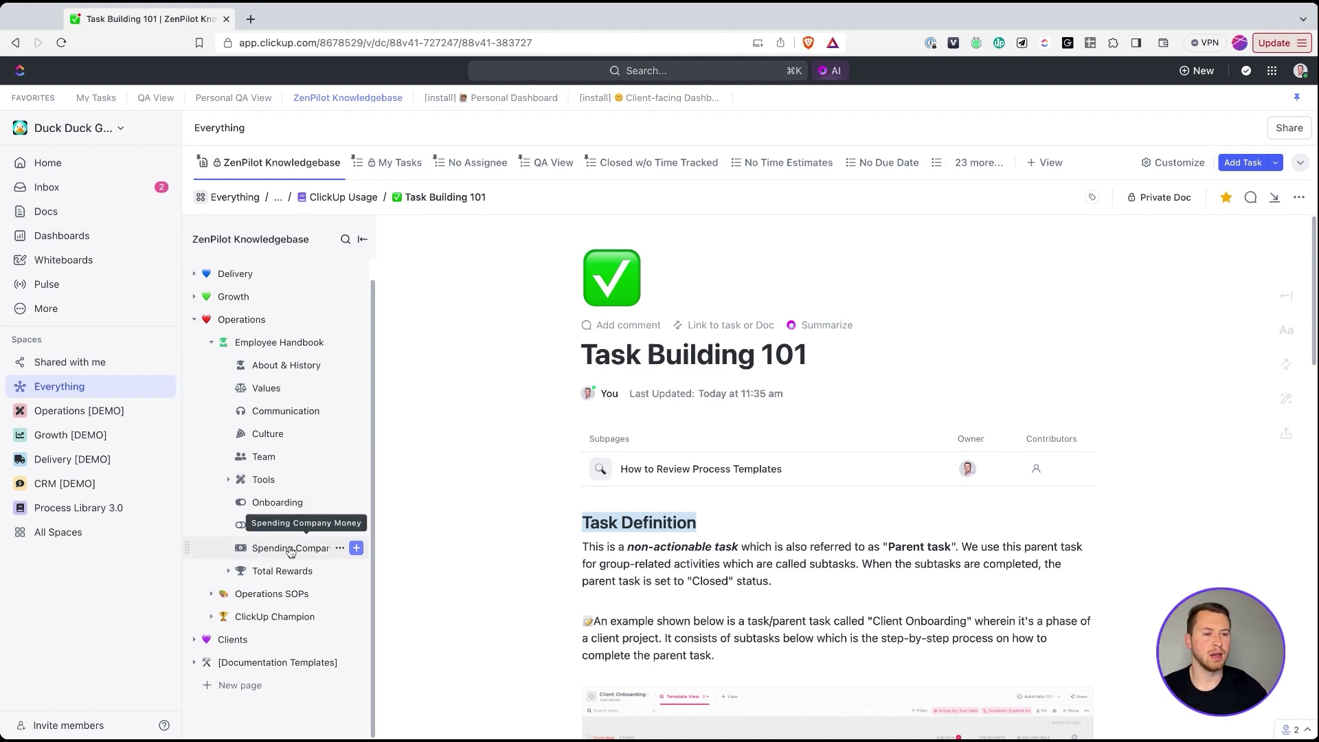
View the subpages of Total Rewards and collapse it along with the Employee Handbook
left_click(229, 571)
scroll(298, 524, "down", 1)
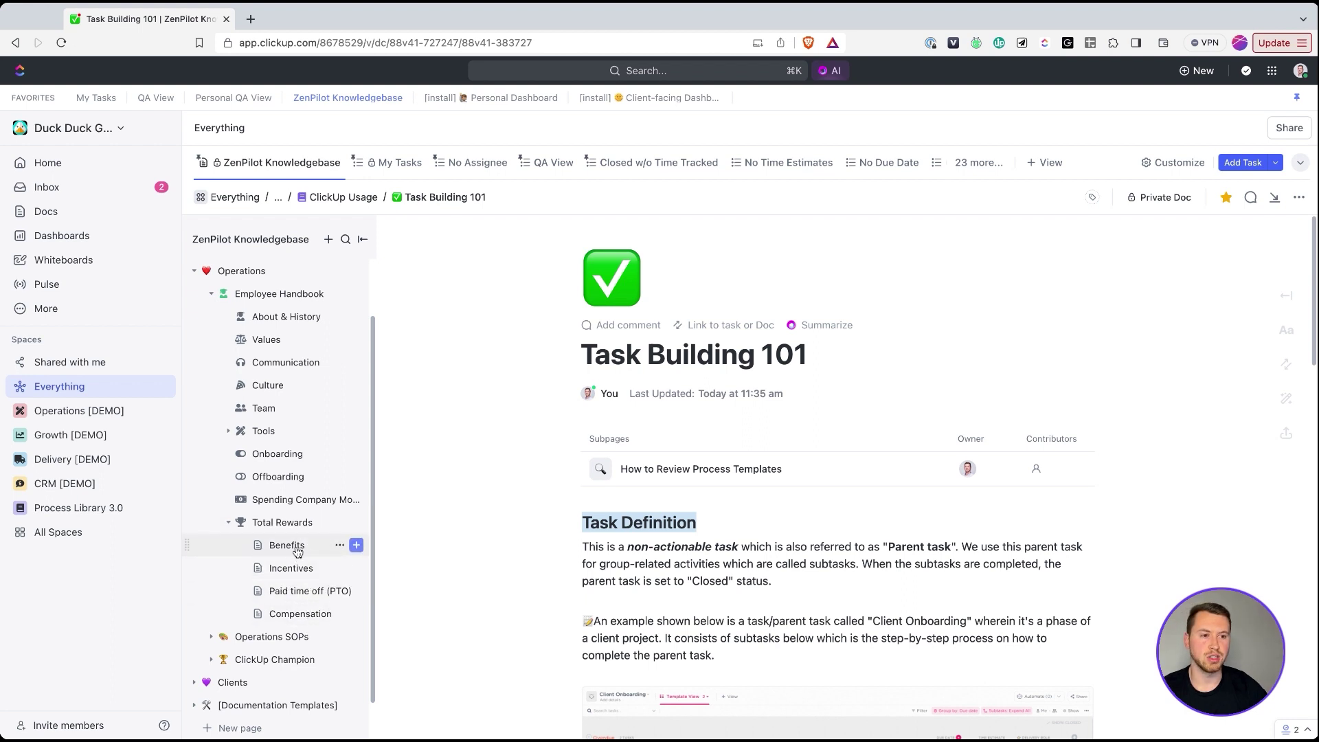
left_click(230, 524)
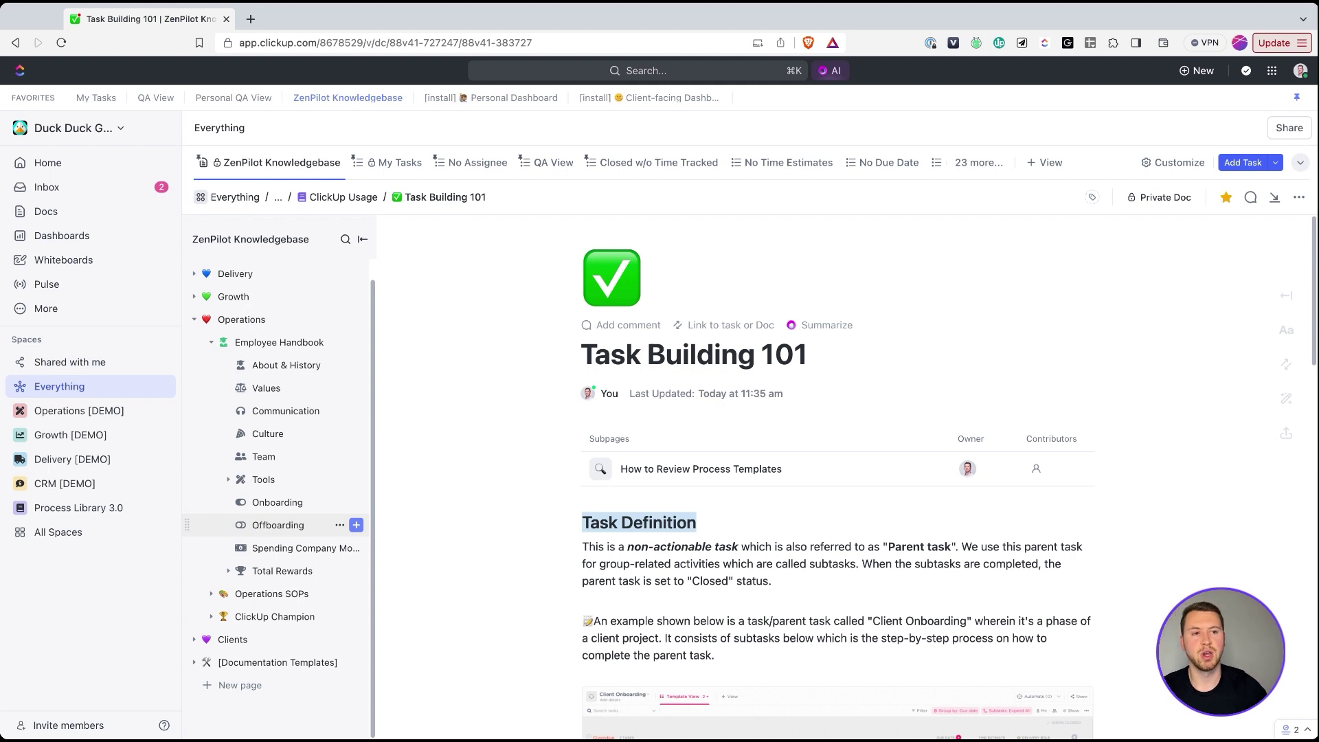
left_click(211, 343)
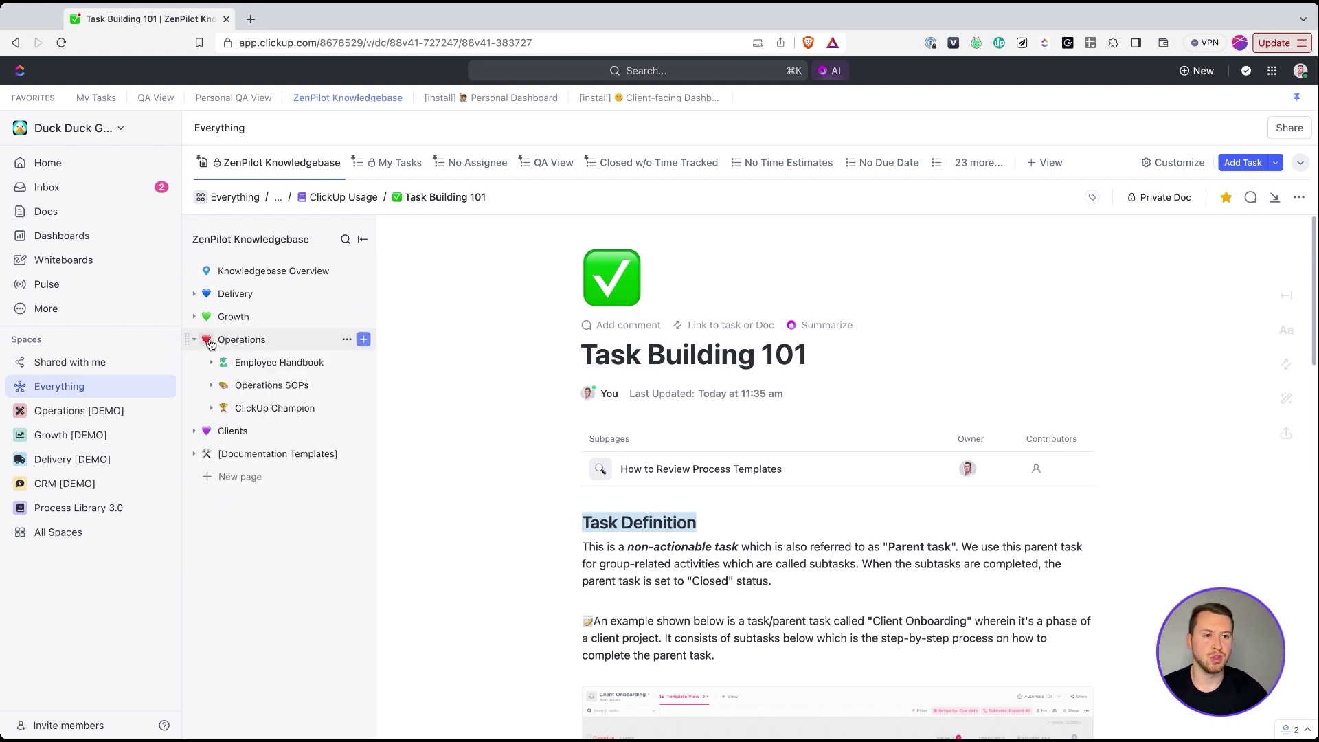
View the Weekly Roundup page under ClickUp Champion and collapse that section
left_click(210, 410)
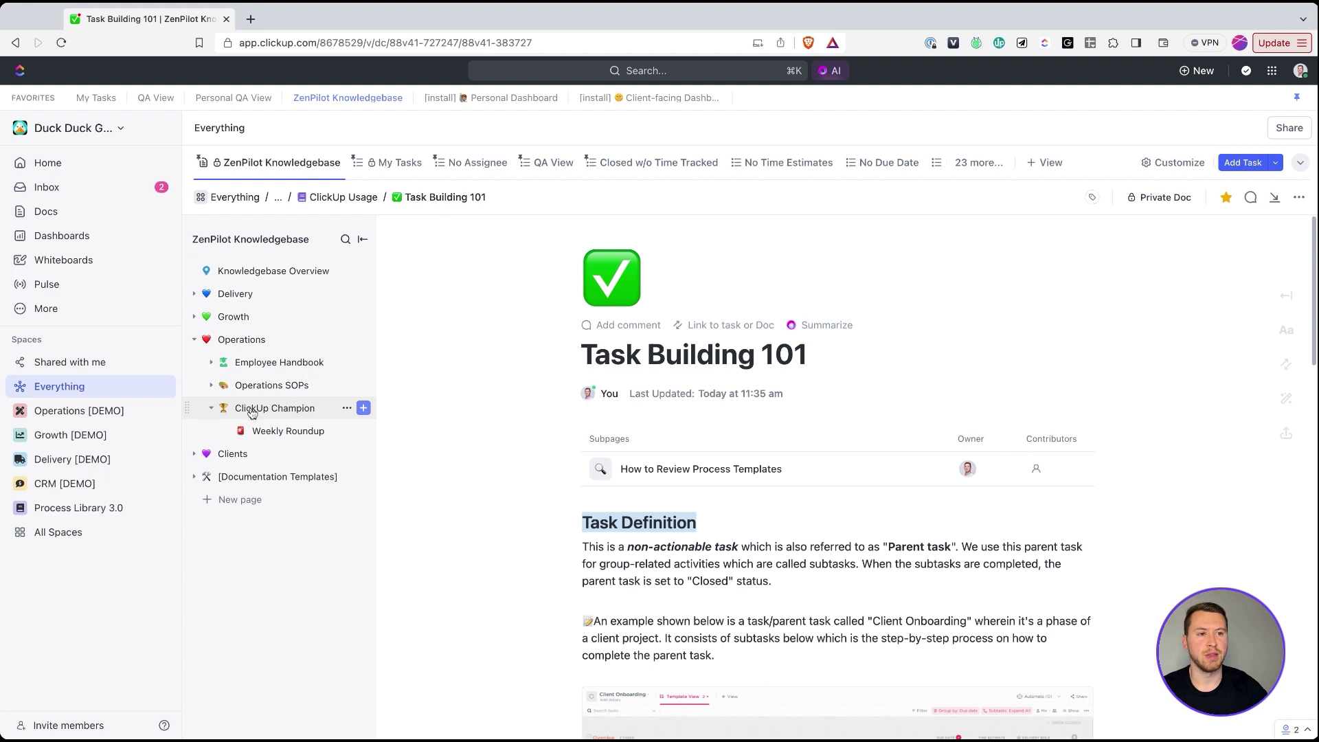
left_click(310, 431)
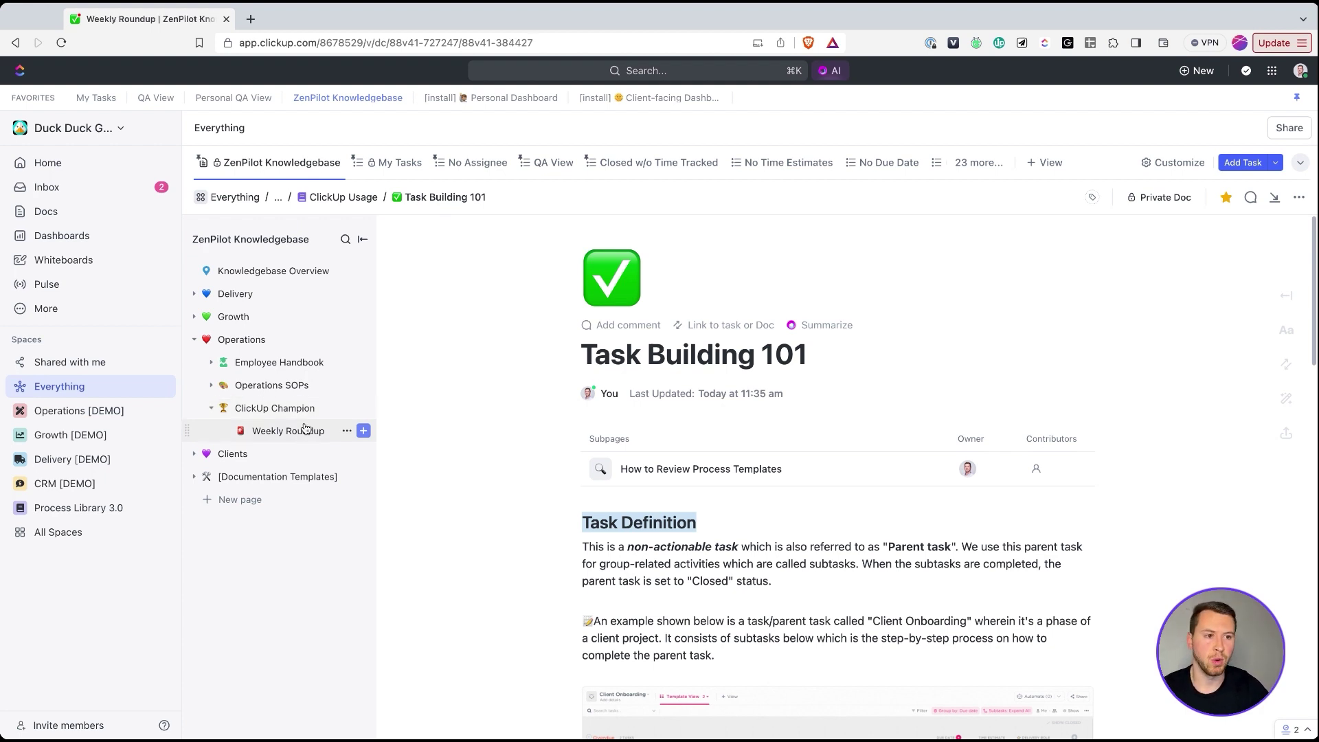
left_click(211, 408)
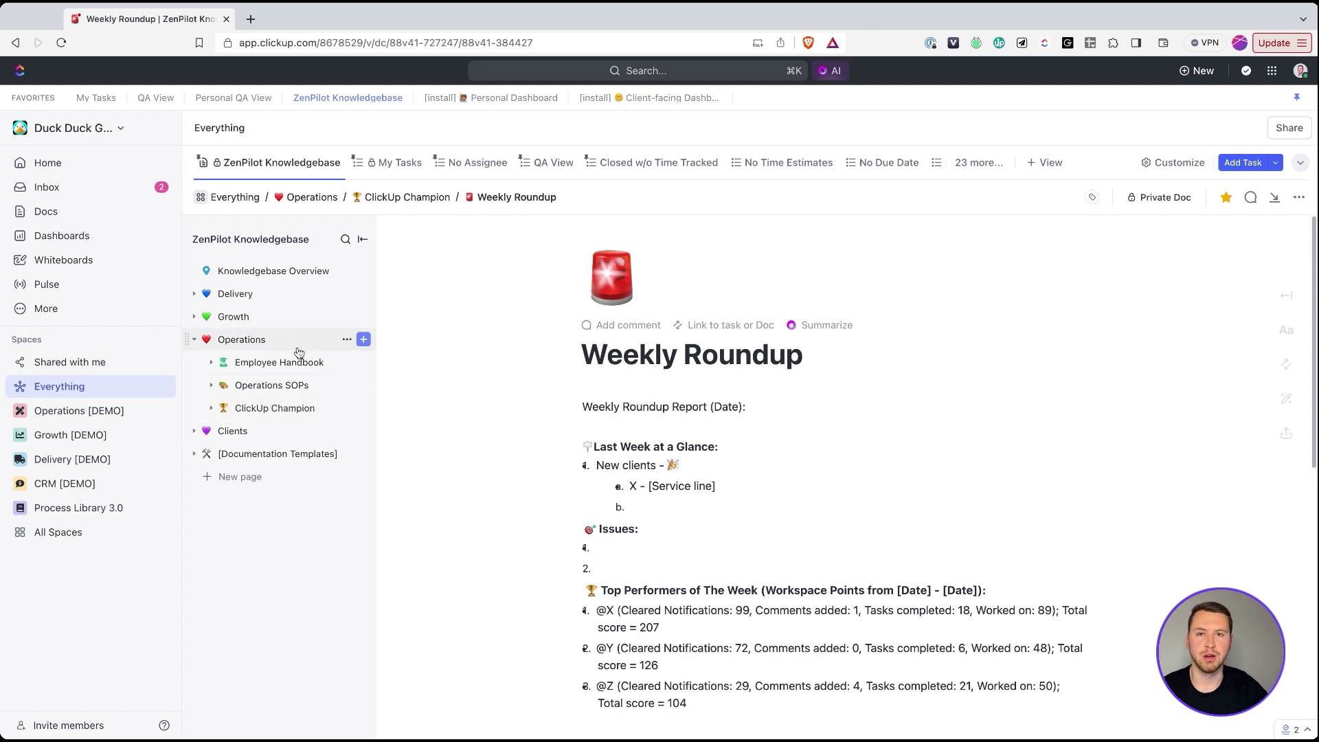
Review the Employee Handbook's list of subpages under Operations and collapse it again
left_click(211, 363)
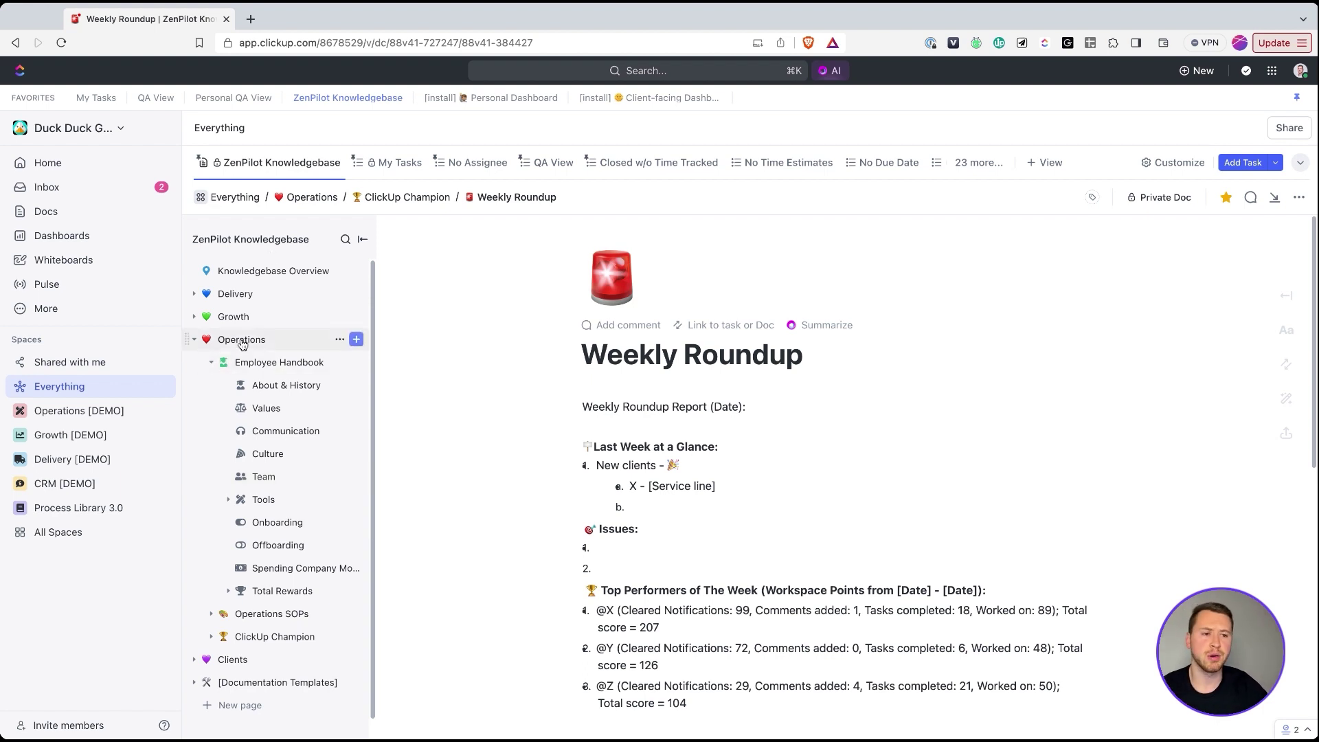
scroll(248, 474, "down", 1)
left_click(211, 343)
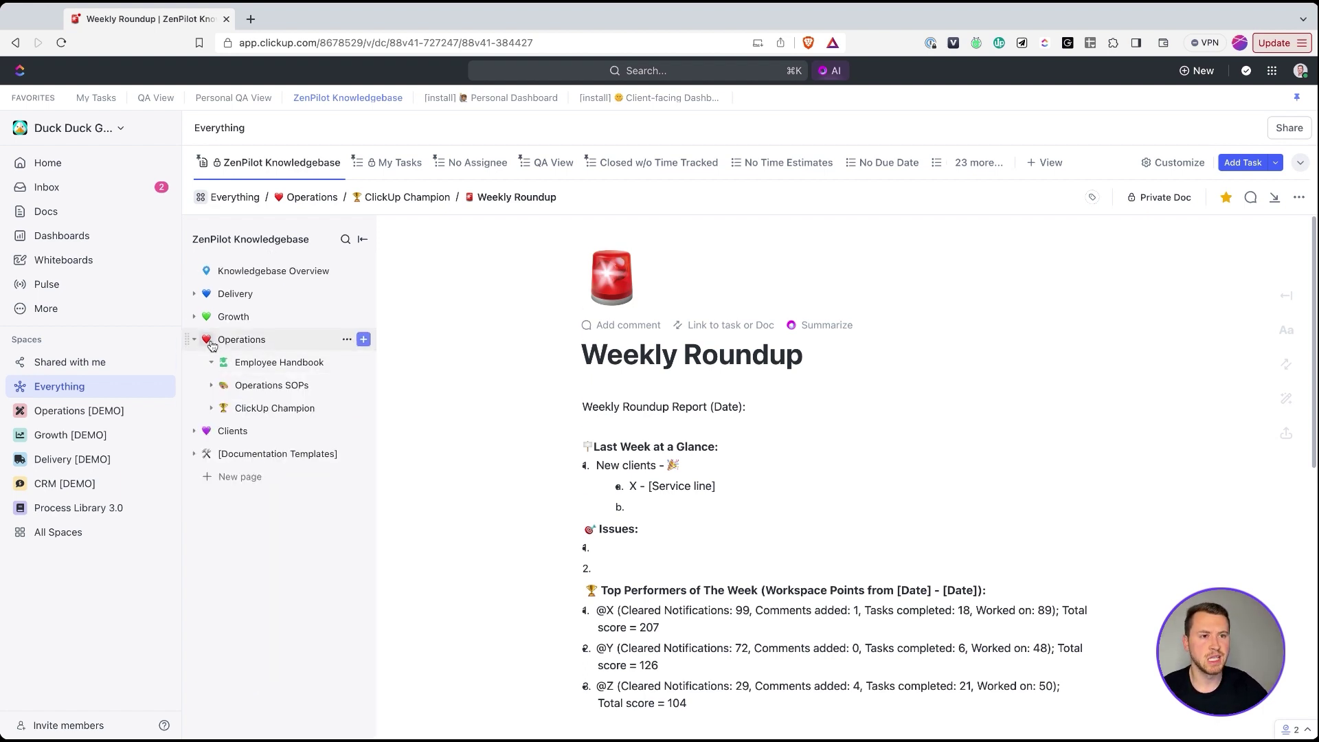
Open the sharing settings of the Finance page under Operations SOPs and show the options for sharing the whole Doc
left_click(211, 384)
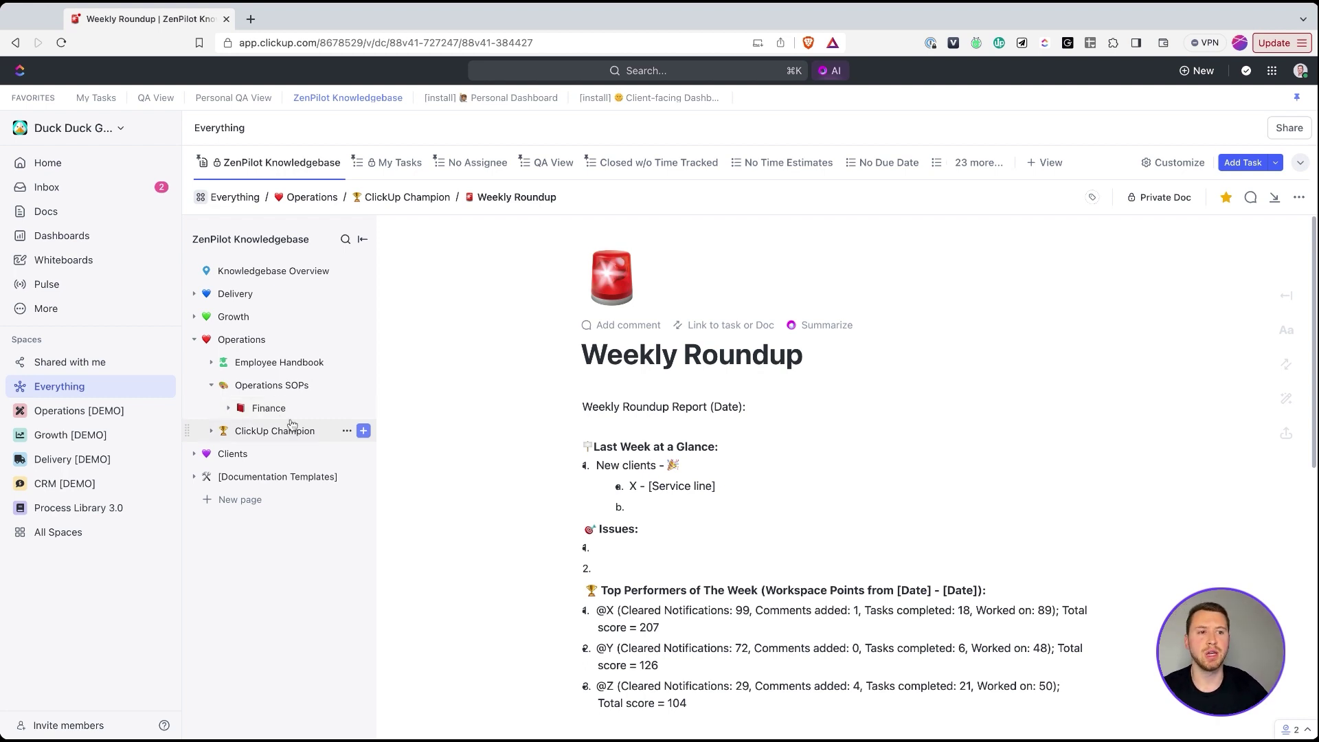
left_click(347, 409)
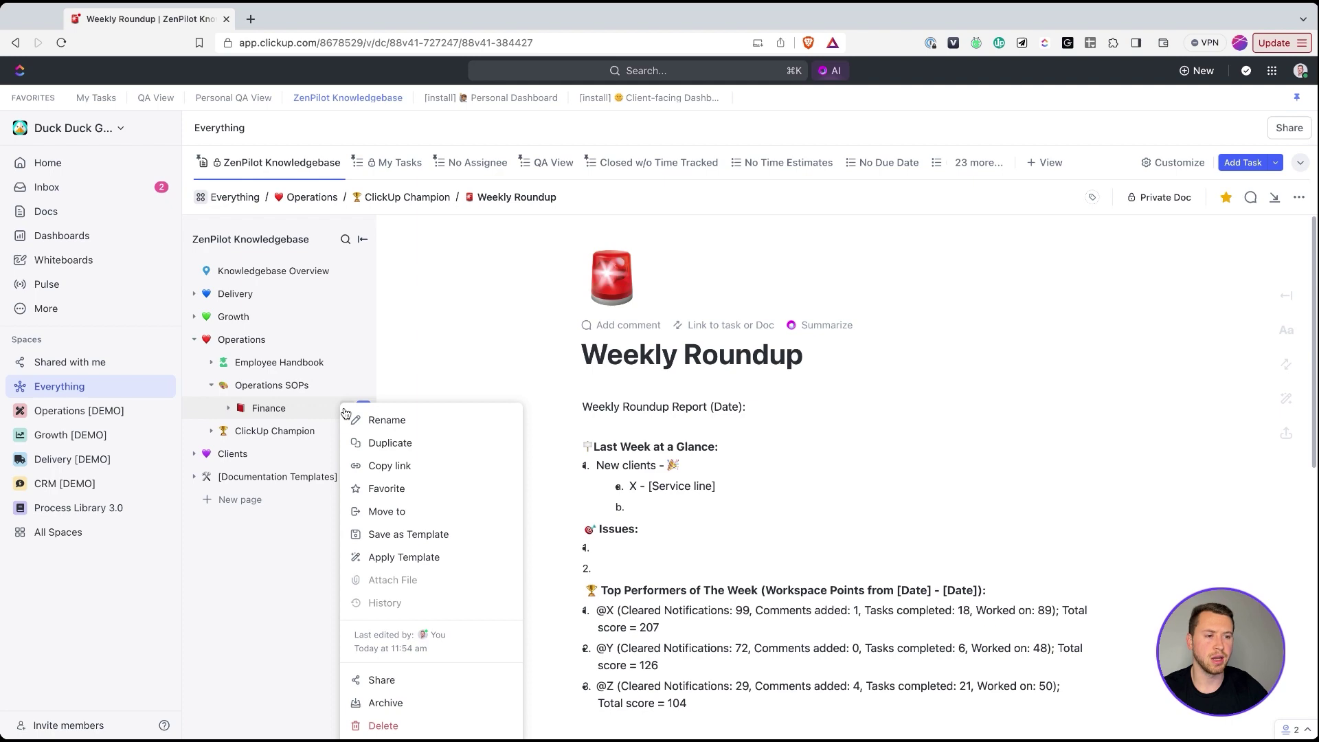
left_click(409, 679)
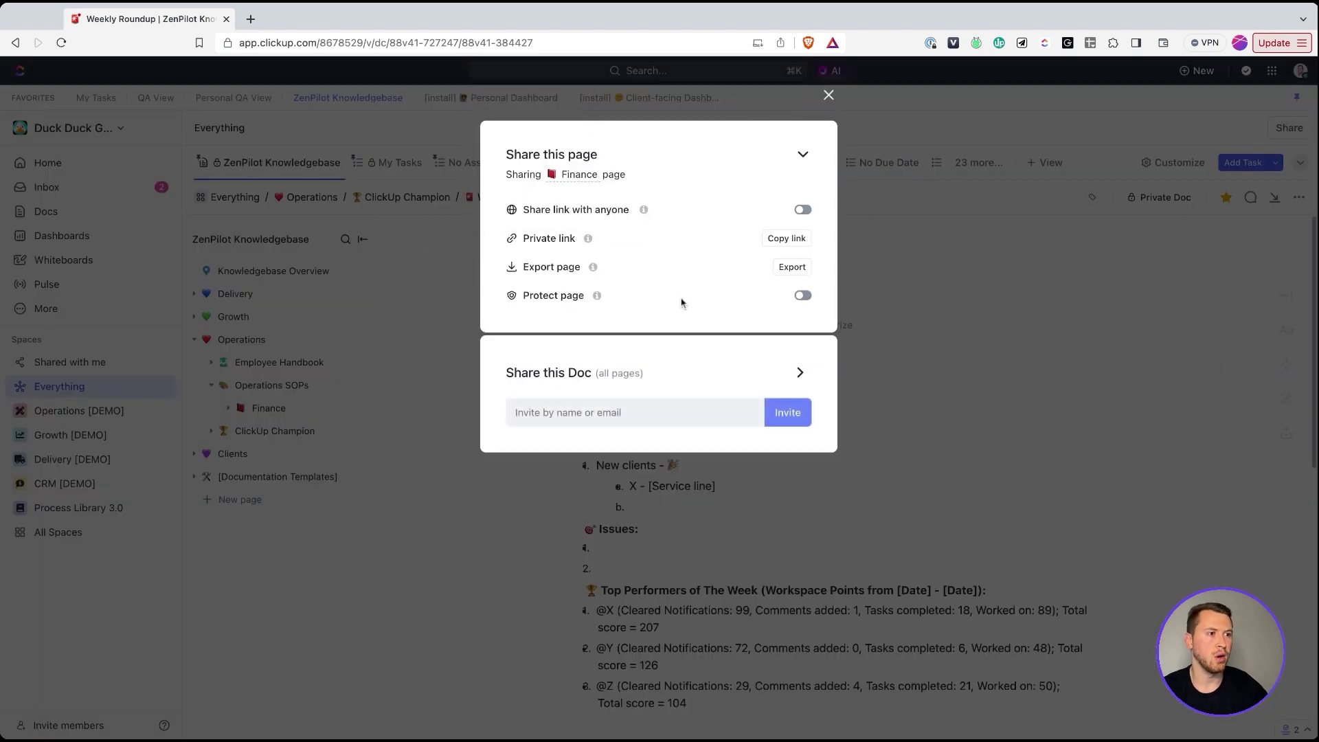
left_click(706, 369)
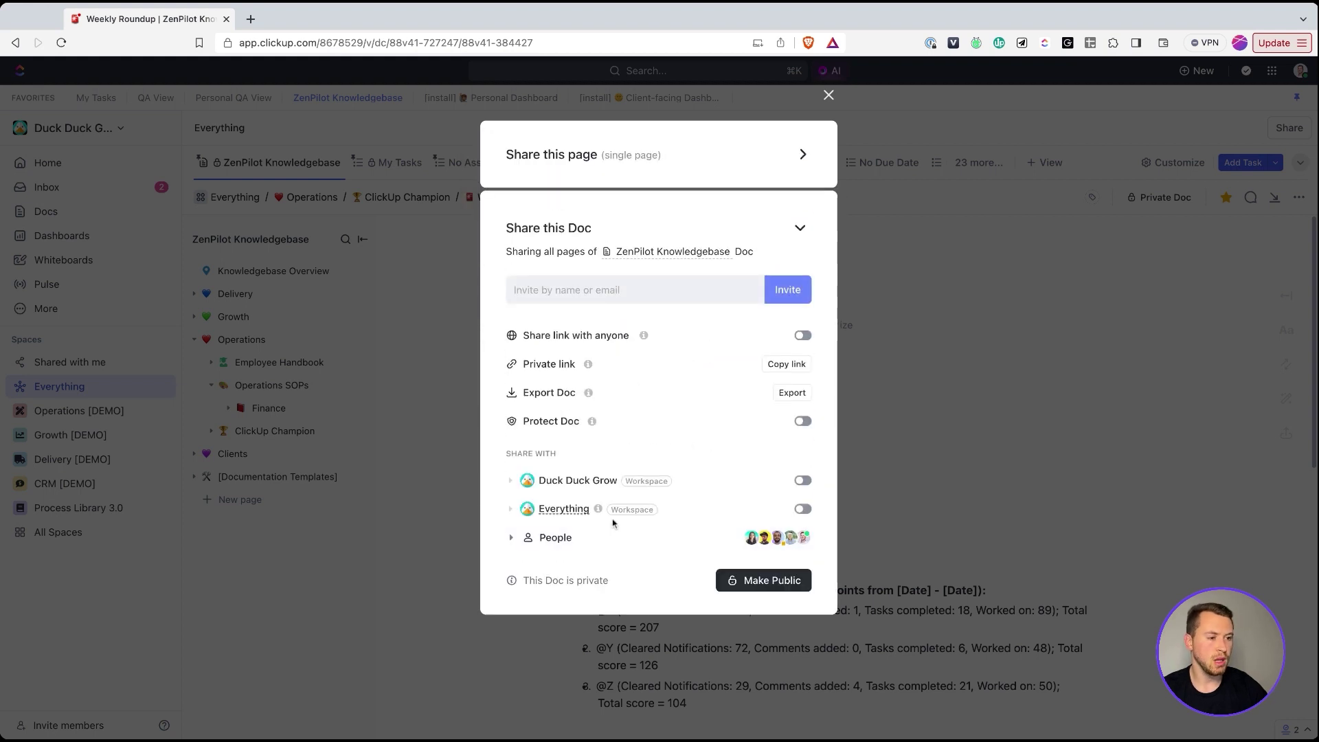
Try sharing the Doc with Everything, make it private again and review the list of invited people
left_click(803, 509)
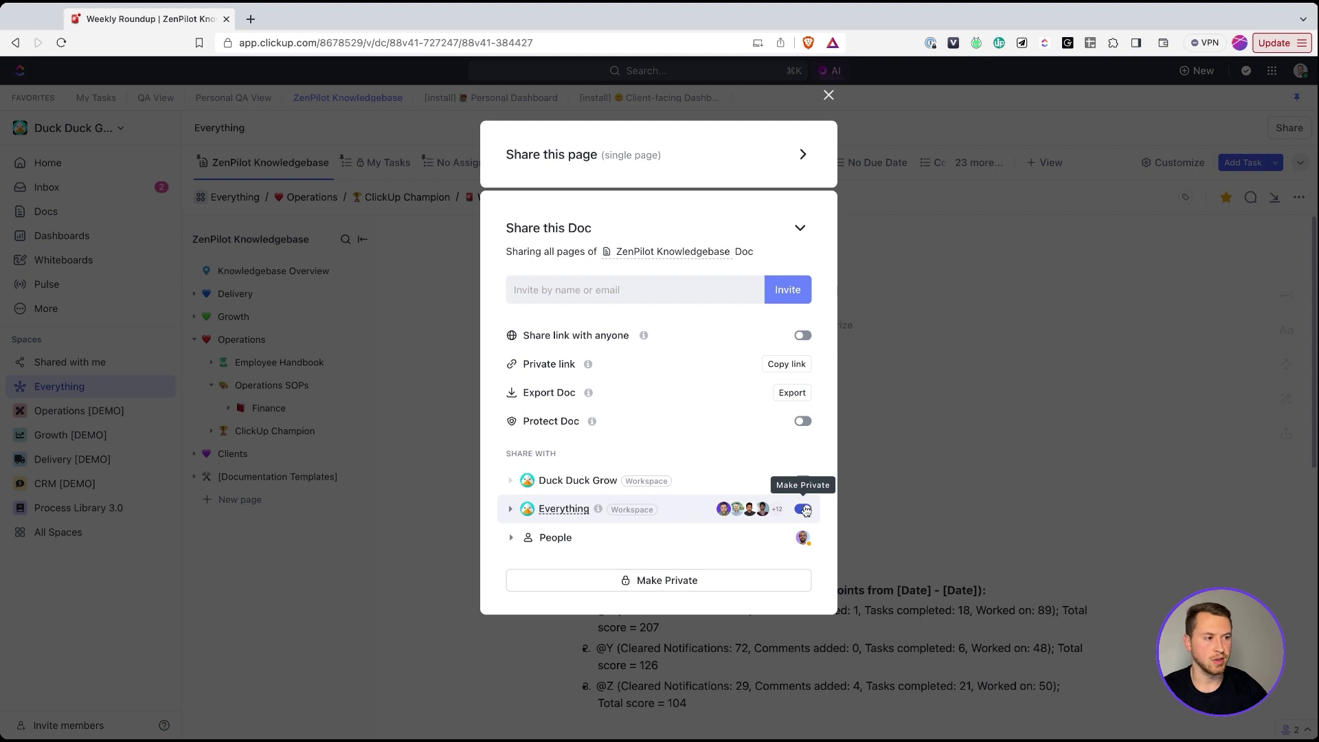
left_click(802, 510)
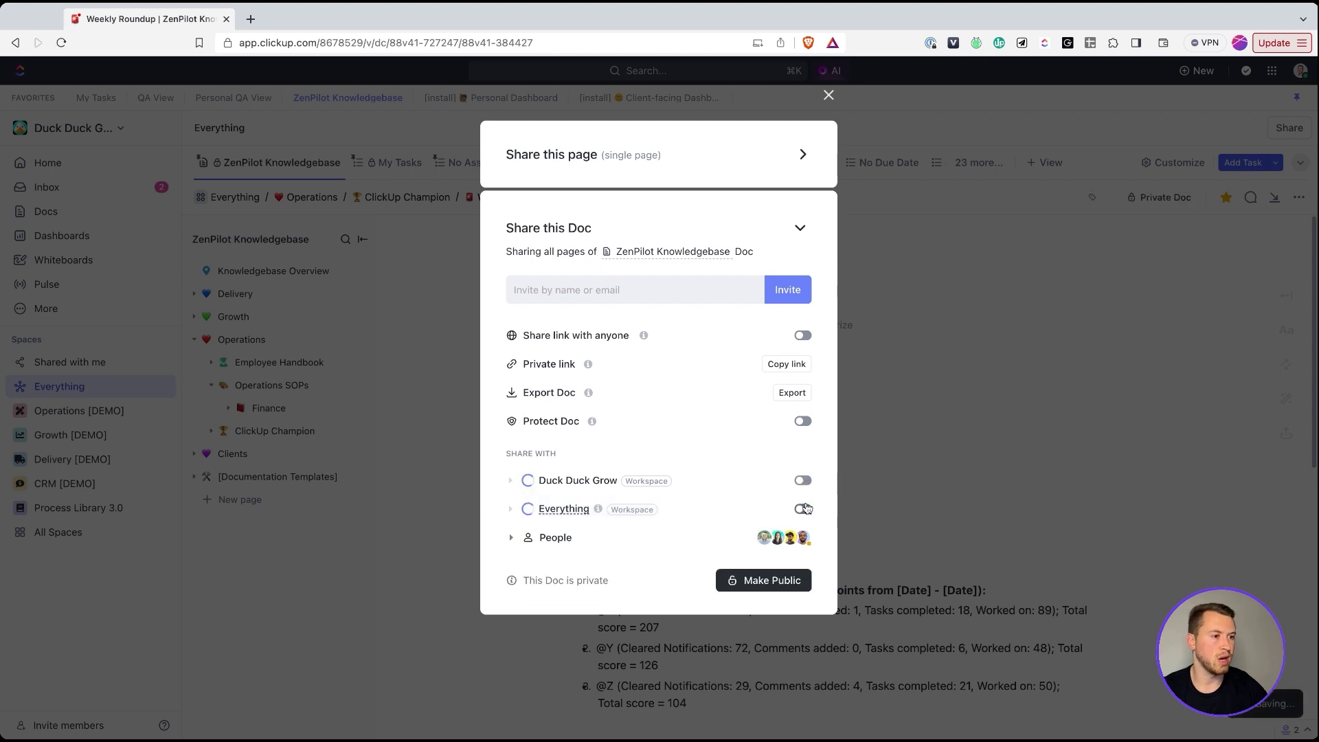
left_click(511, 537)
scroll(653, 512, "down", 2)
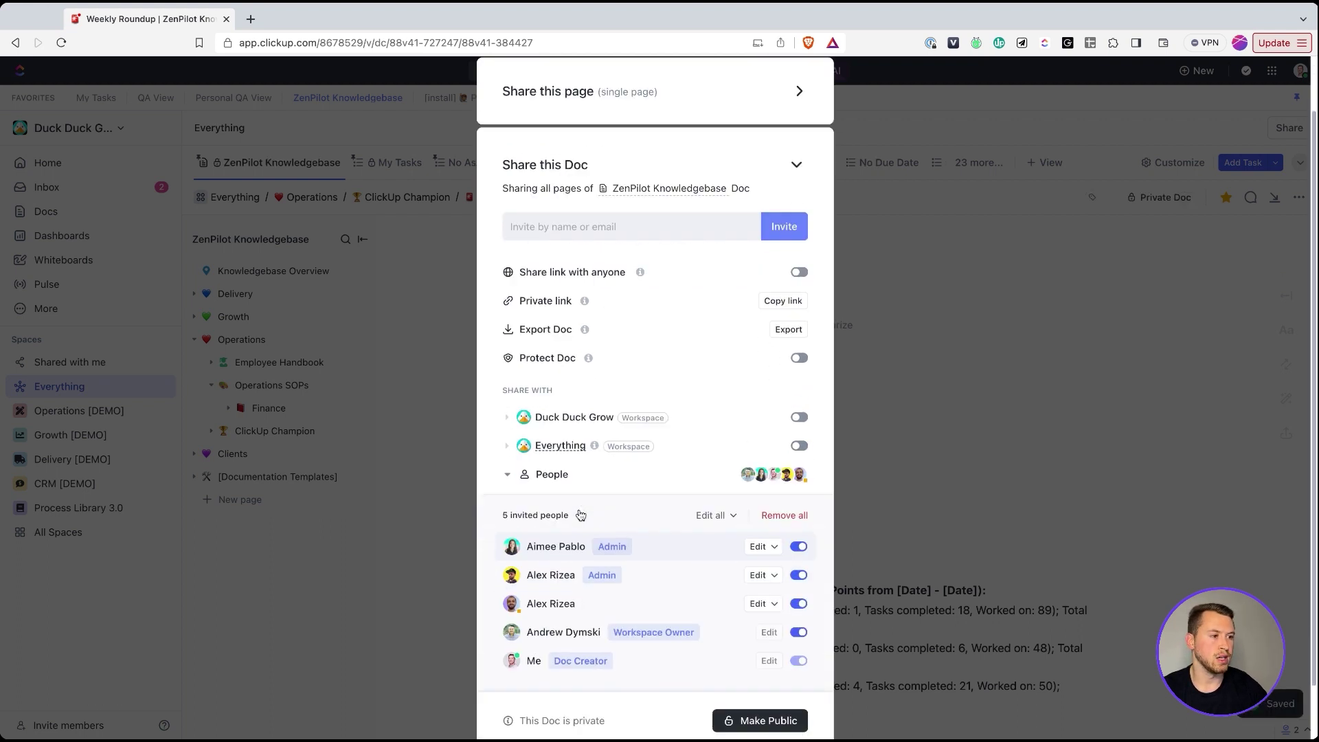
scroll(683, 520, "up", 3)
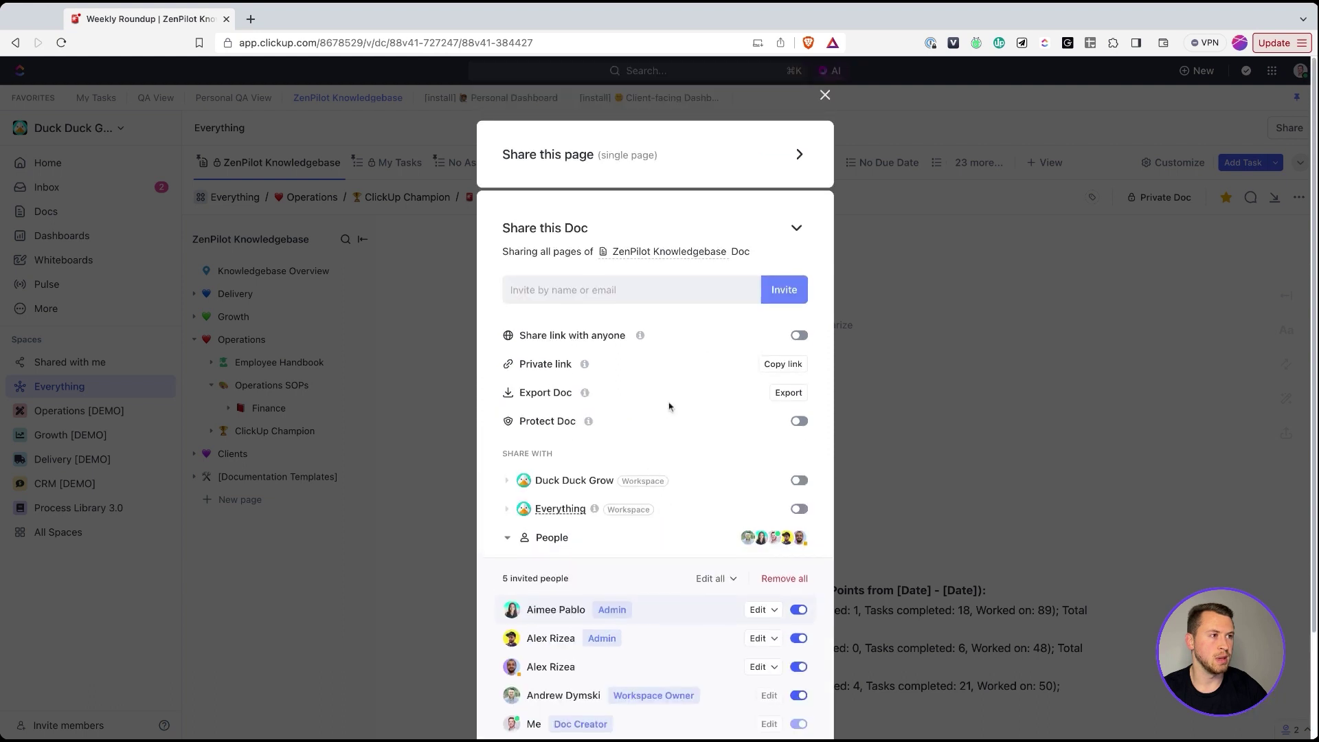
Share the private knowledgebase Doc with three more individual workspace members and close the sharing settings
left_click(795, 227)
left_click(622, 415)
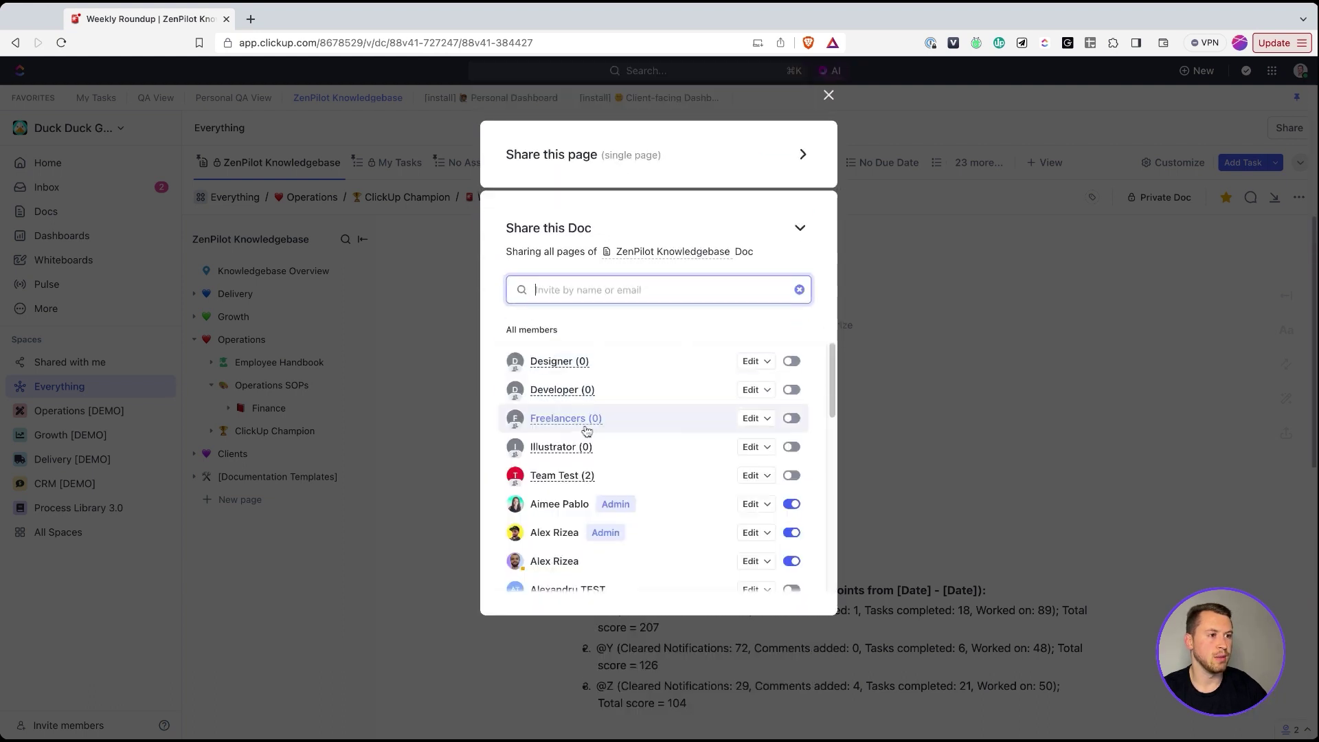
scroll(680, 426, "down", 3)
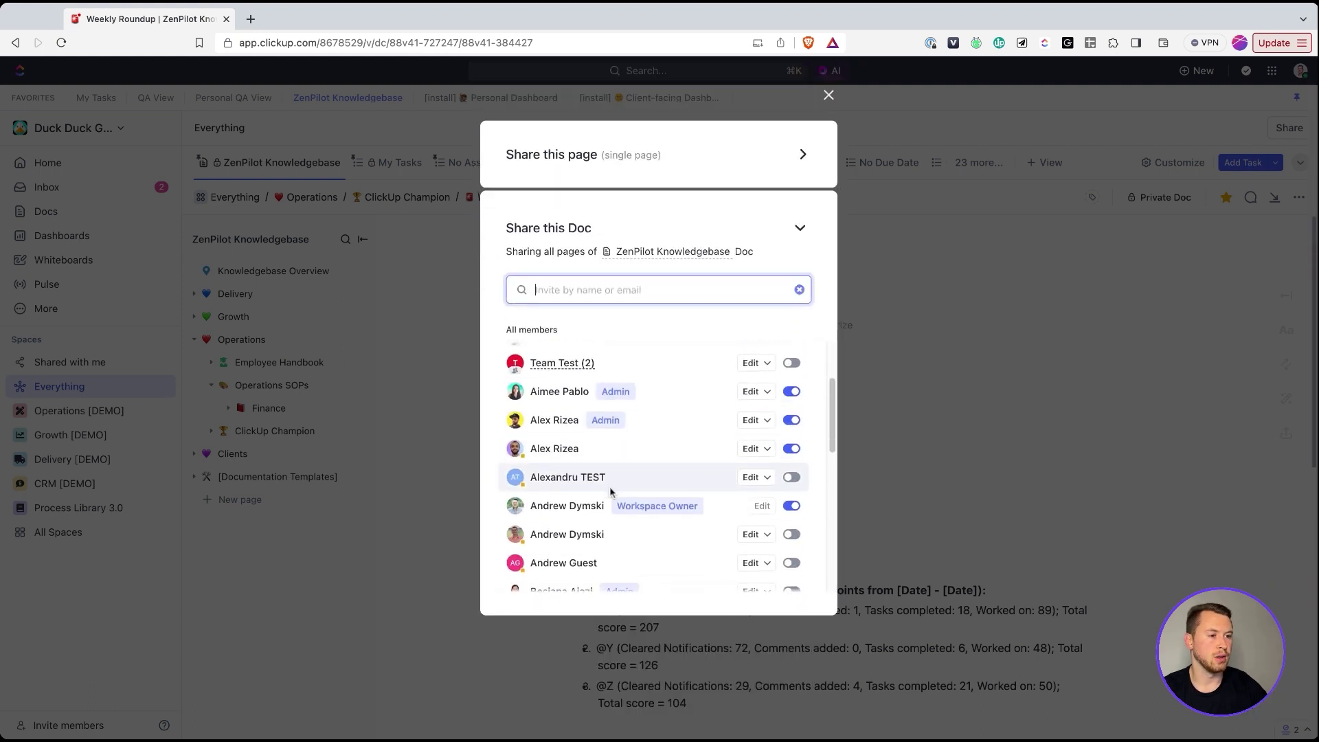
scroll(618, 489, "down", 2)
scroll(756, 543, "down", 1)
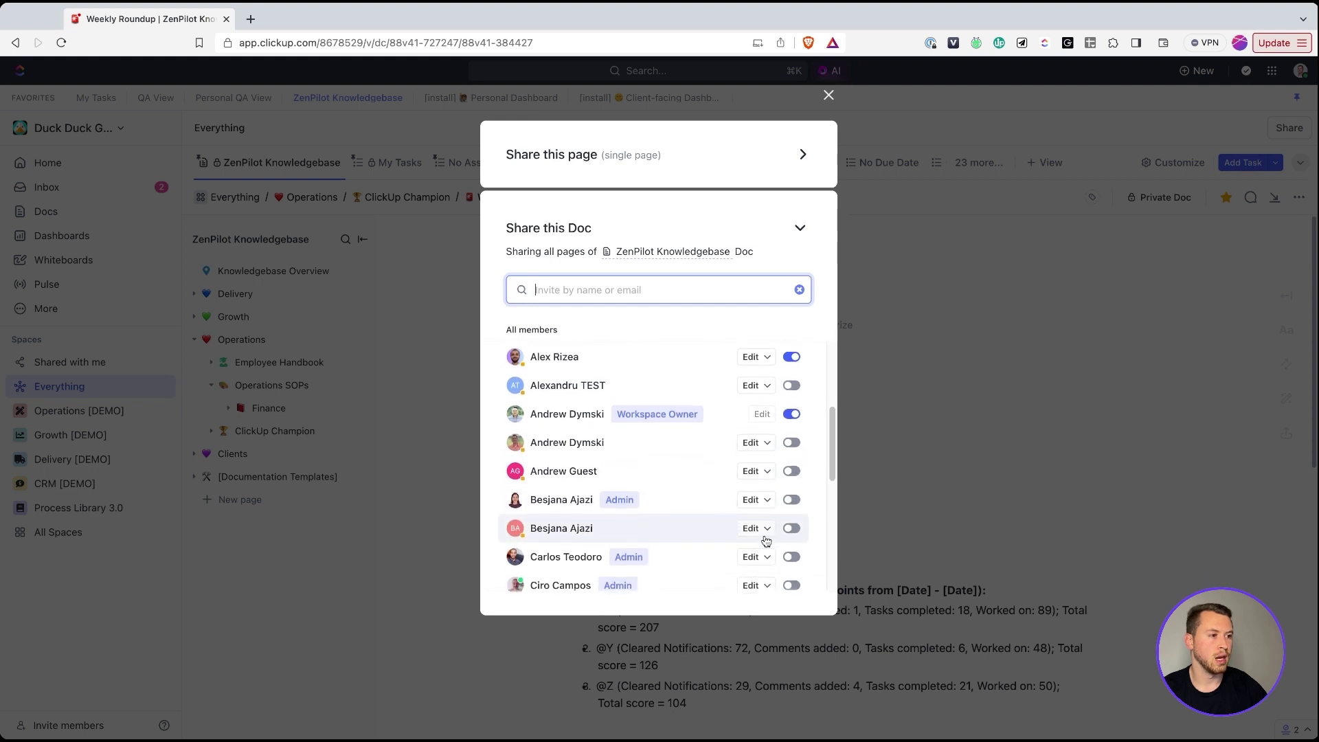
left_click(791, 556)
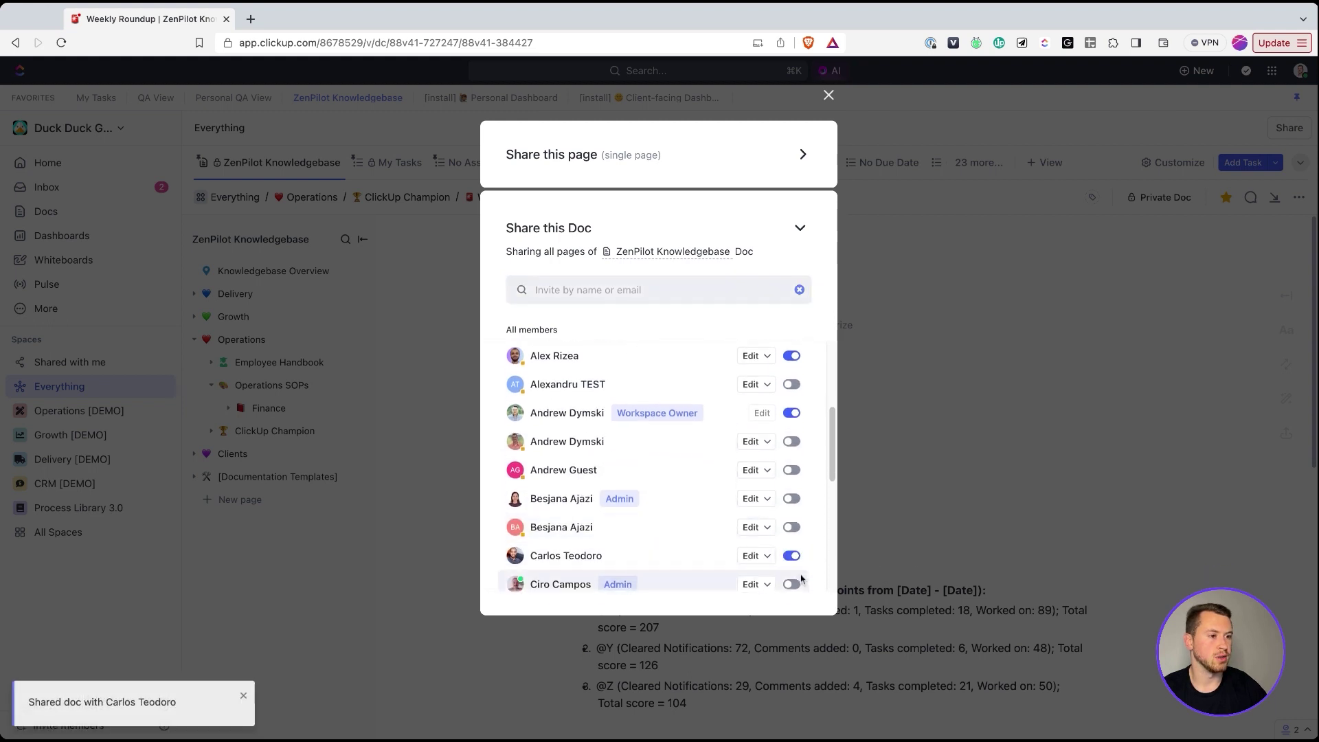
left_click(792, 584)
scroll(741, 483, "down", 4)
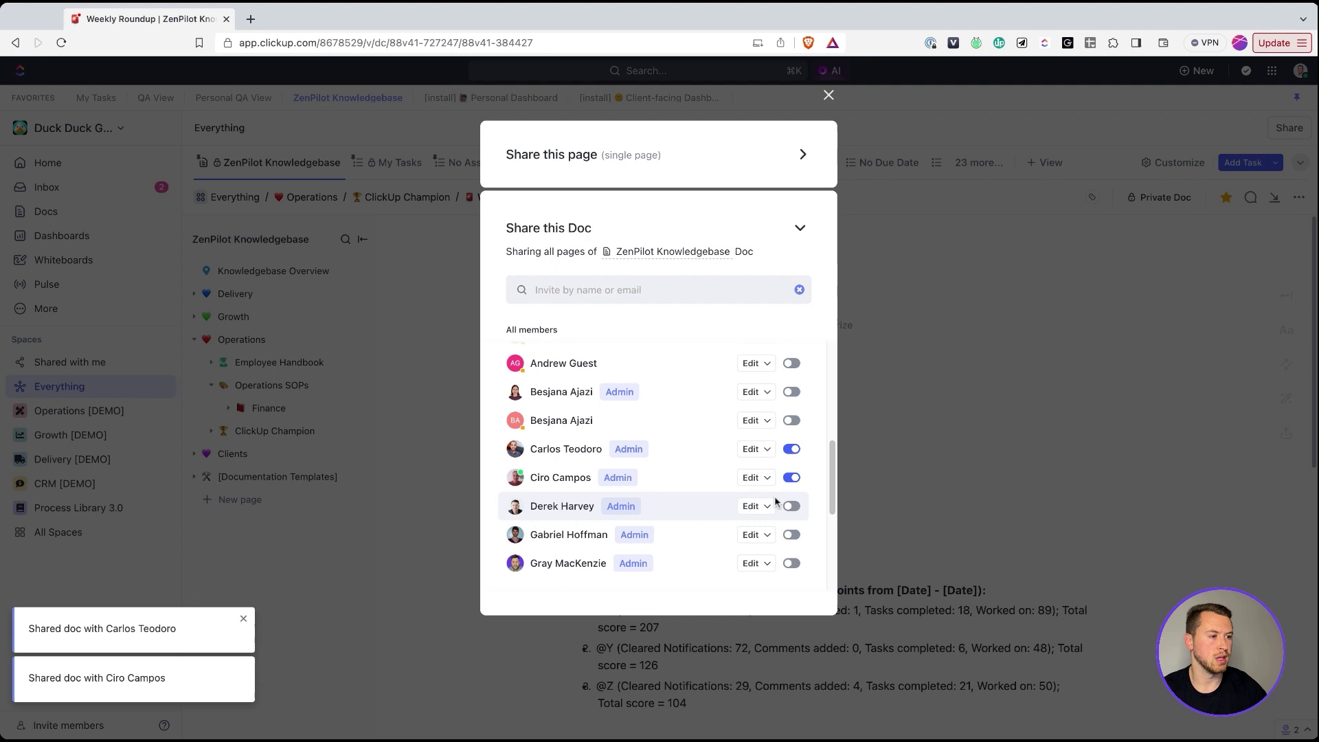
left_click(791, 534)
scroll(745, 456, "down", 4)
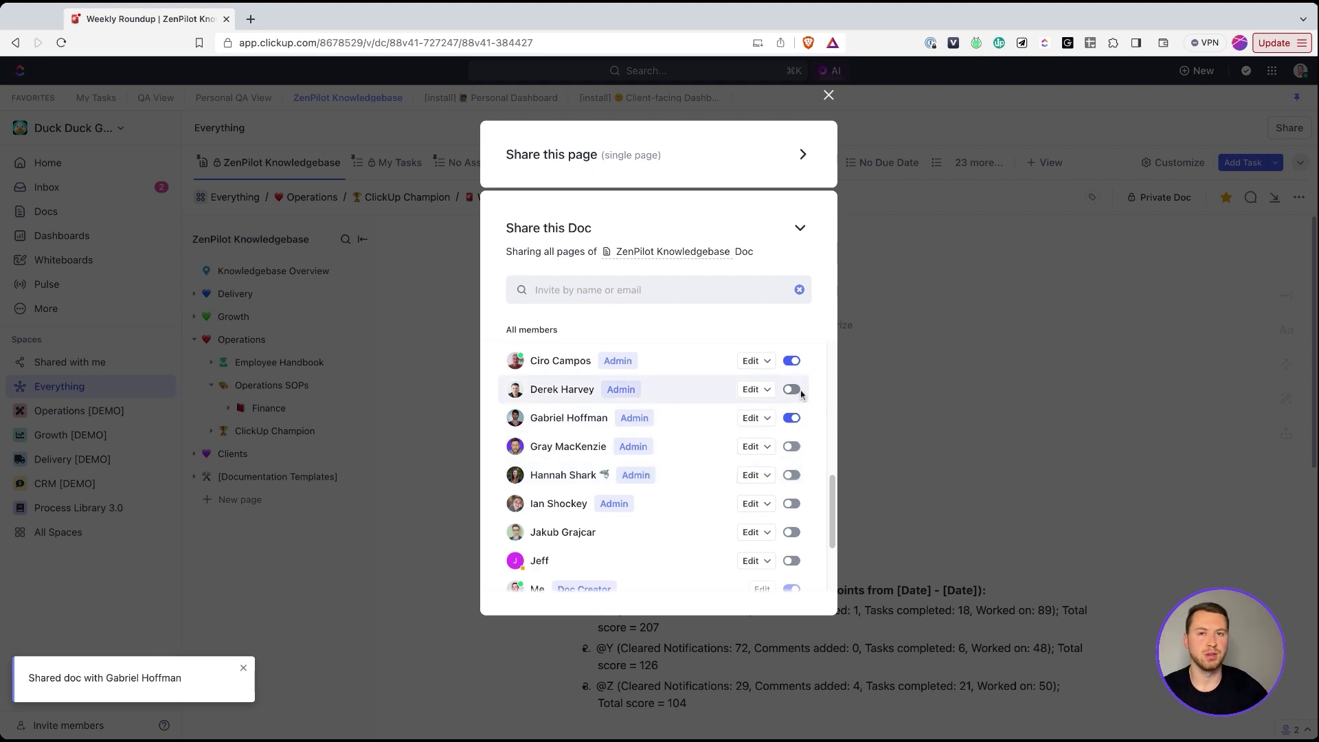
left_click(829, 95)
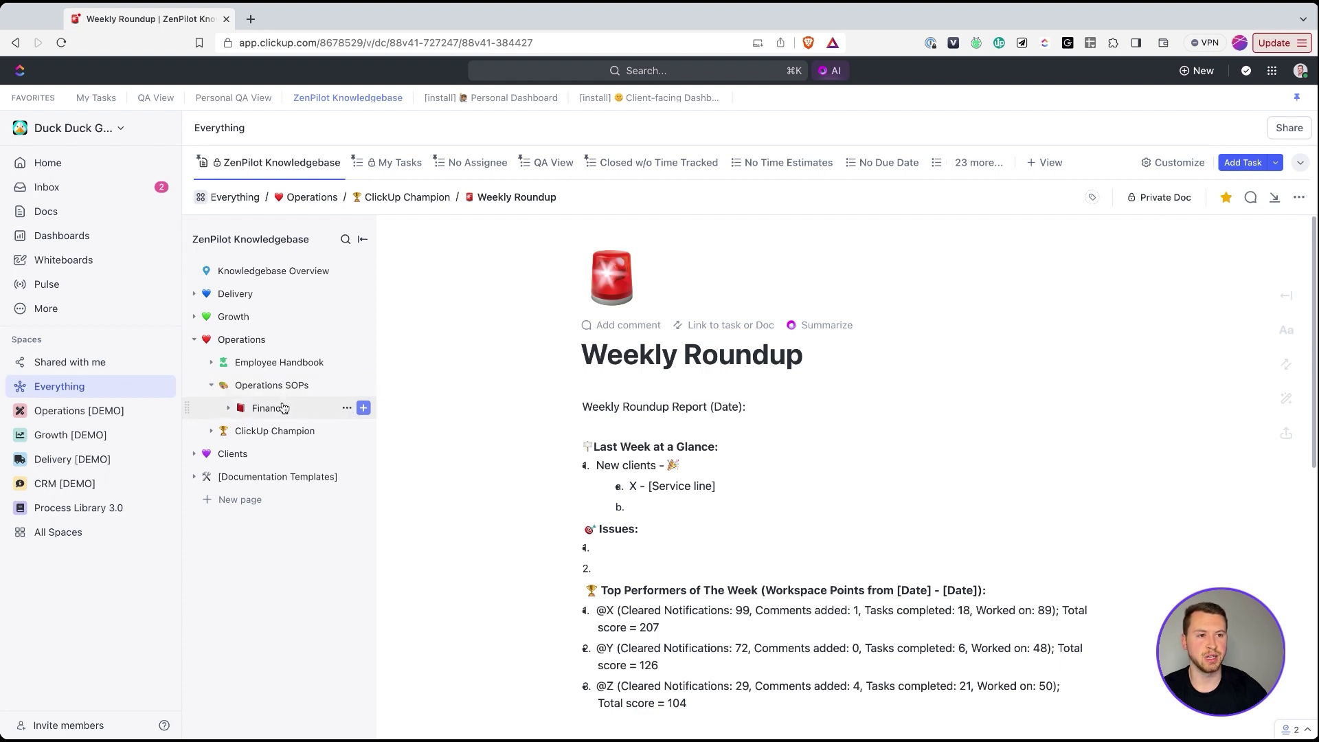
Add a blank untitled subpage under Operations SOPs and return to the Finance page
left_click(363, 385)
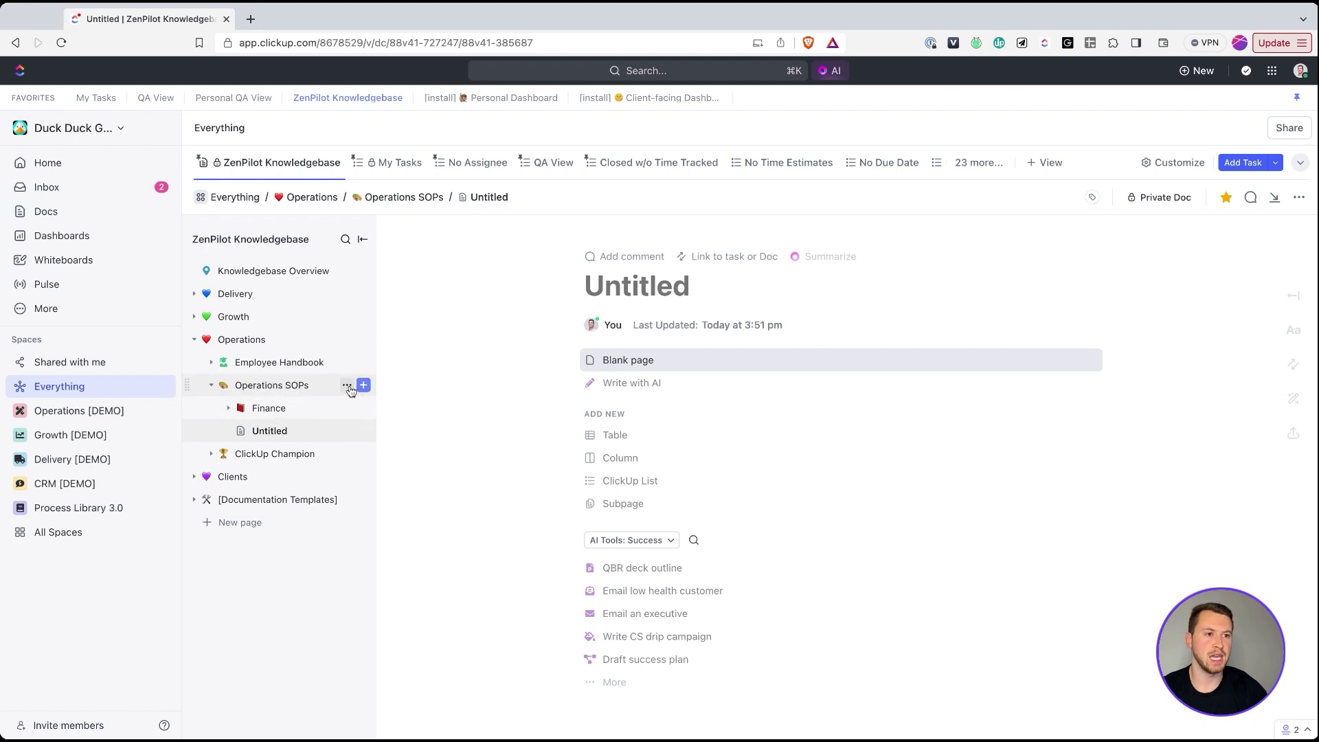
left_click(233, 409)
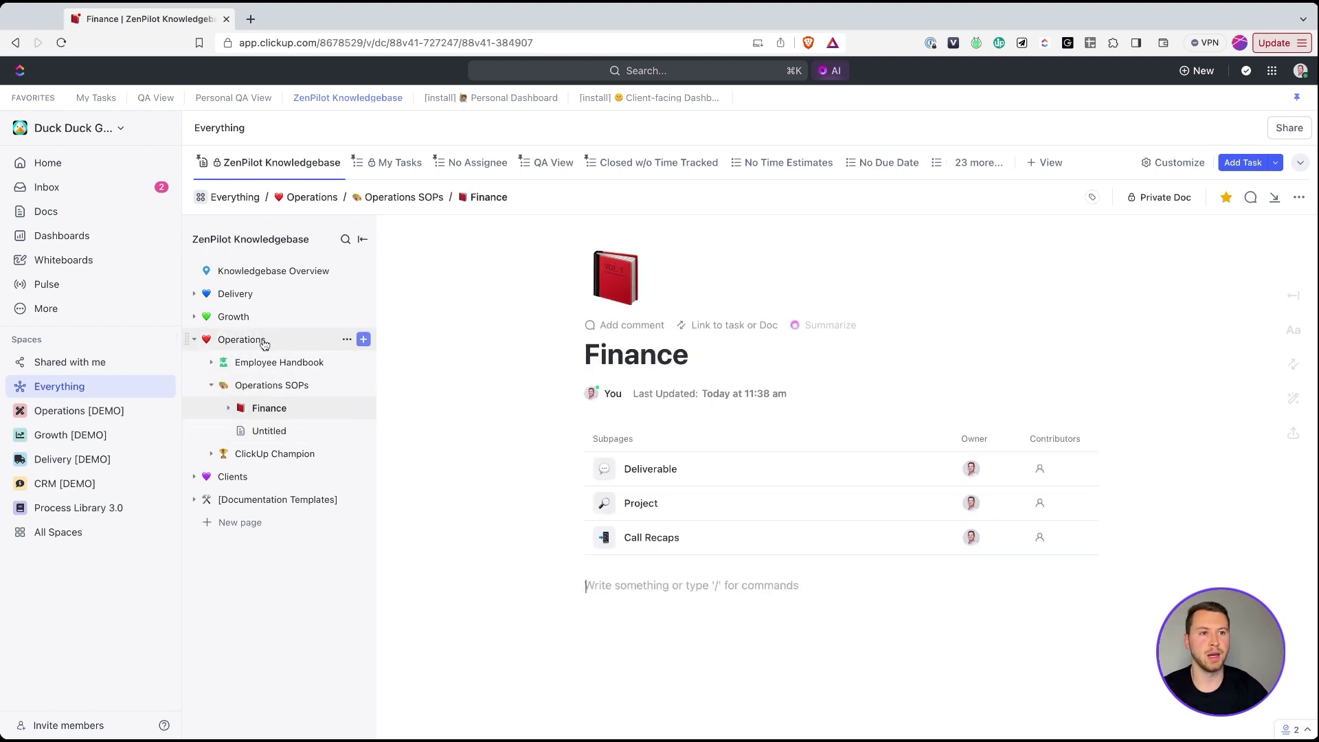
Review the page options available for Operations and collapse that section of the knowledgebase
left_click(347, 341)
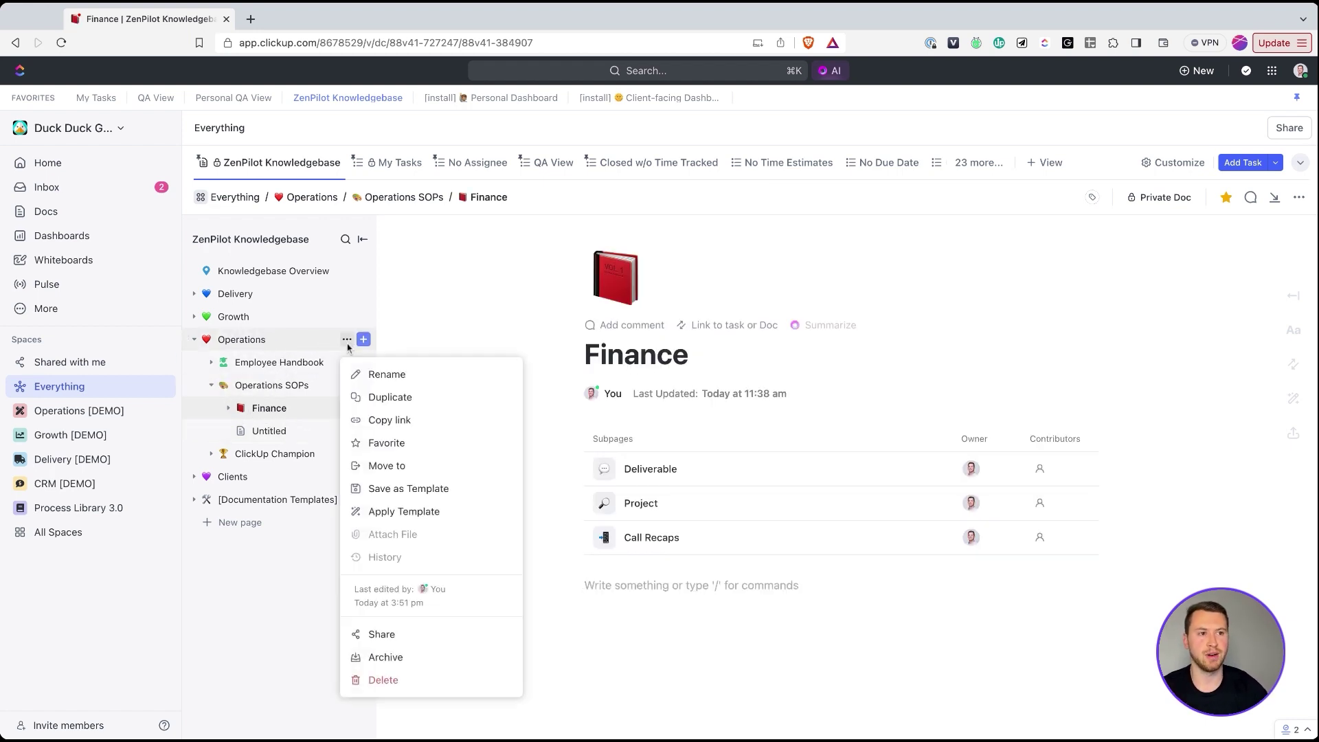
left_click(264, 363)
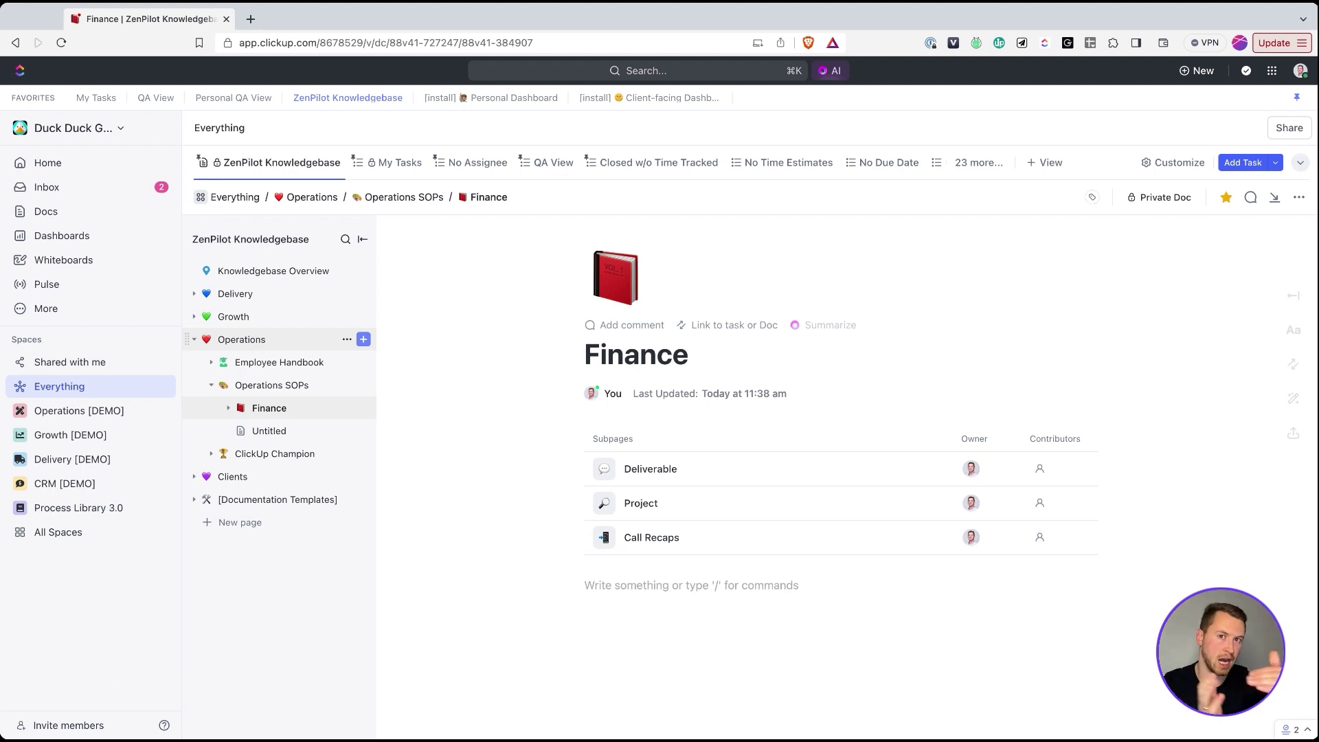
left_click(196, 340)
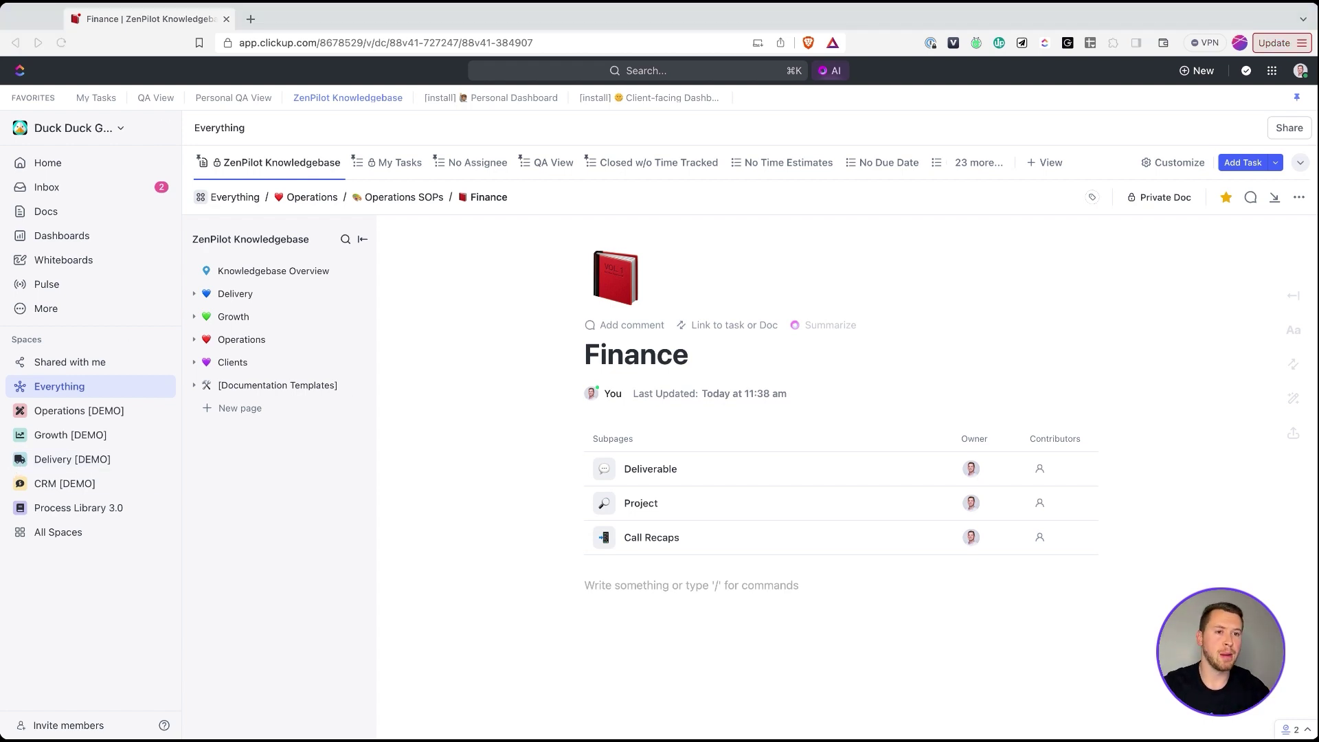
View the Process Development list in the Operations [DEMO] space and show the subtasks of the New SOP document task
left_click(22, 411)
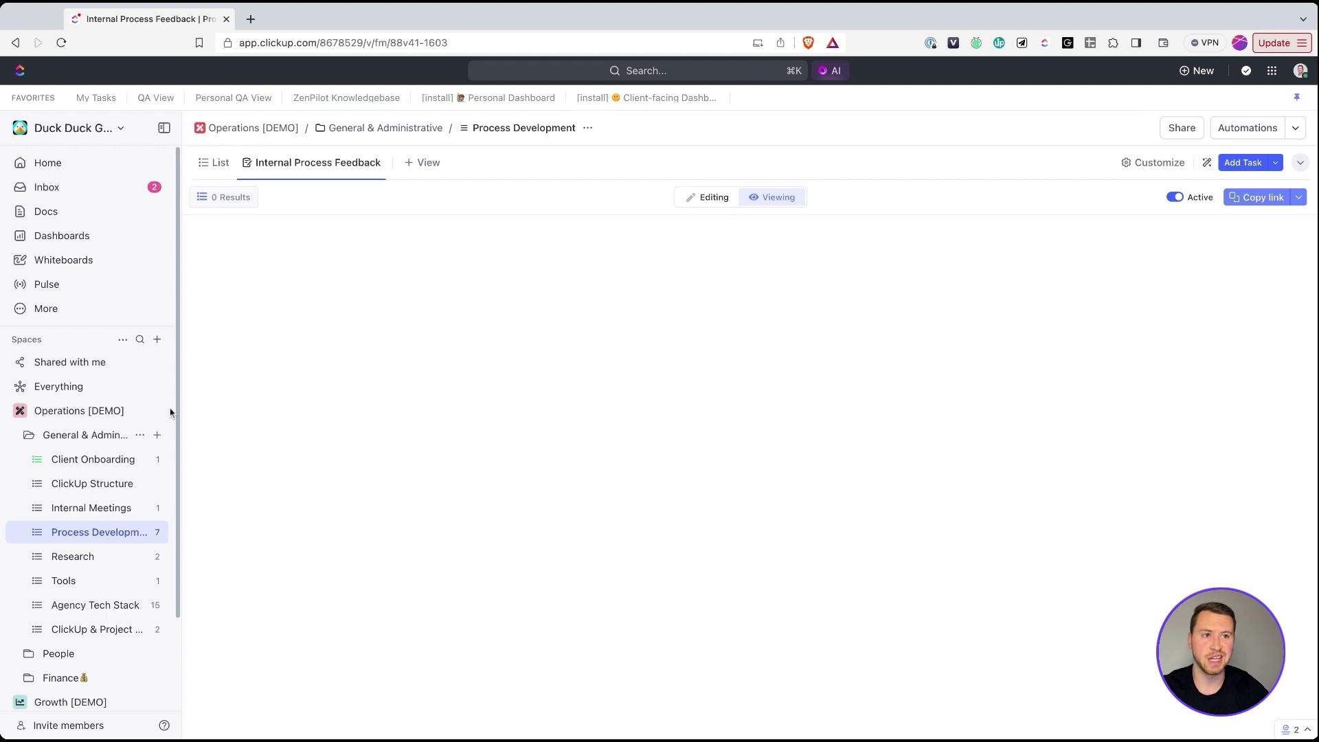
left_click(215, 163)
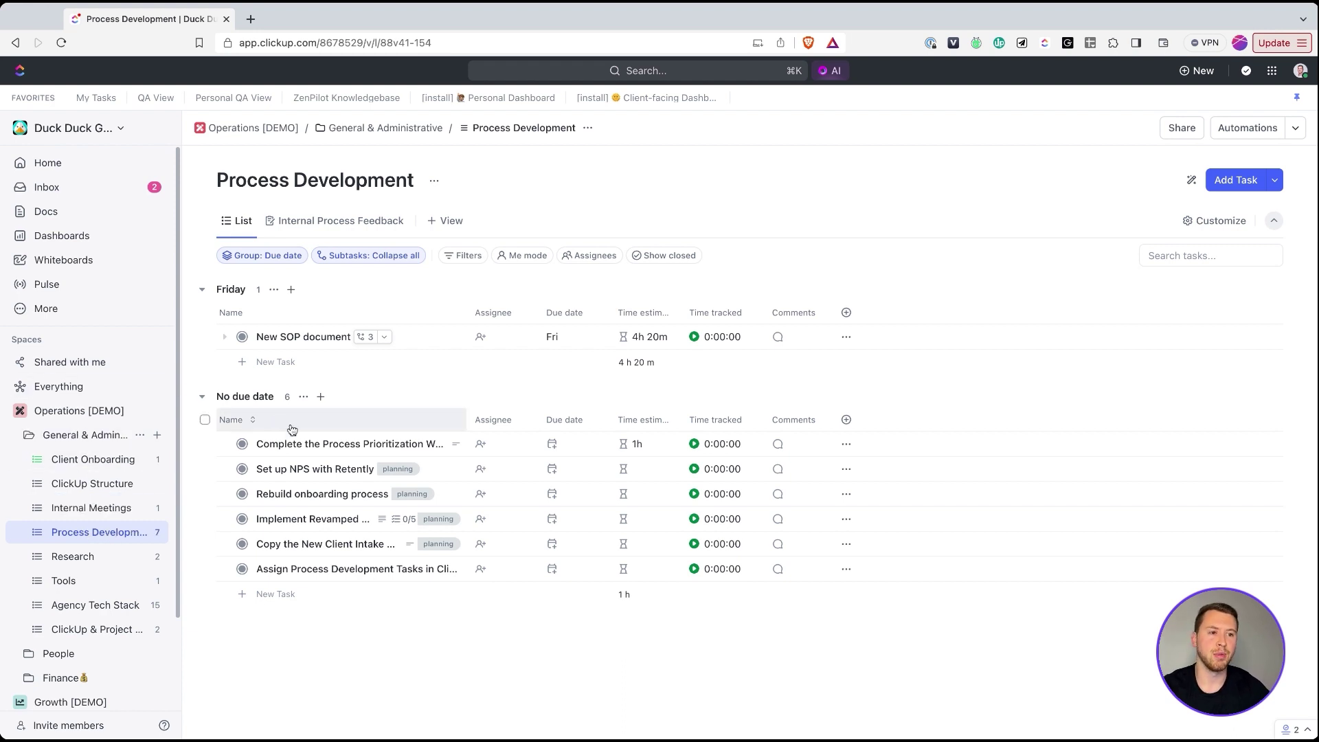
left_click(225, 337)
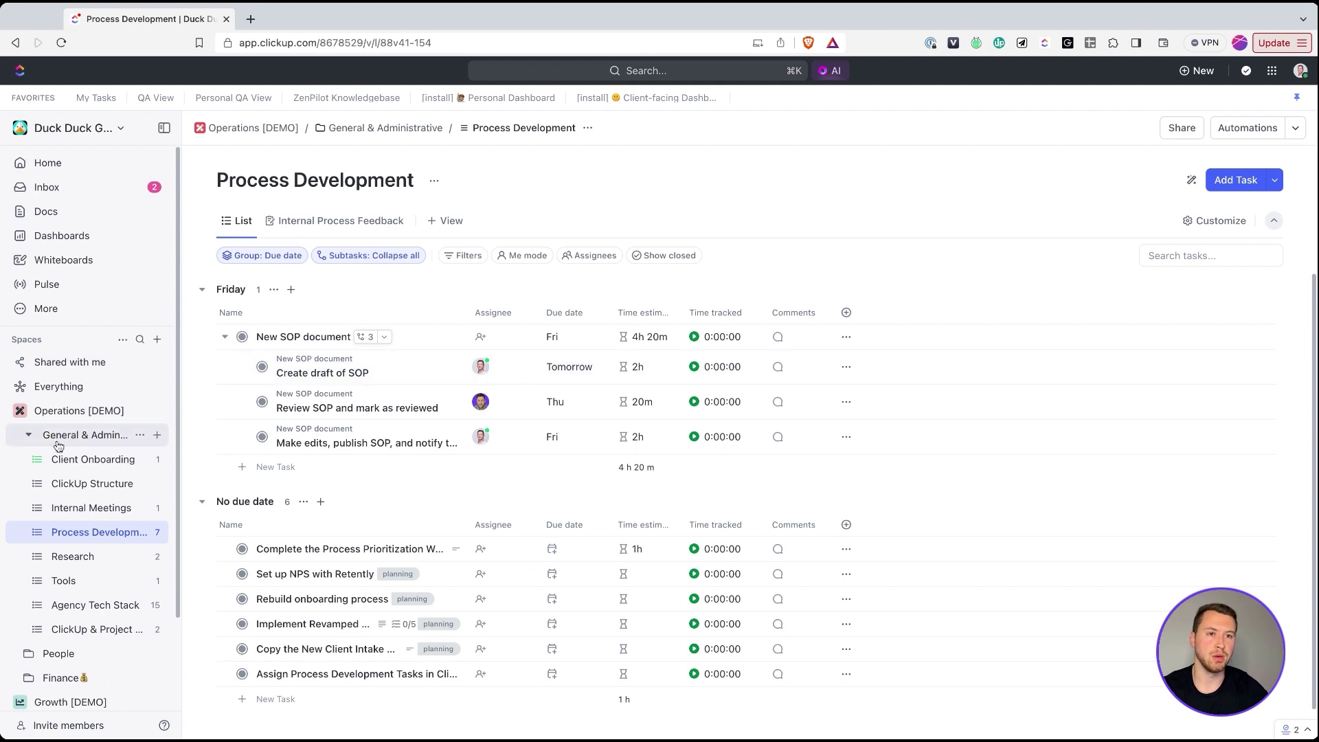
Return to the ZenPilot Knowledgebase, review the Inbound pages' colored status icons under Delivery and collapse the Operations [DEMO] space
left_click(373, 100)
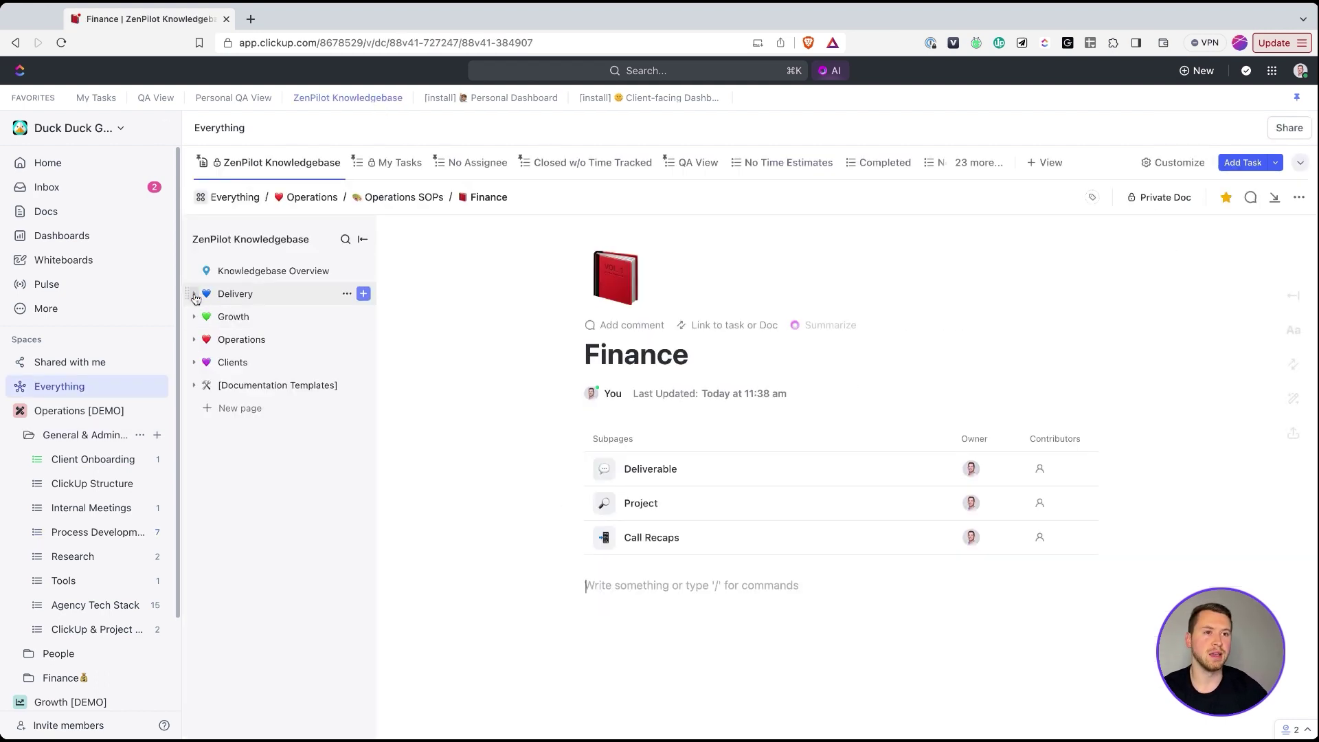
left_click(194, 294)
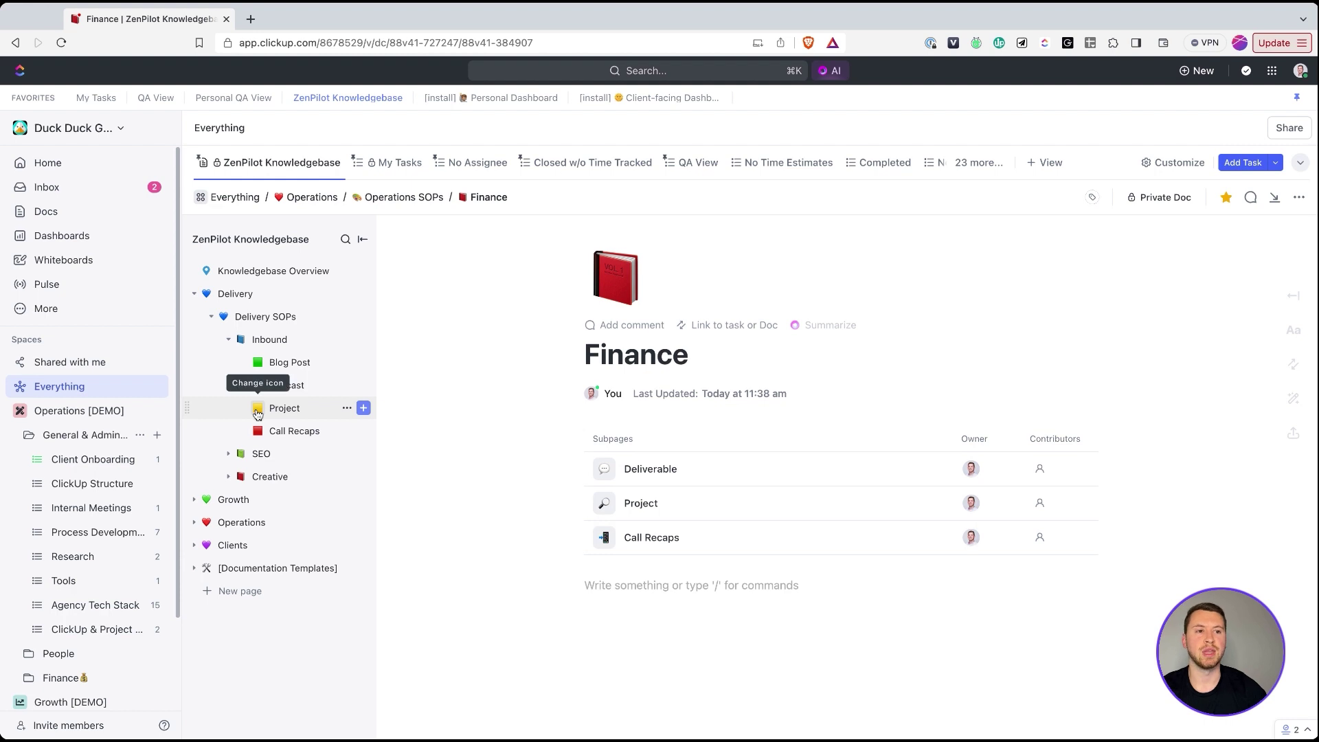
left_click(258, 431)
left_click(257, 431)
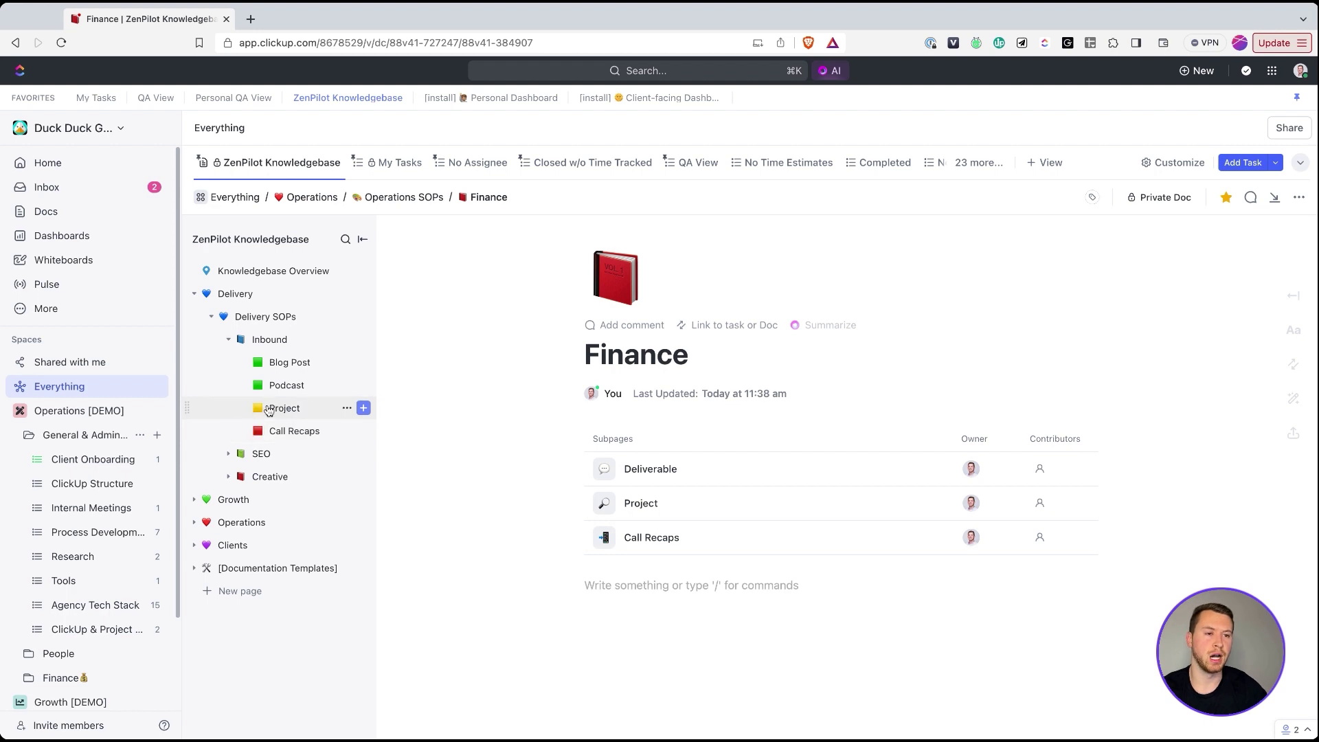
left_click(21, 411)
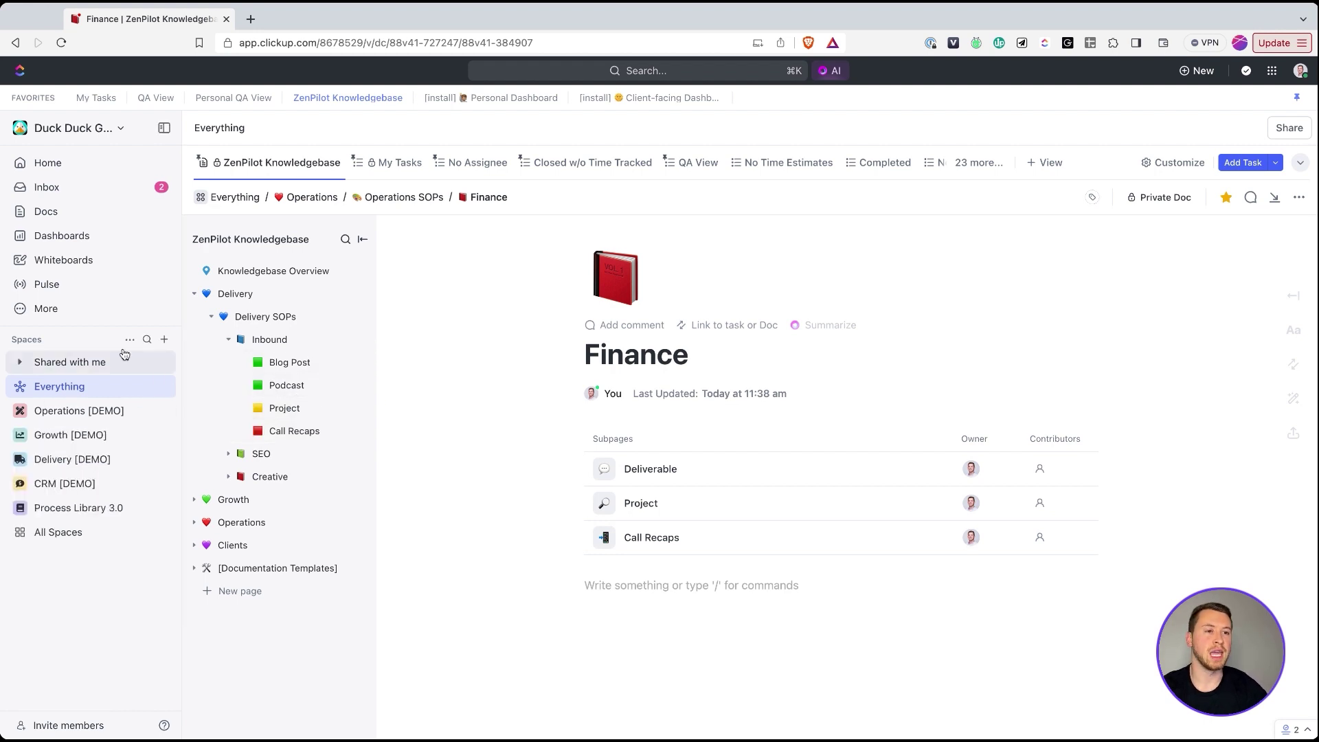
Open the Blog Post page under Inbound and copy its web address
left_click(291, 364)
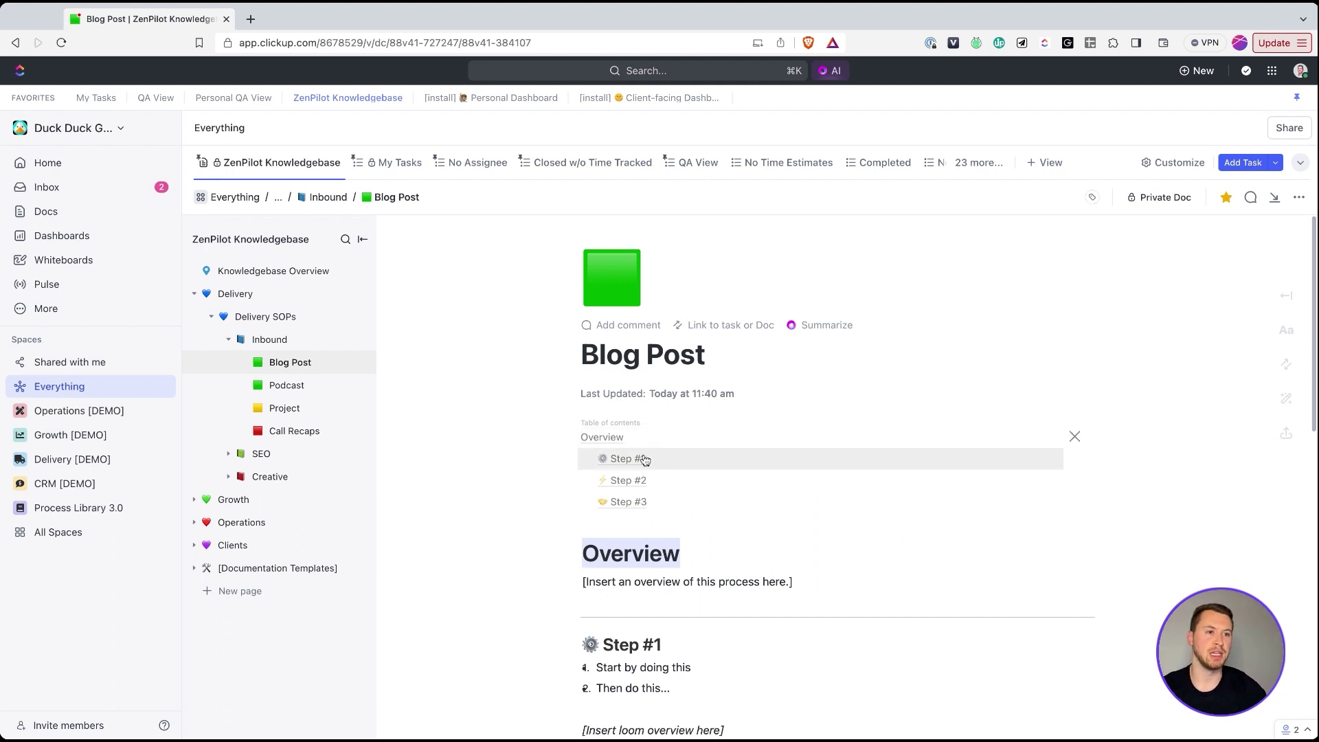
left_click(354, 41)
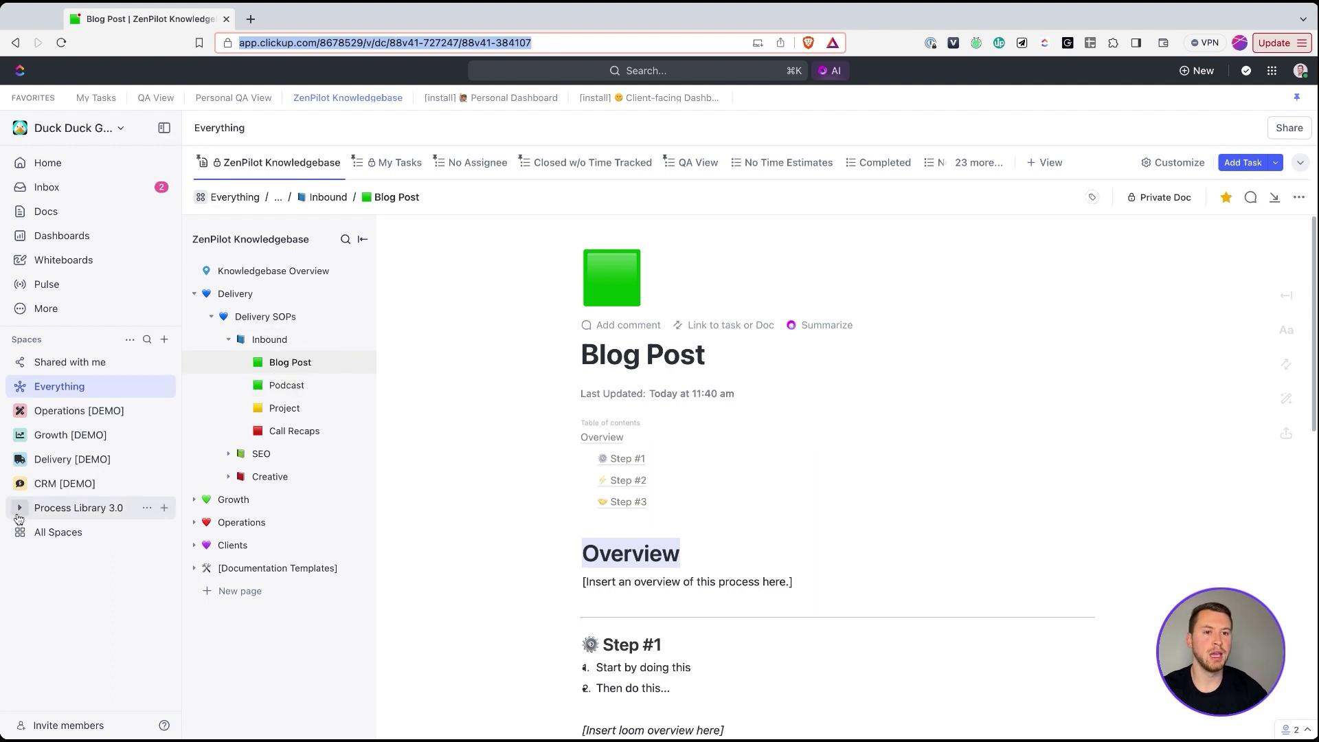
Open the Inbound list in the ZP | Delivery - Task Templates folder of Process Library 3.0
left_click(80, 507)
scroll(80, 507, "down", 5)
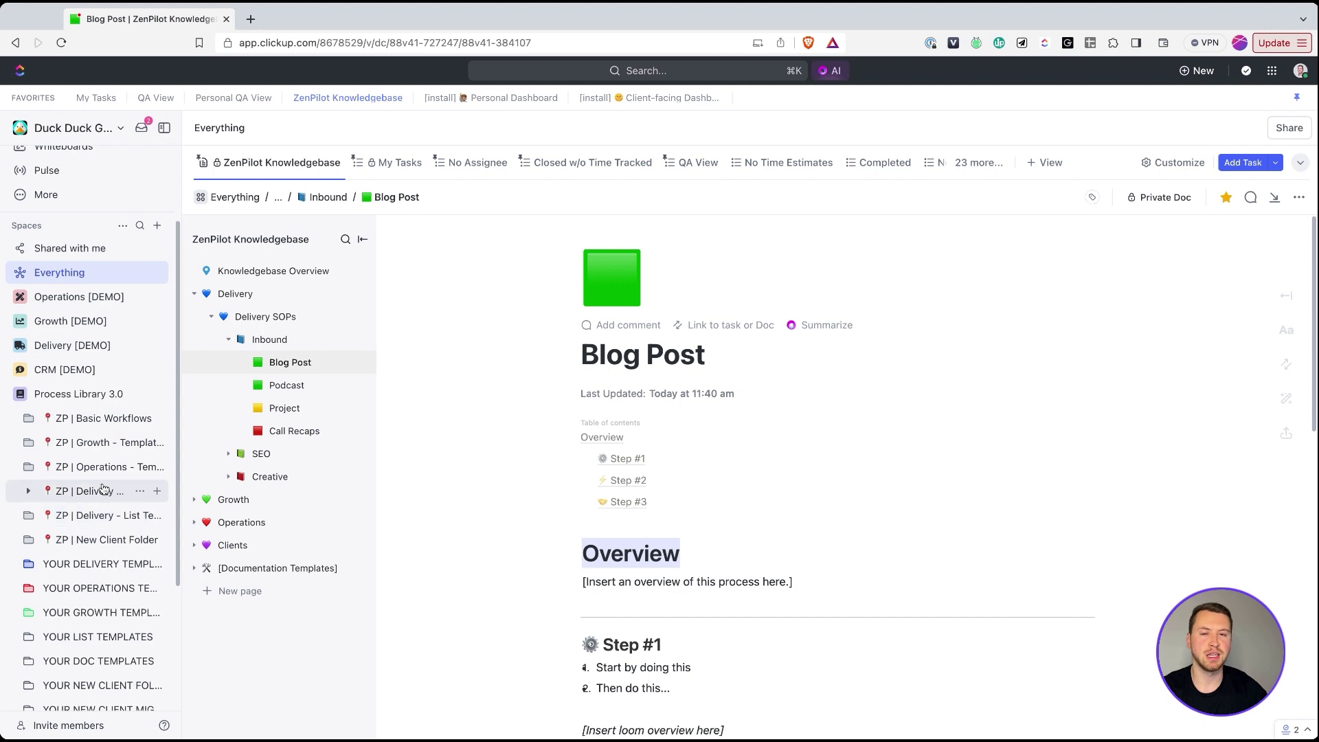
scroll(96, 496, "down", 1)
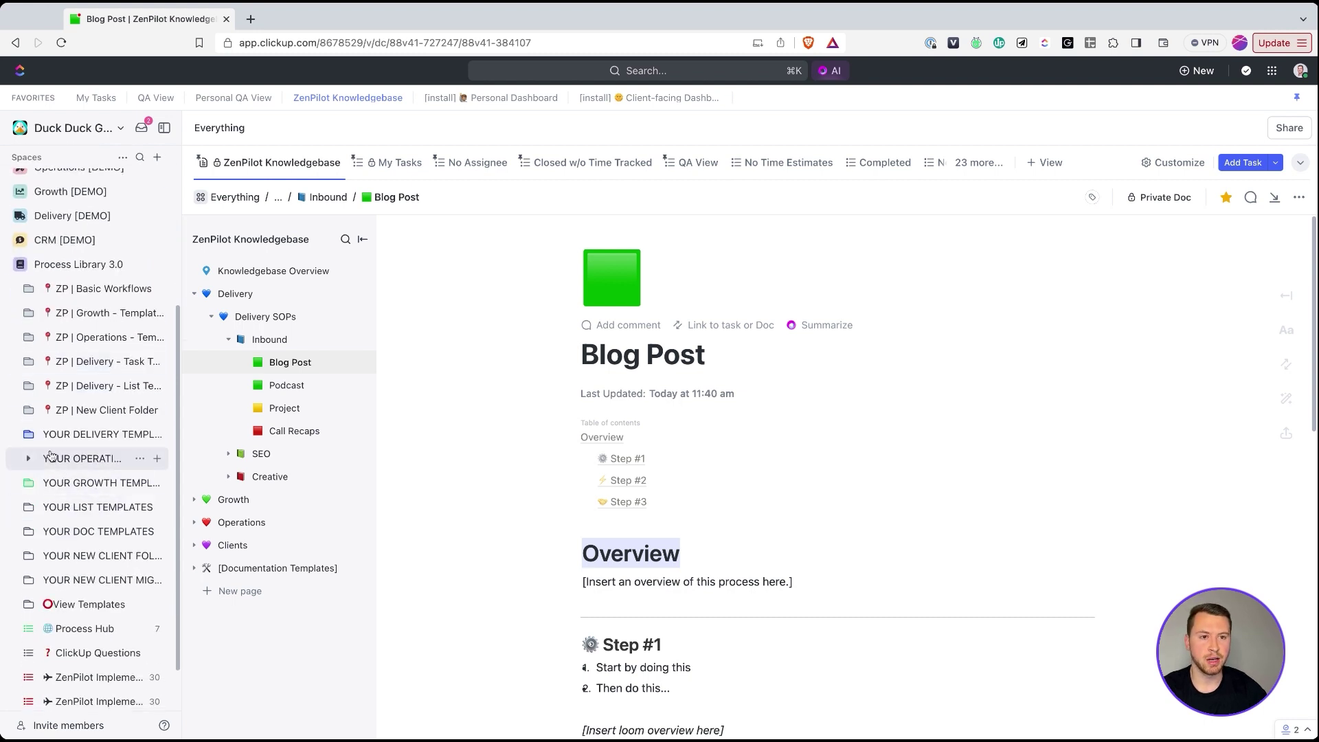
left_click(25, 364)
left_click(105, 558)
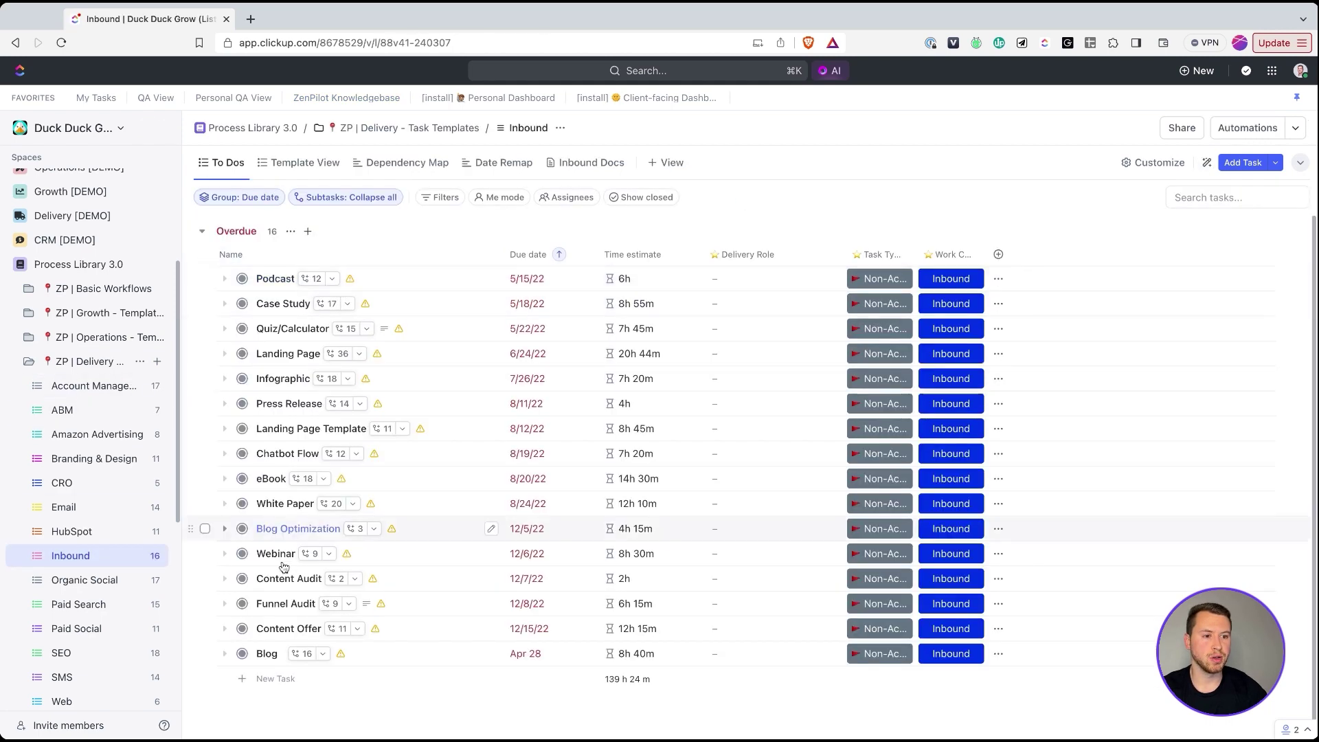
Open Blog's subtask for creating the blog strategy and add the copied Blog Post page link to its description as a bookmark
left_click(225, 654)
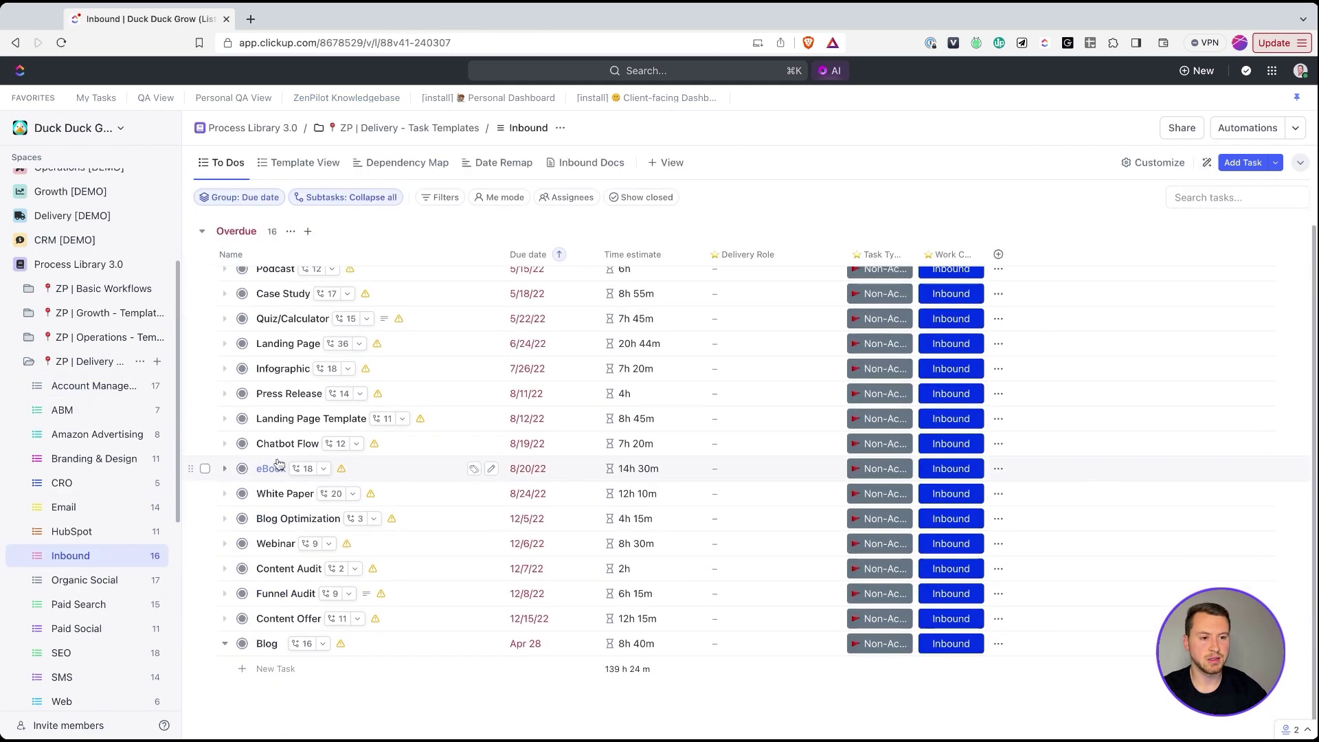
scroll(309, 522, "down", 2)
left_click(358, 600)
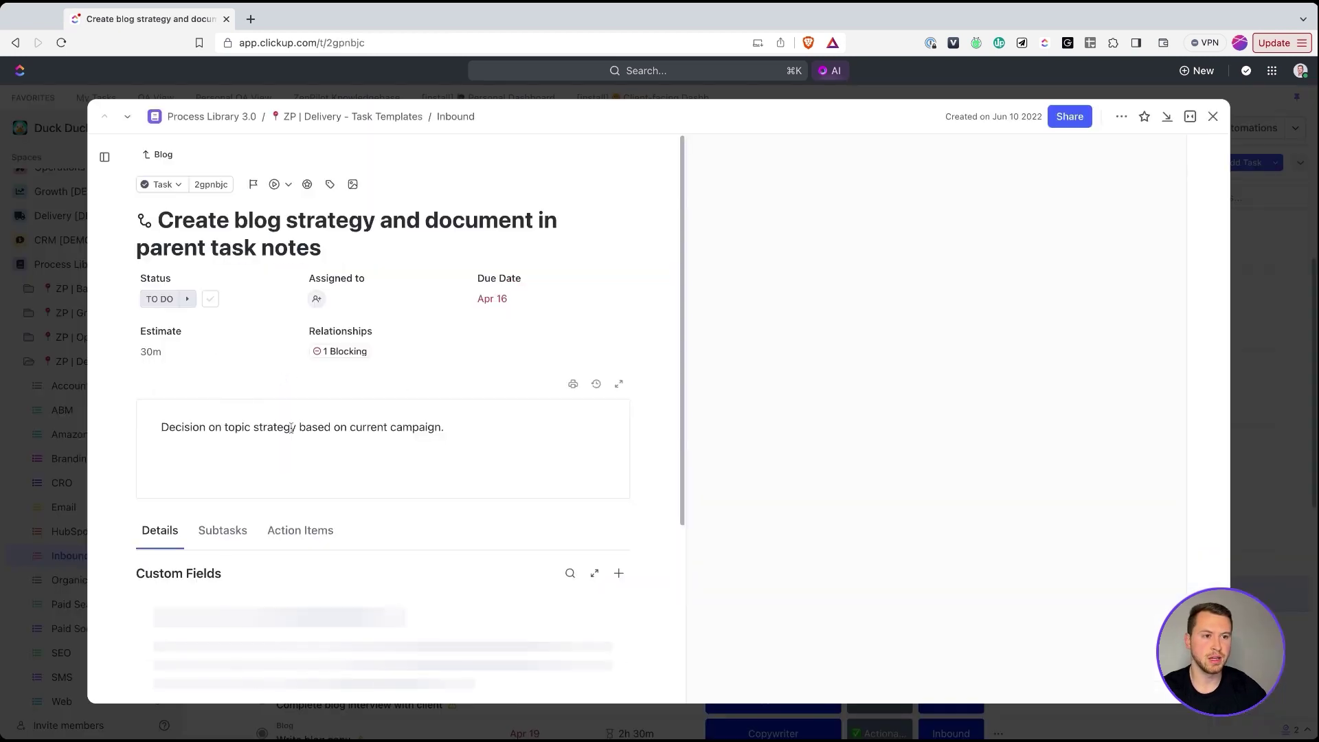
left_click(463, 431)
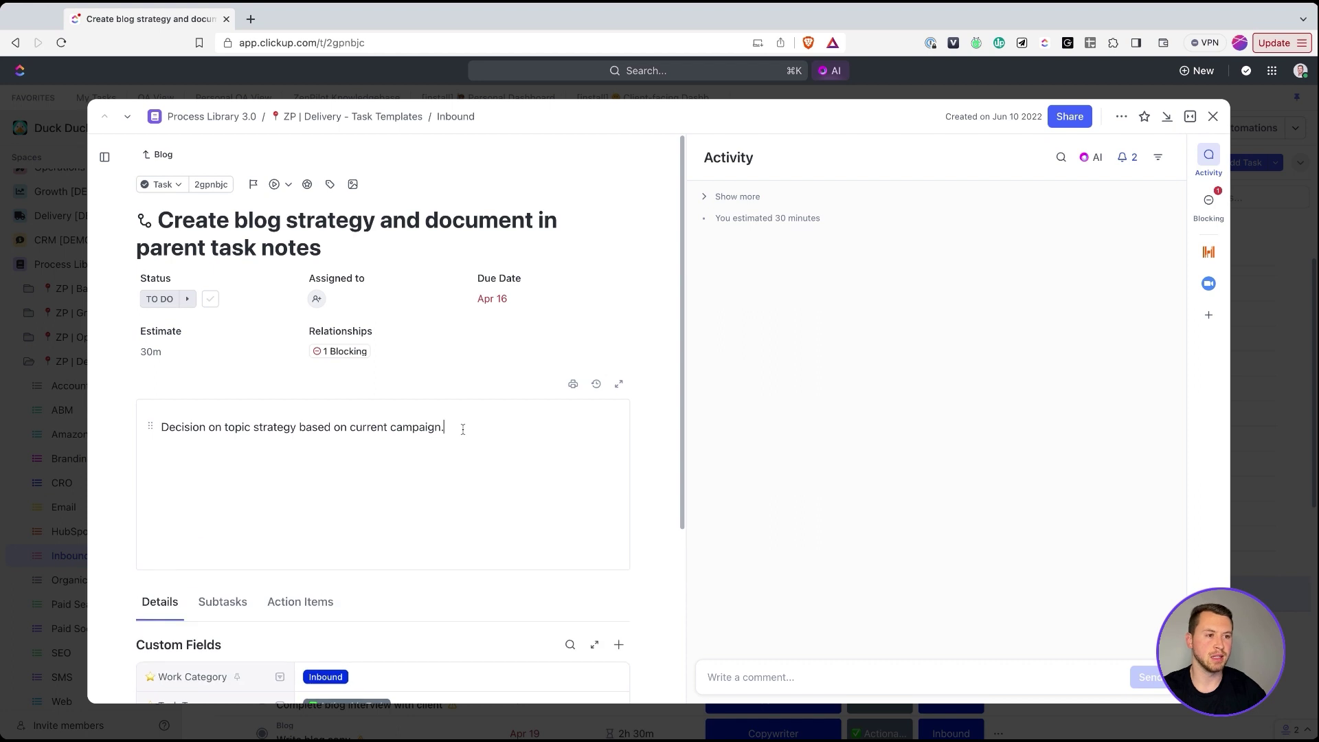
key("Return")
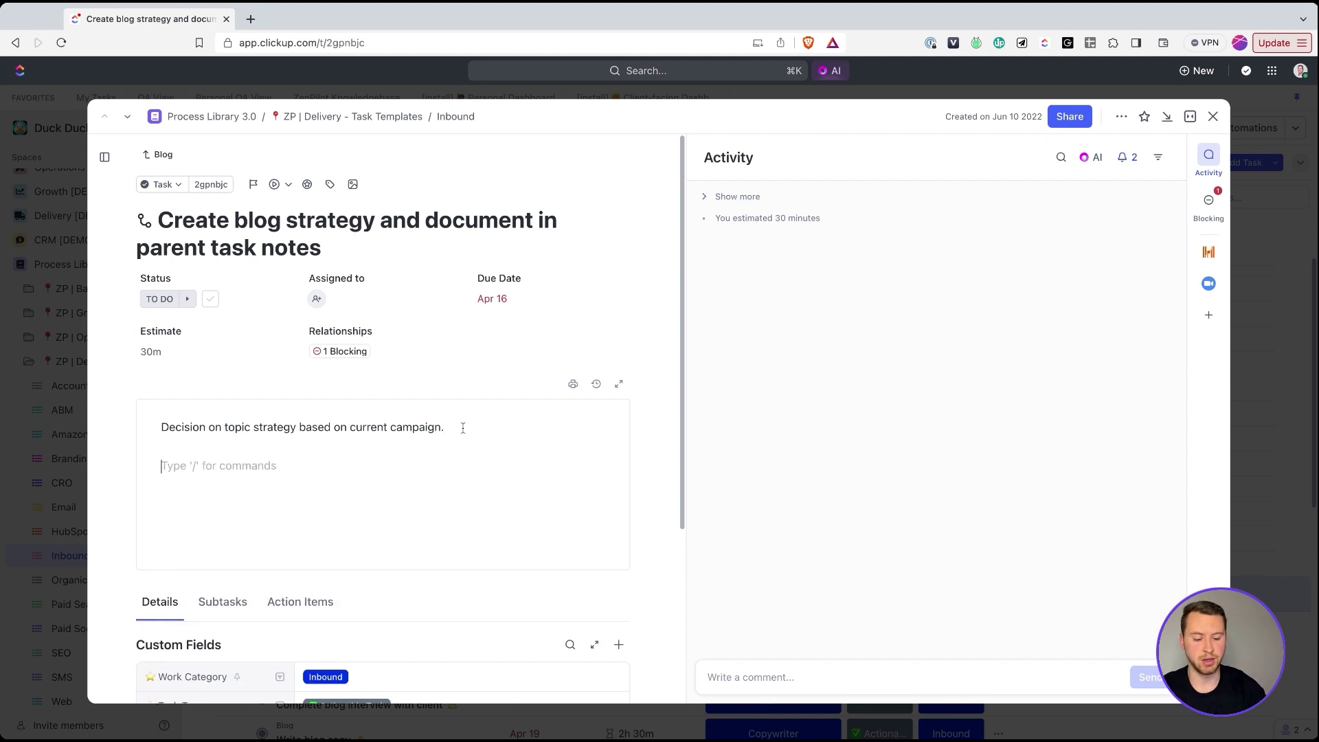
key("super+v")
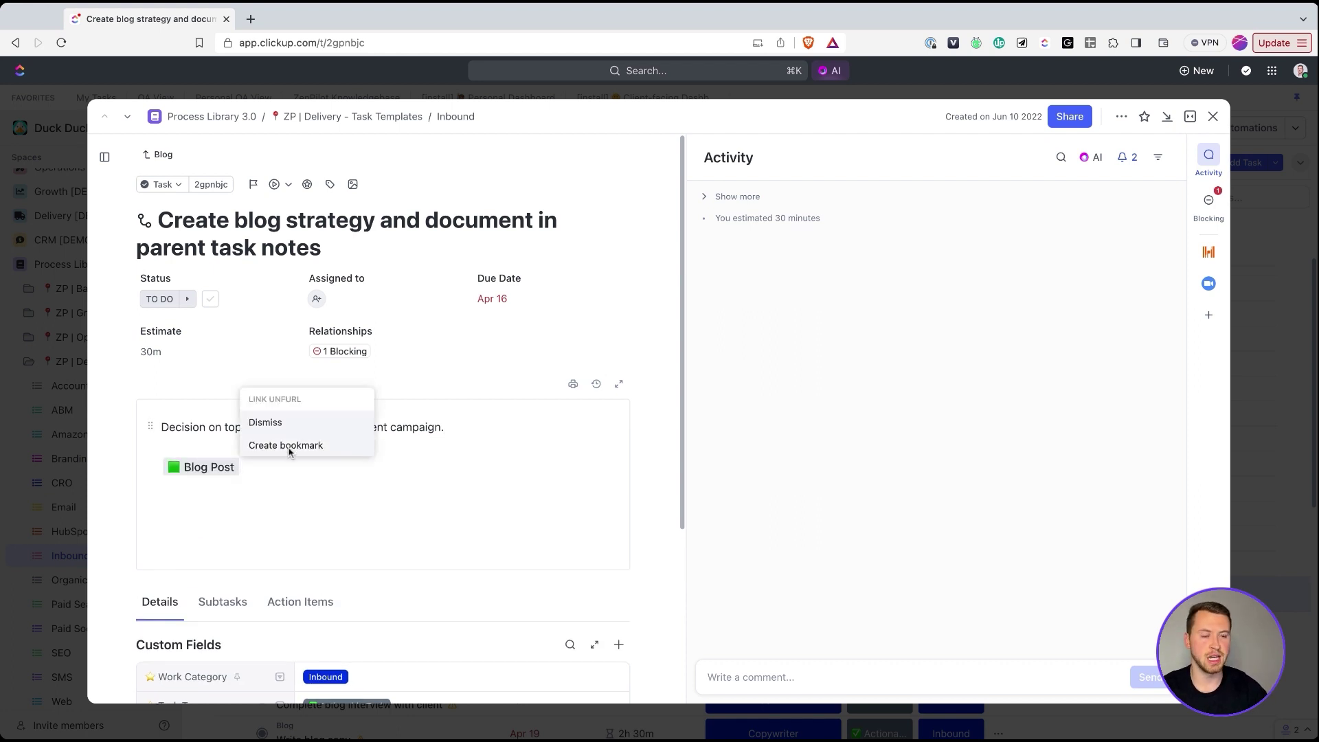
left_click(306, 448)
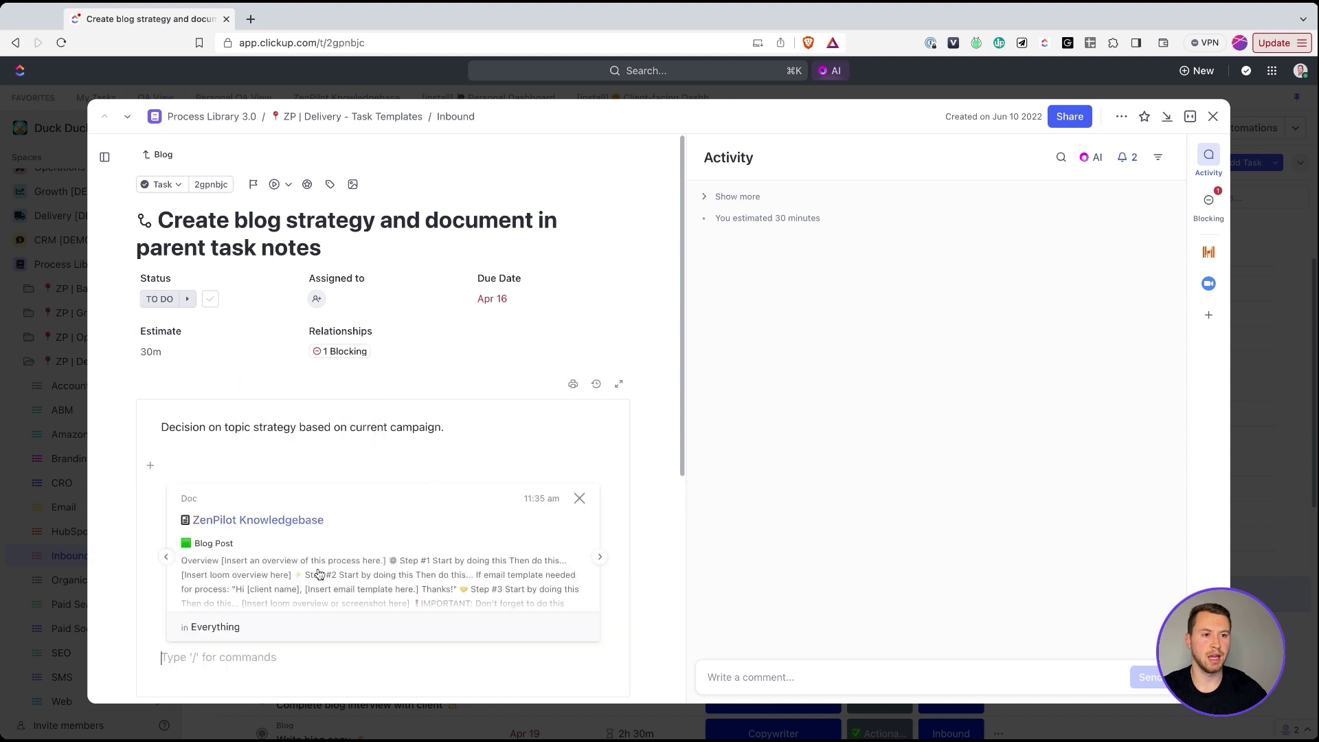
left_click(261, 463)
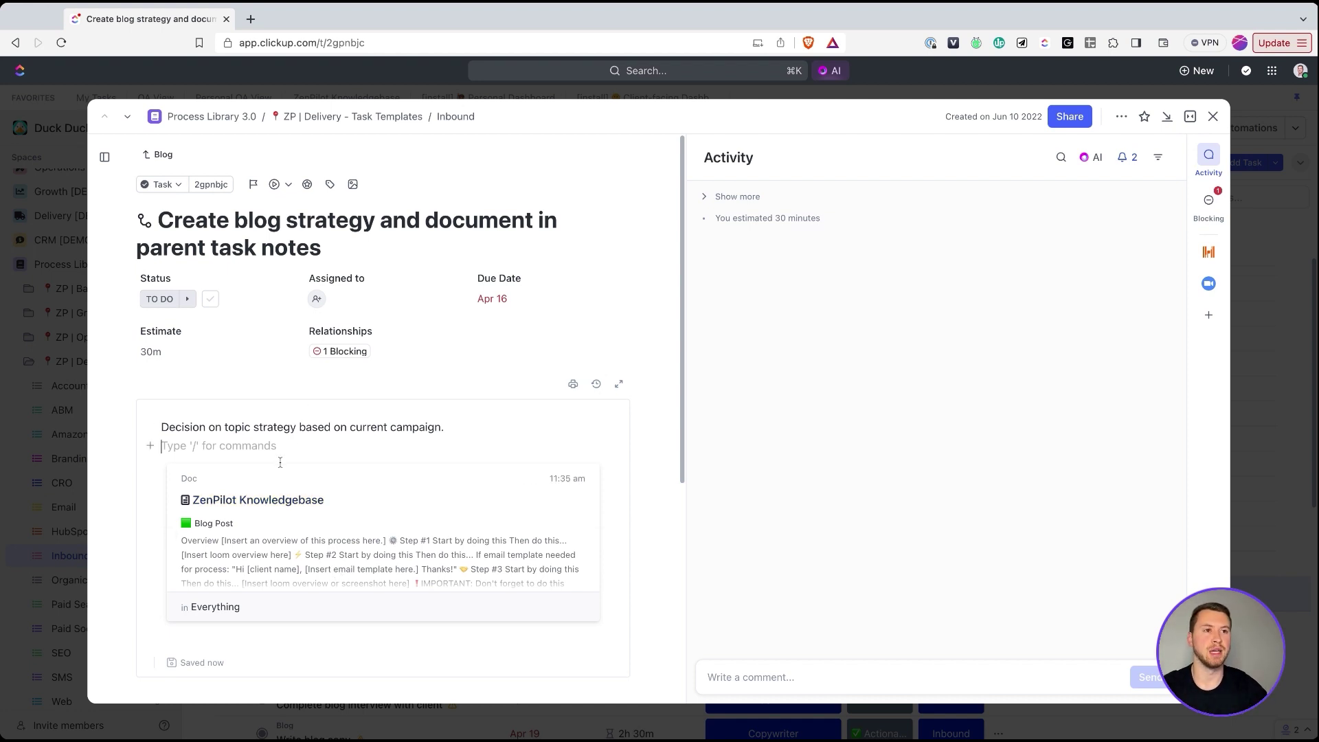
View the Blog Post page through its bookmark card in the subtask, and close both the page and the task
left_click(274, 508)
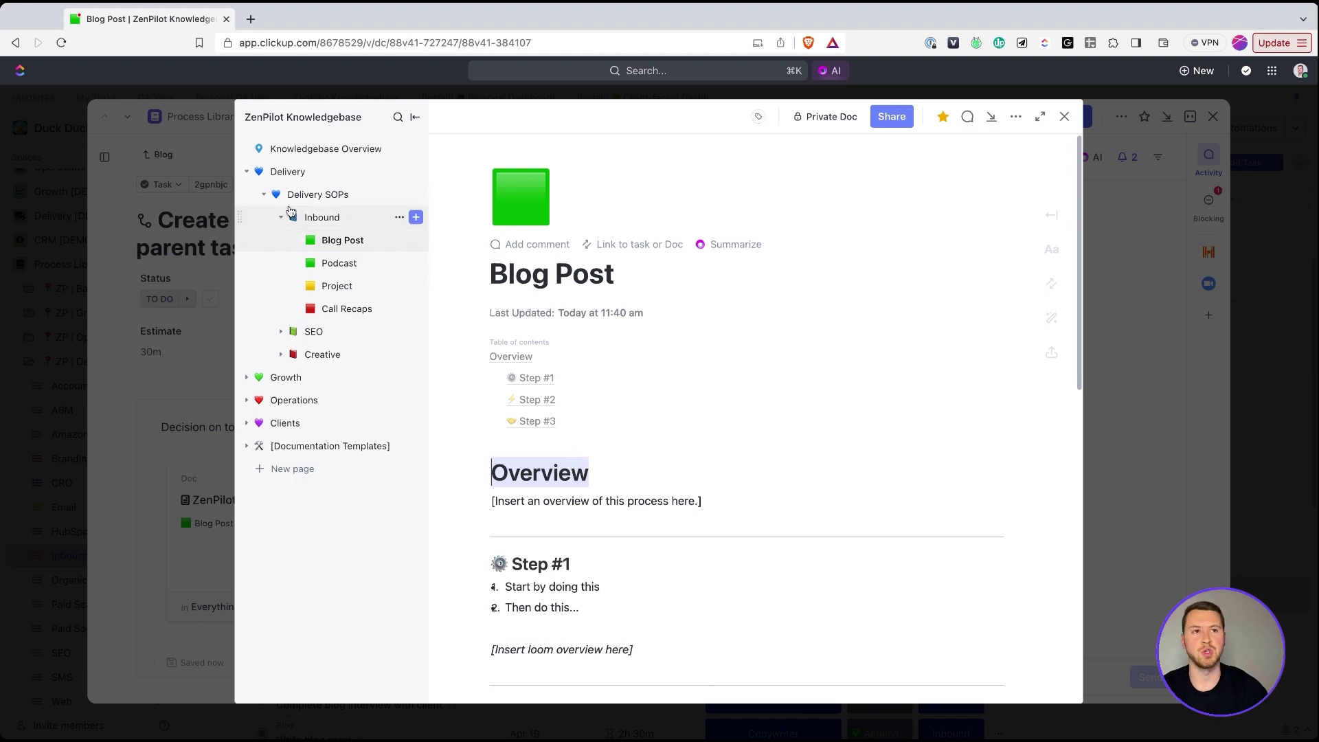
left_click(1066, 117)
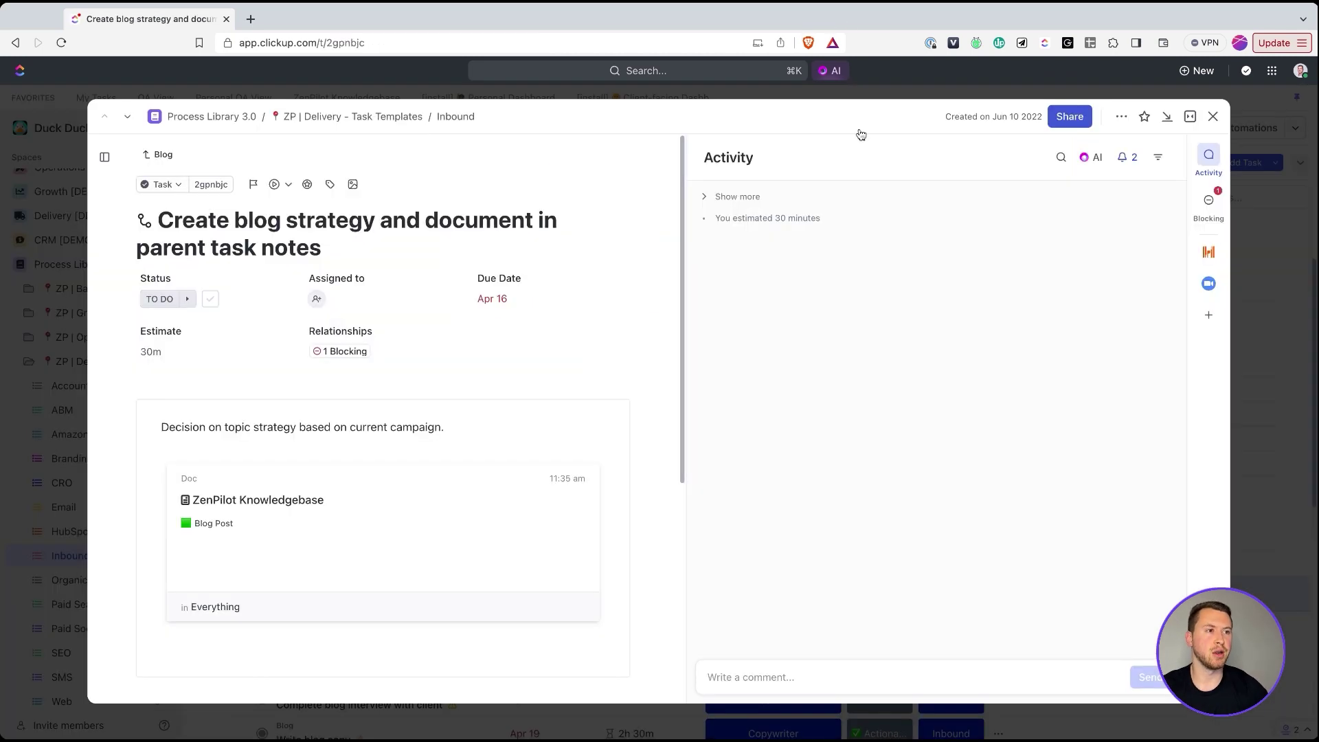
left_click(1212, 116)
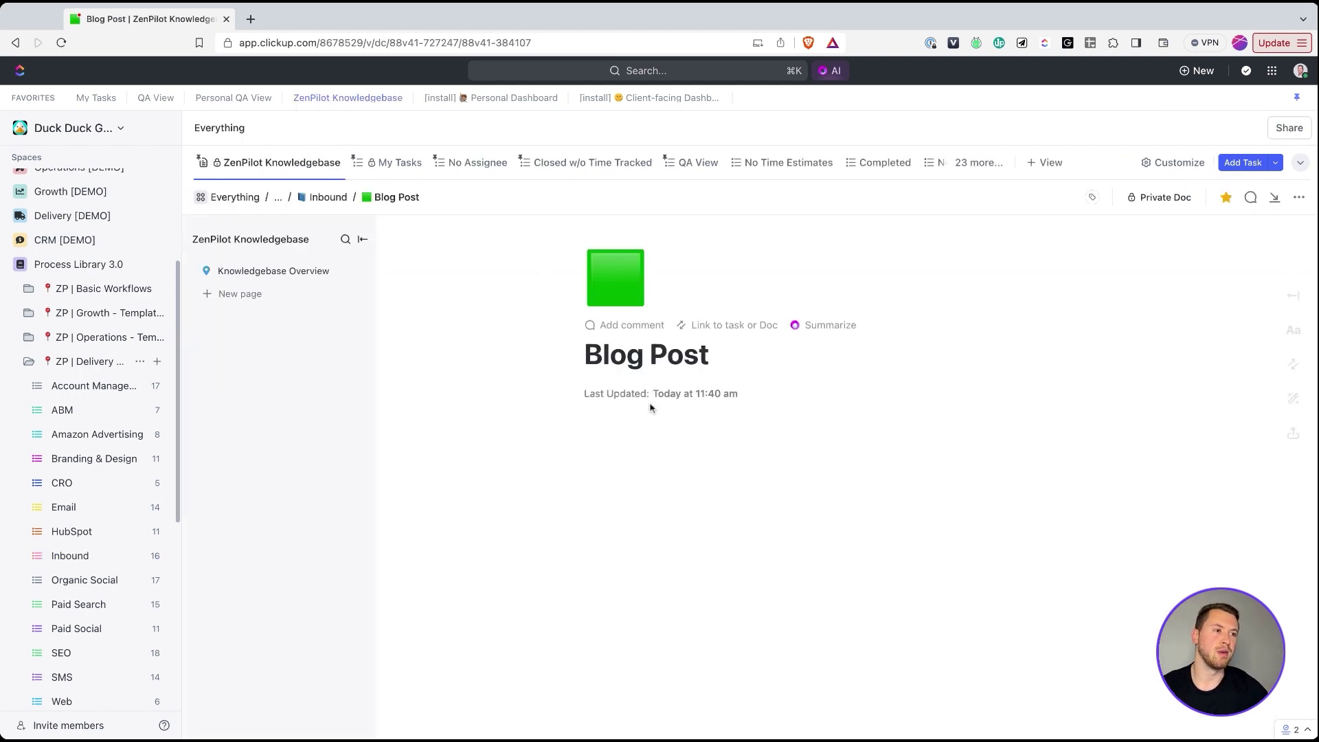
Copy the block link of the Step #1 heading on the knowledgebase's Blog Post page
scroll(649, 405, "down", 4)
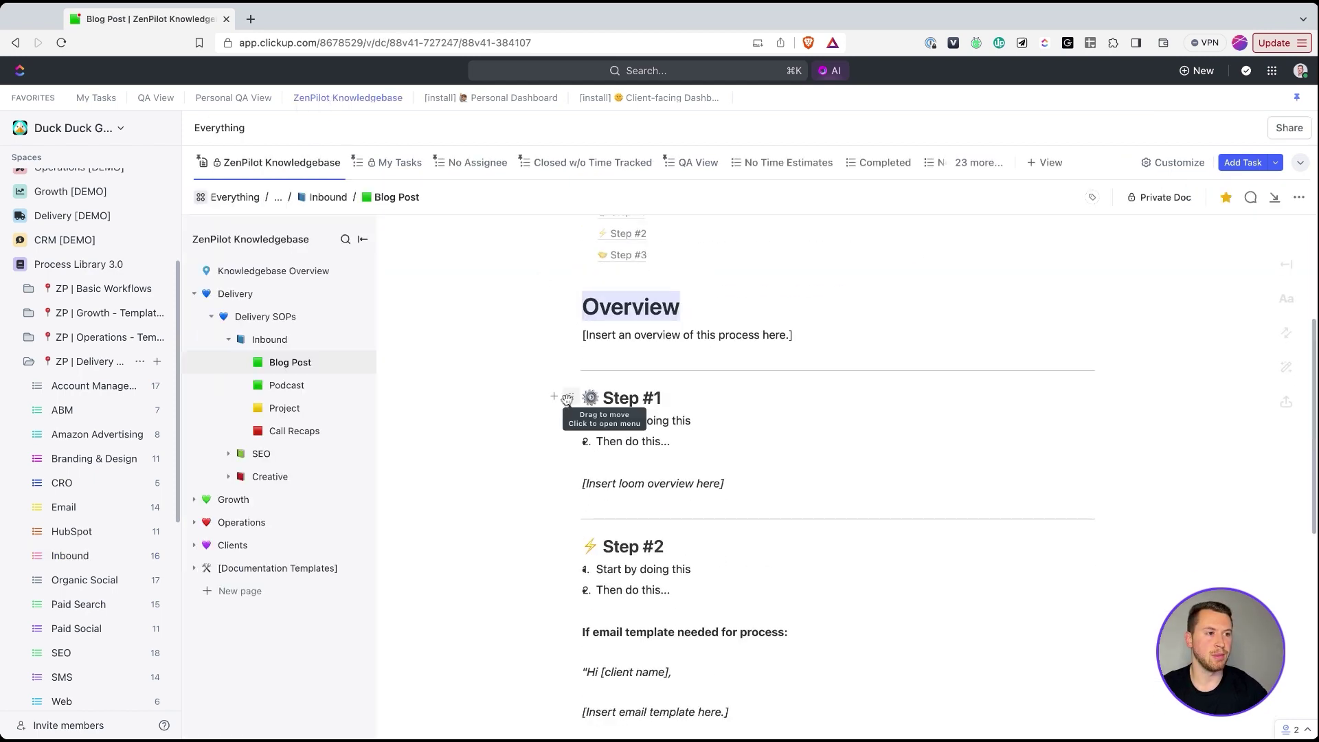
left_click(567, 399)
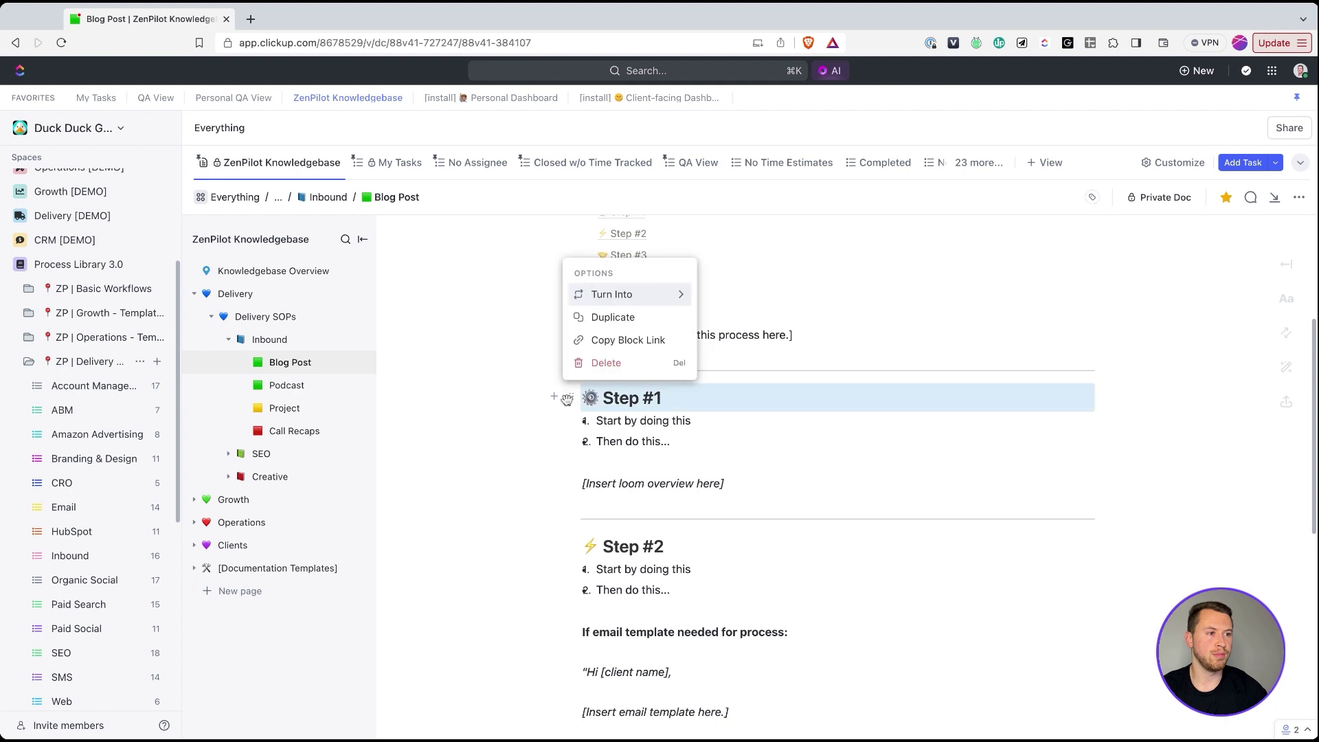
left_click(630, 341)
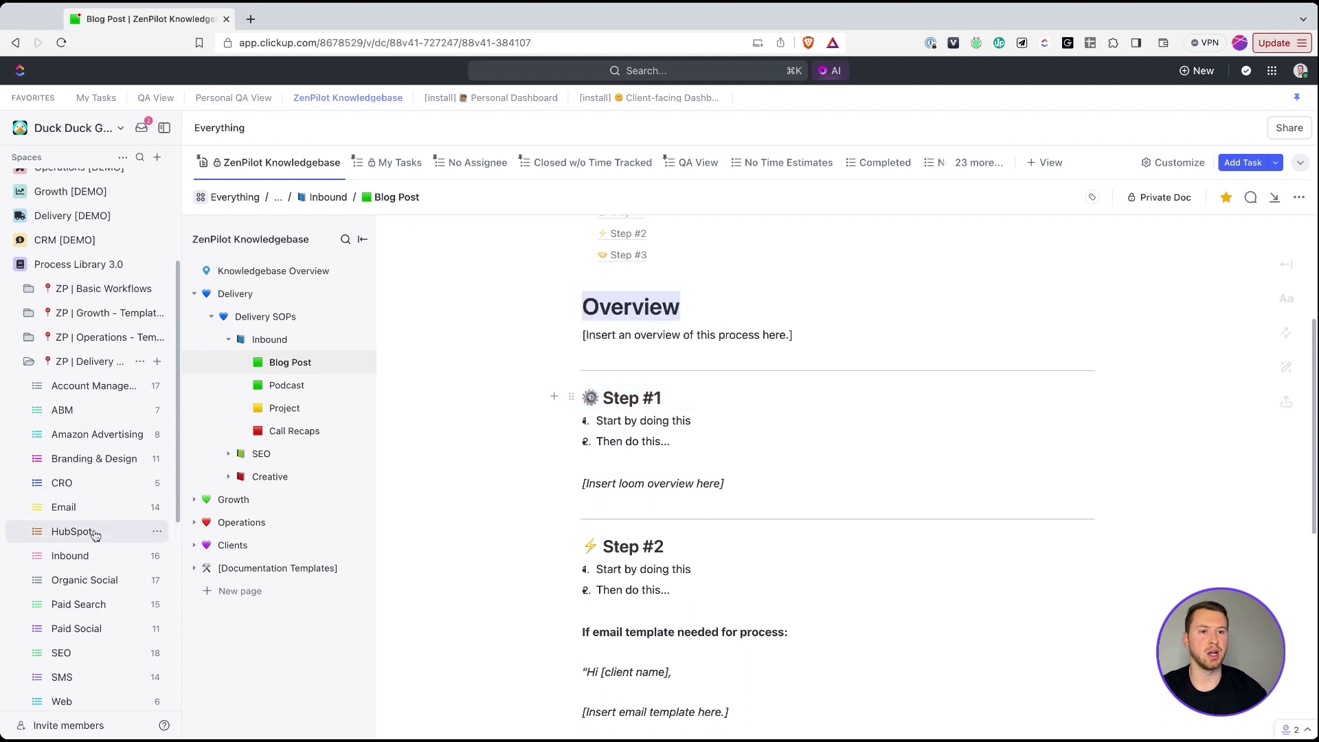
In the Inbound list's blog strategy subtask, replace the Blog Post bookmark in the description with the copied Step #1 block link
left_click(87, 554)
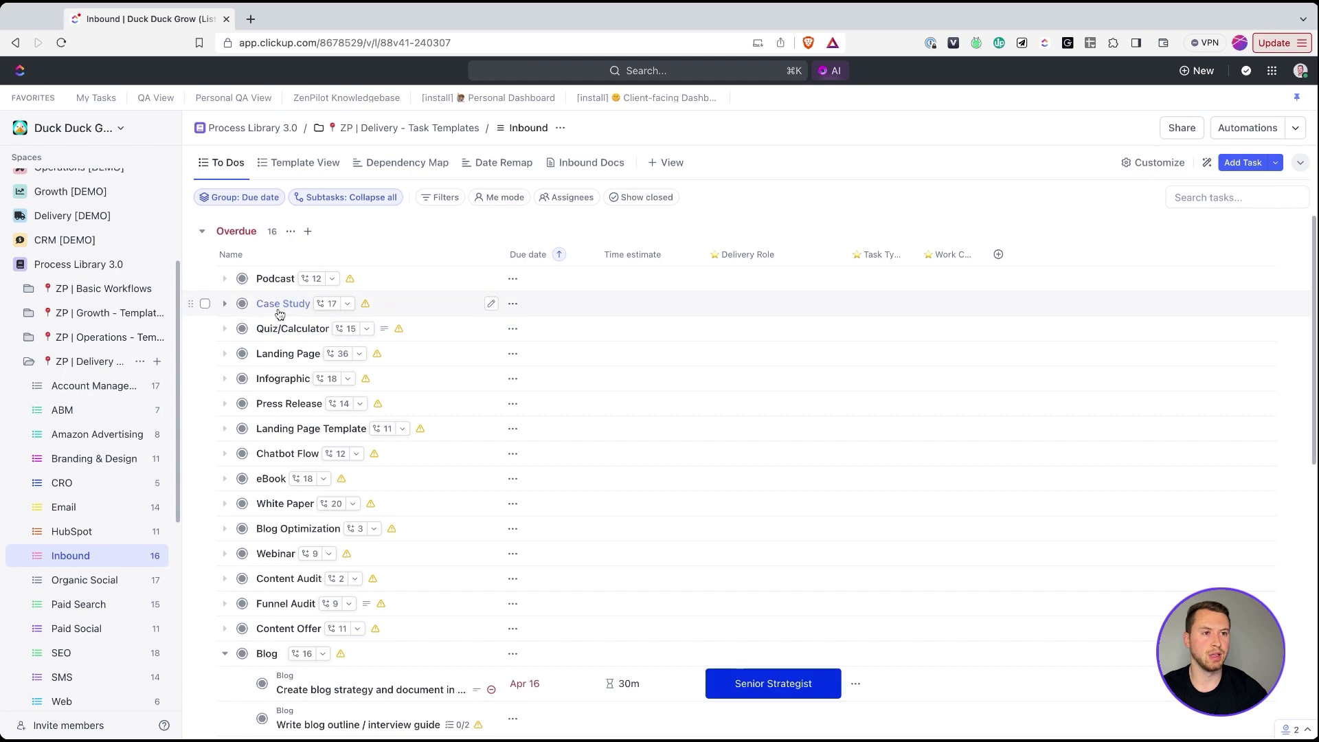
scroll(371, 481, "down", 4)
left_click(377, 543)
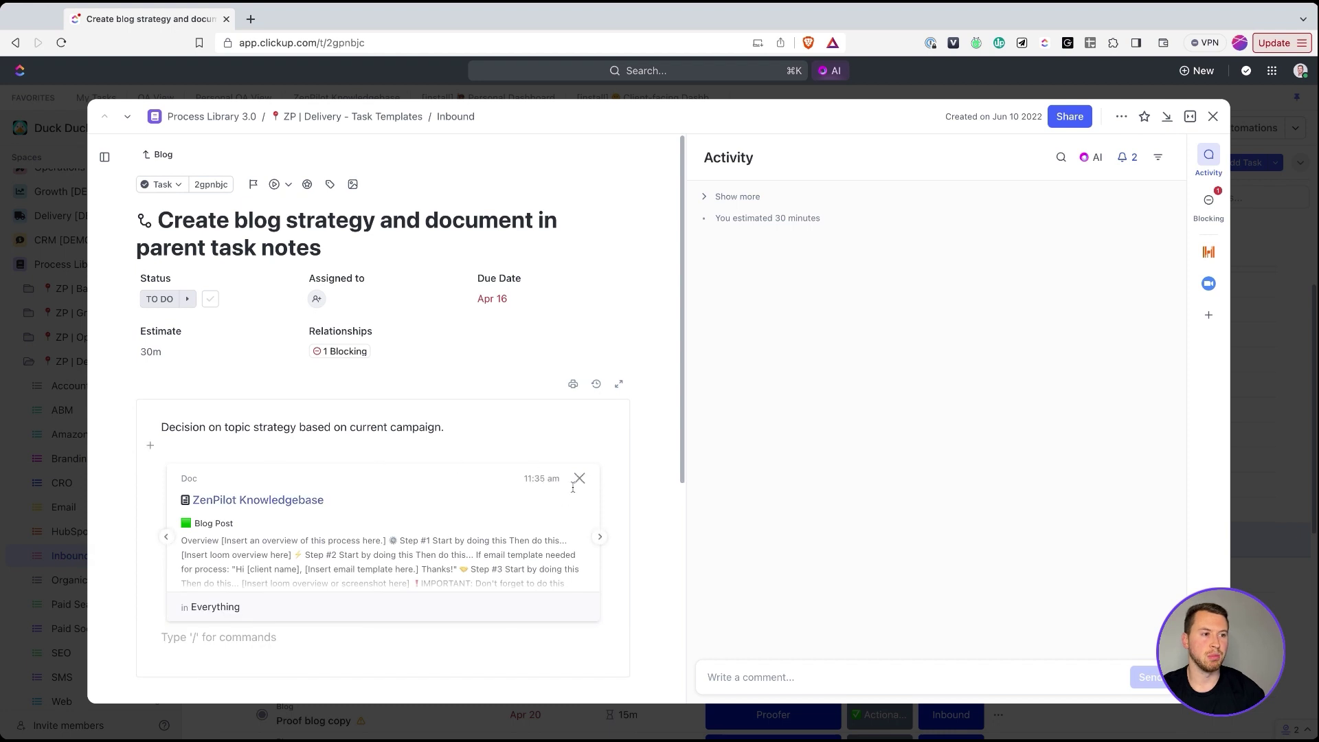
left_click(575, 478)
key("BackSpace")
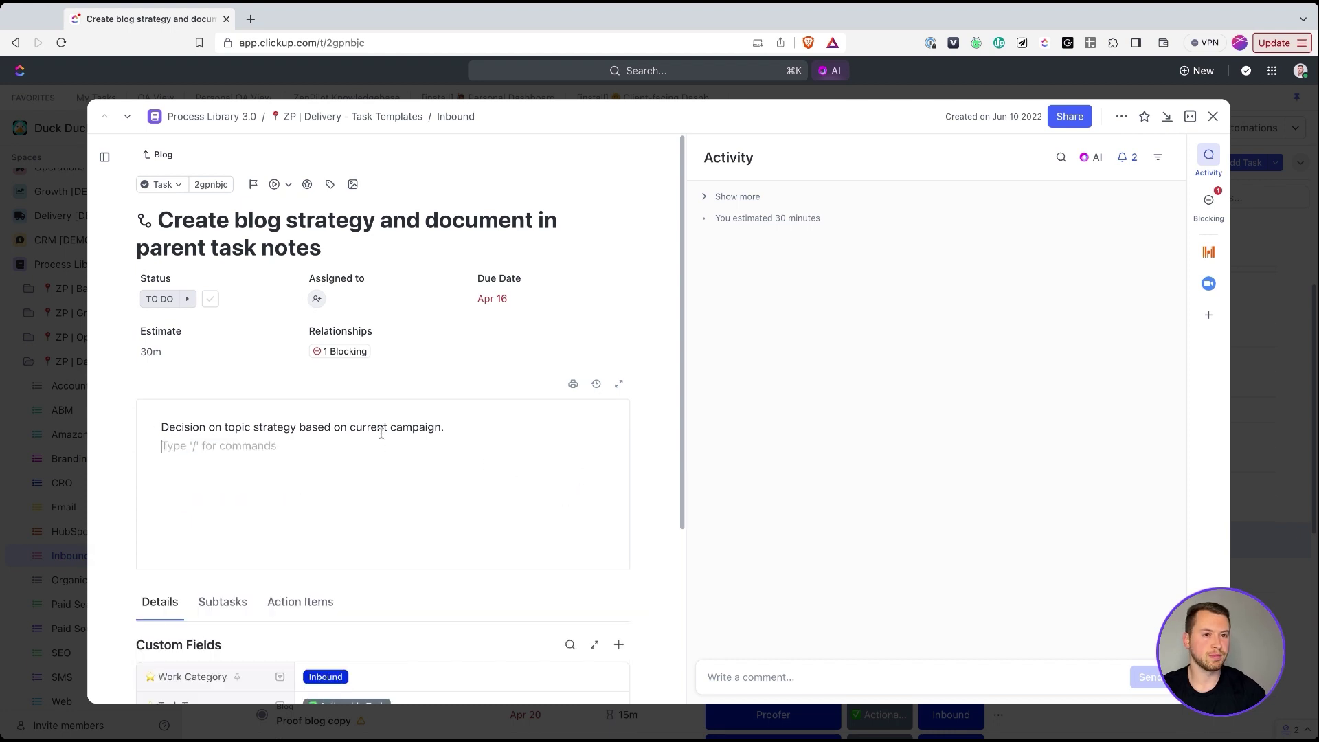
key("super+z")
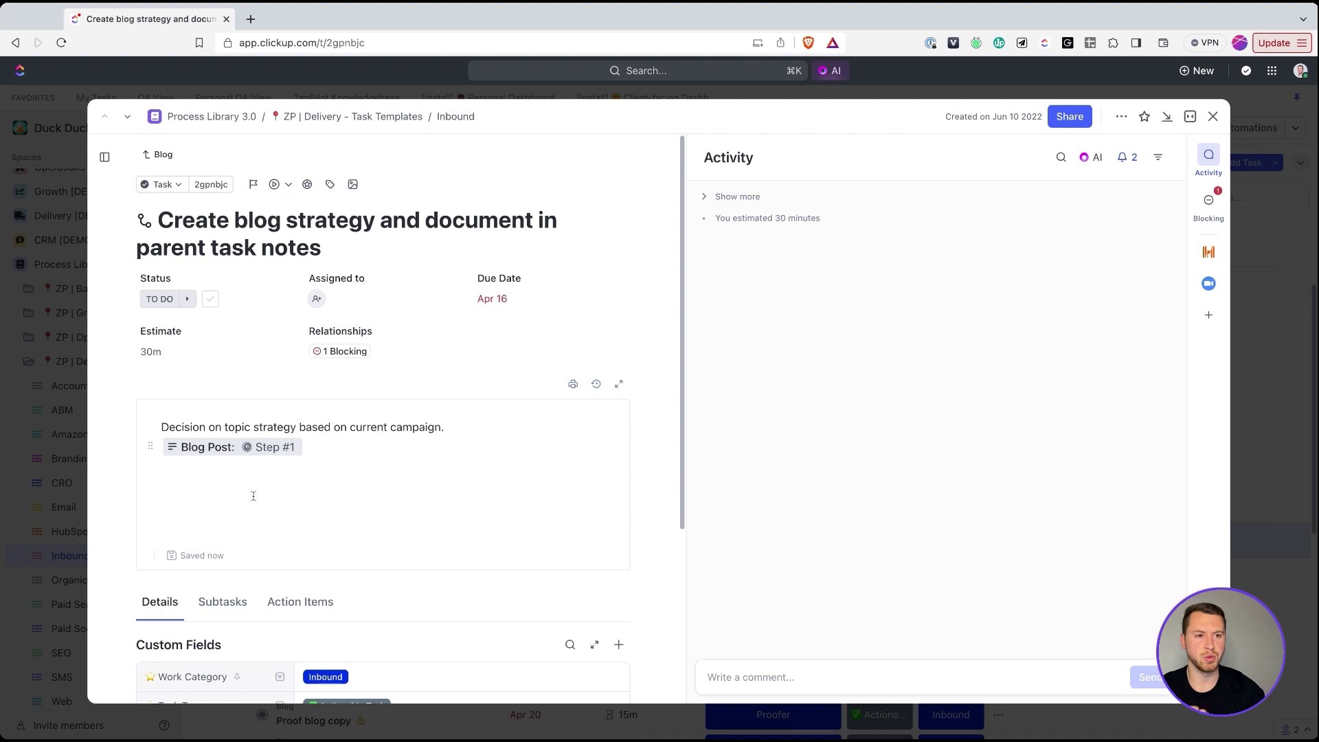
Follow the subtask's Step #1 link to check that section of the Blog Post page, and return to close the task
left_click(260, 450)
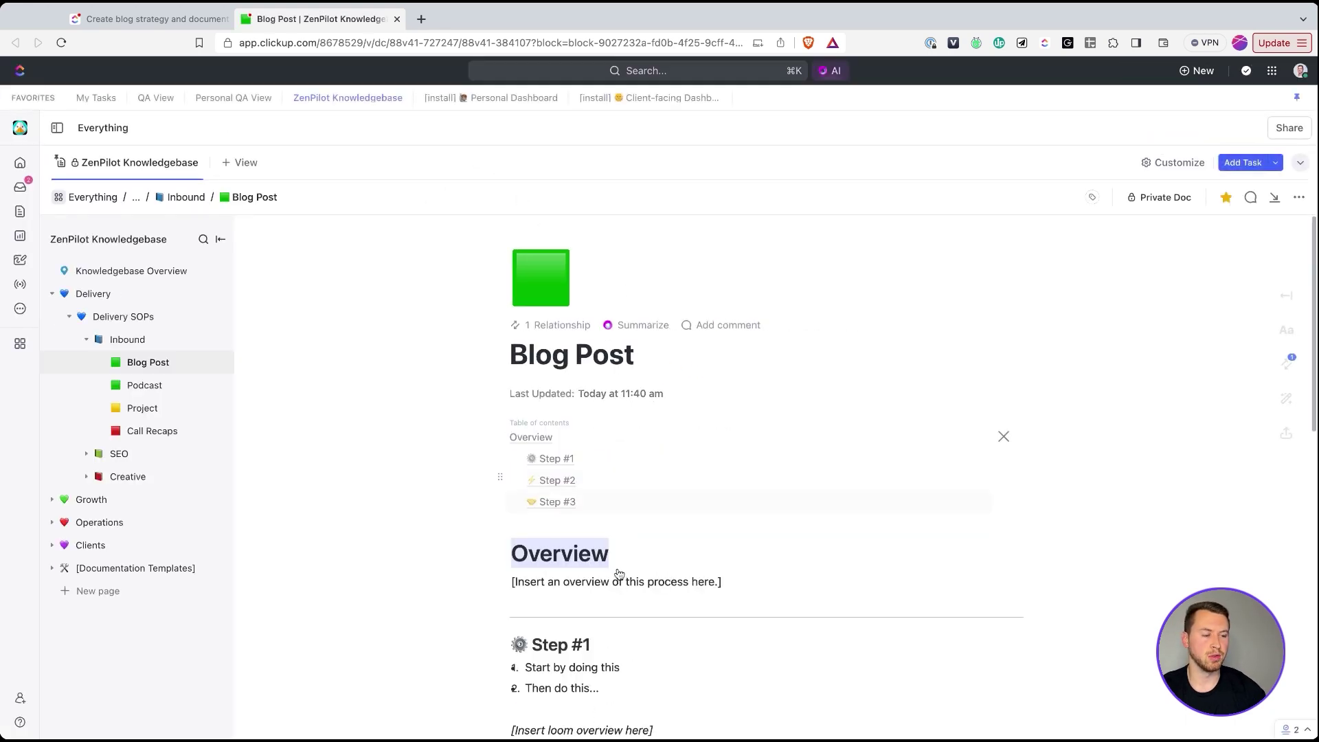
left_click(554, 456)
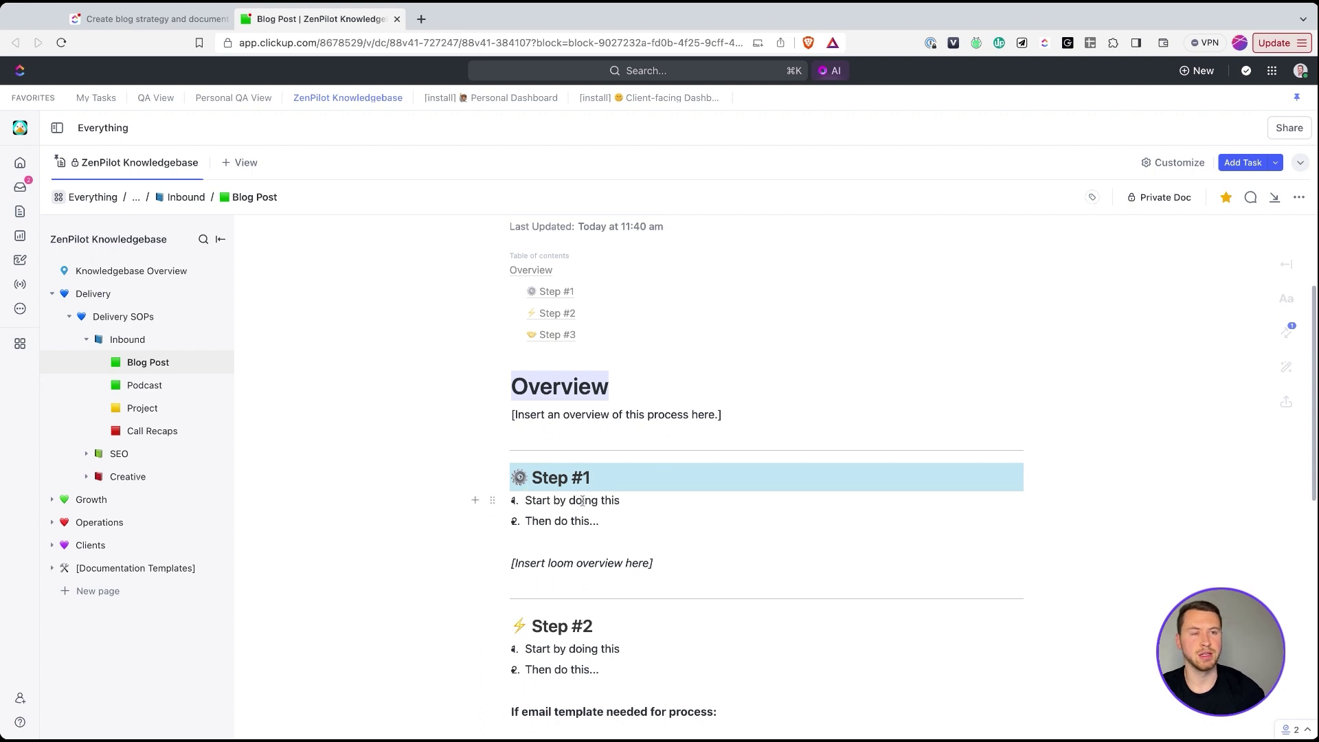
scroll(611, 490, "down", 5)
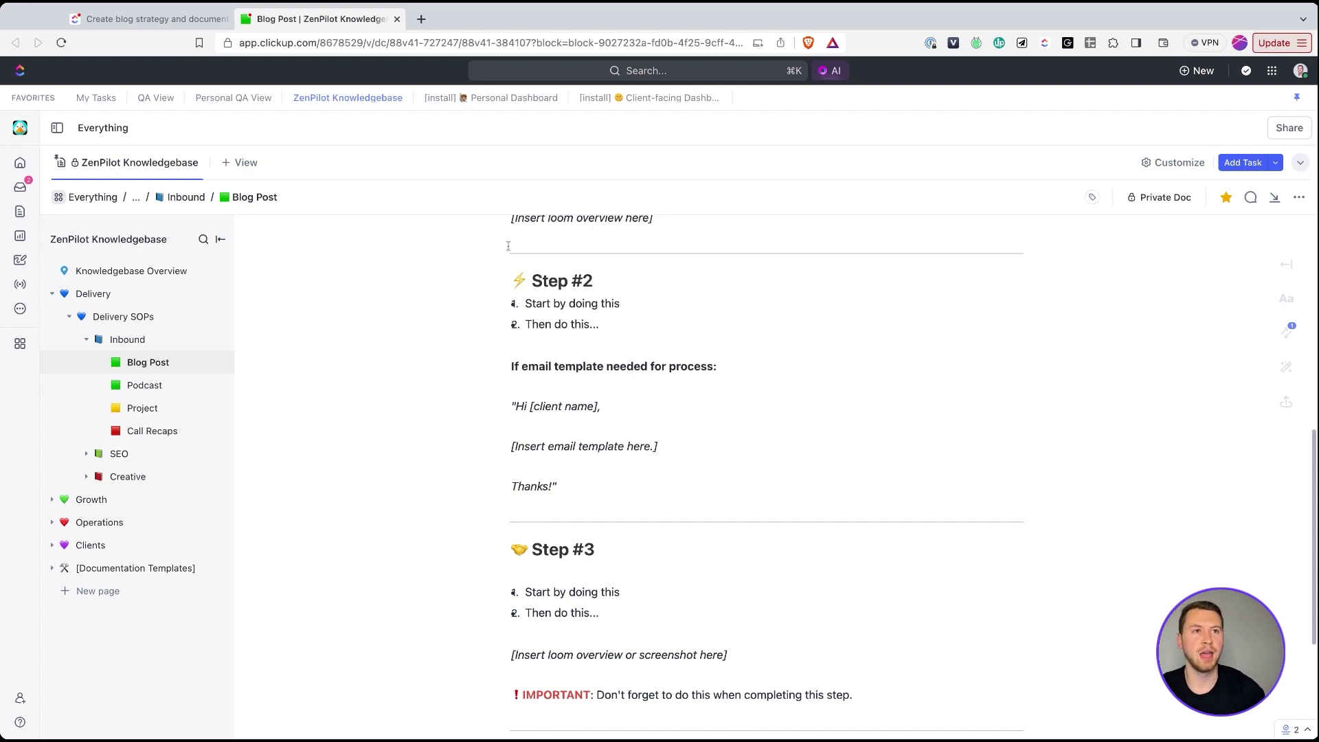
left_click(175, 21)
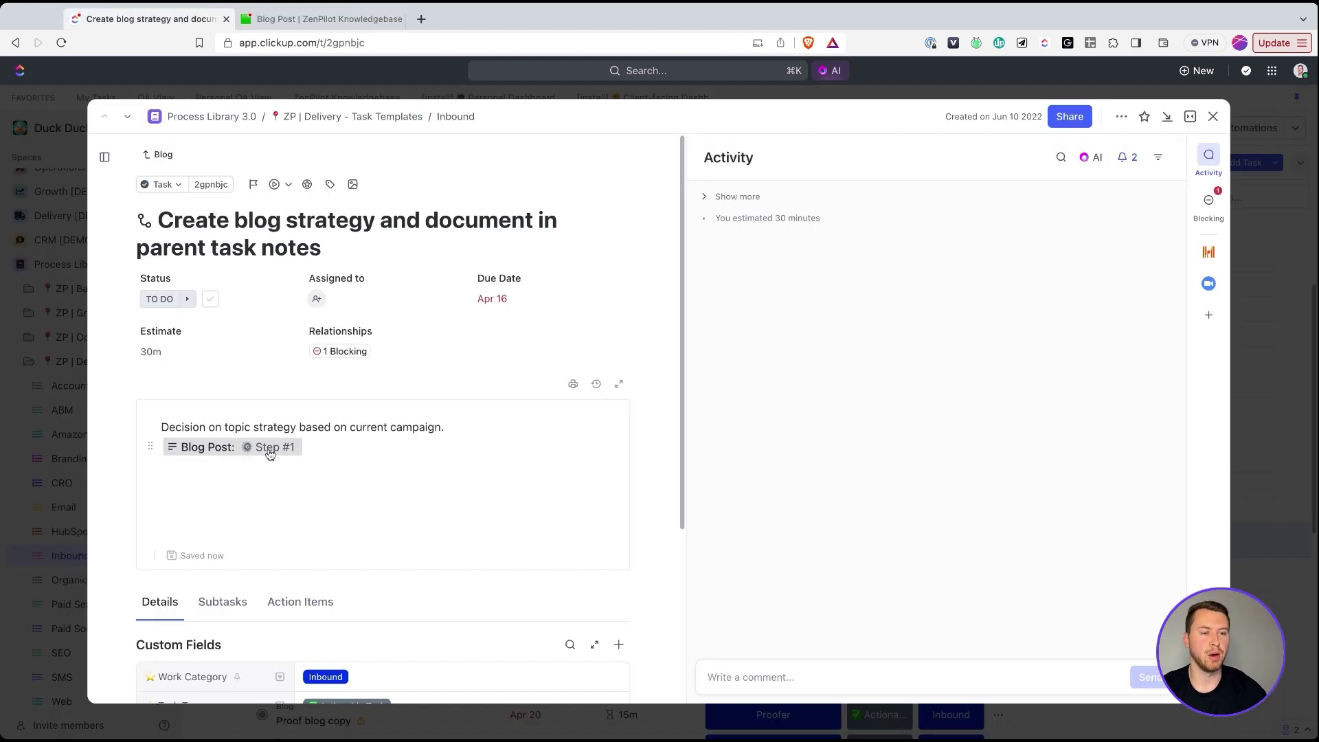
left_click(1212, 119)
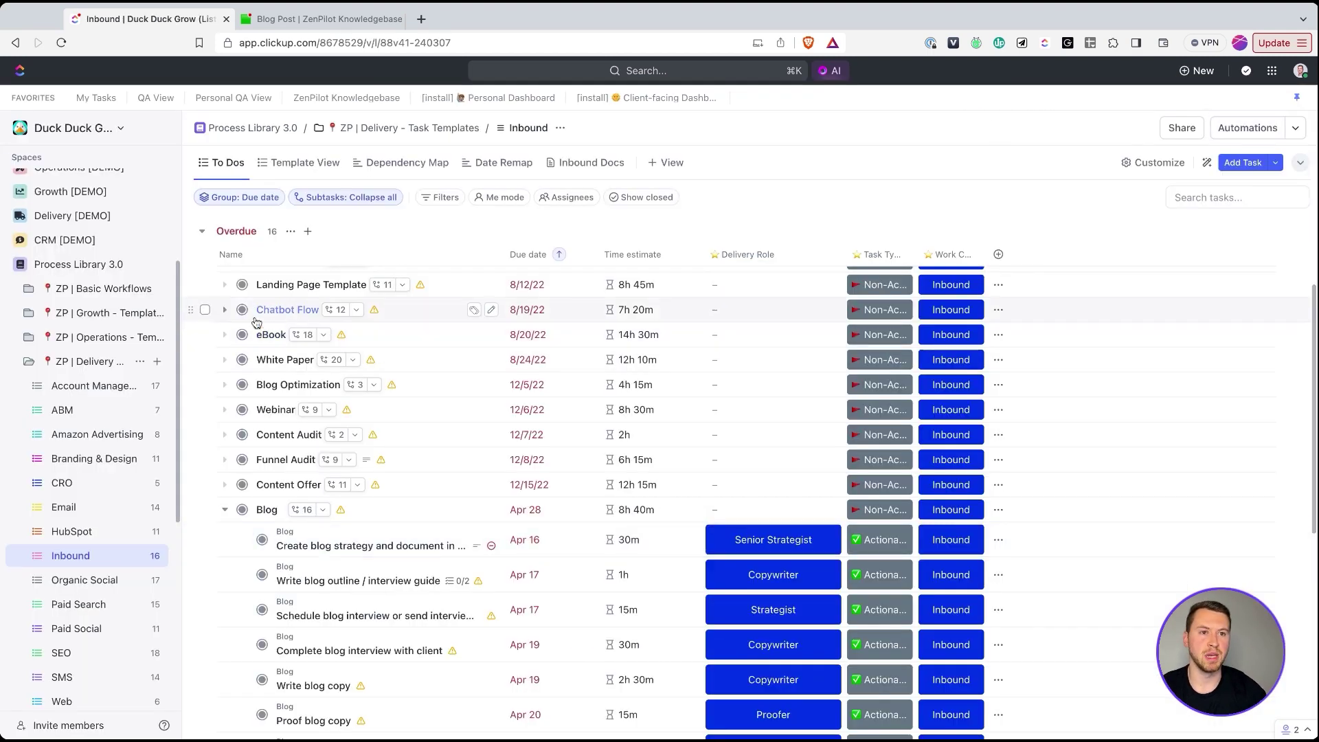
Open the ZenPilot Knowledgebase's Blog Post page and highlight the process development form placeholder under Additional suggestions
left_click(359, 100)
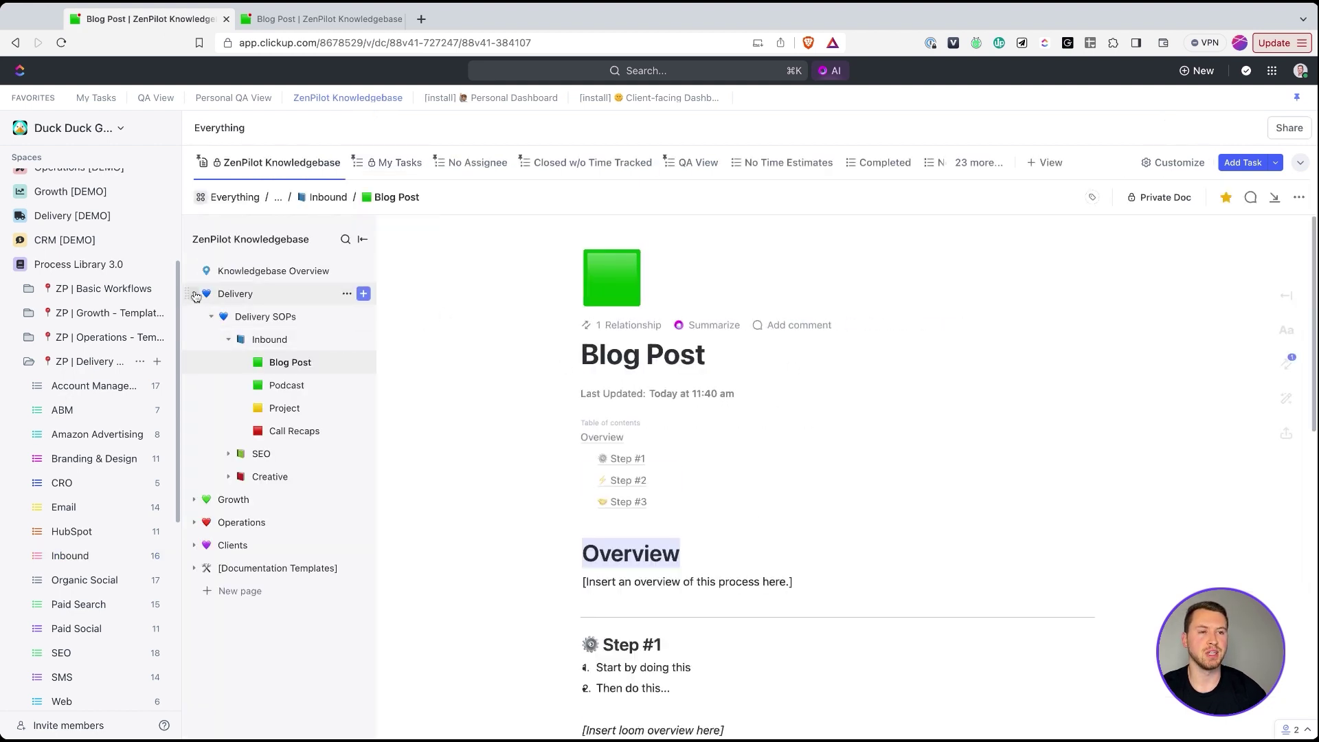
left_click(196, 296)
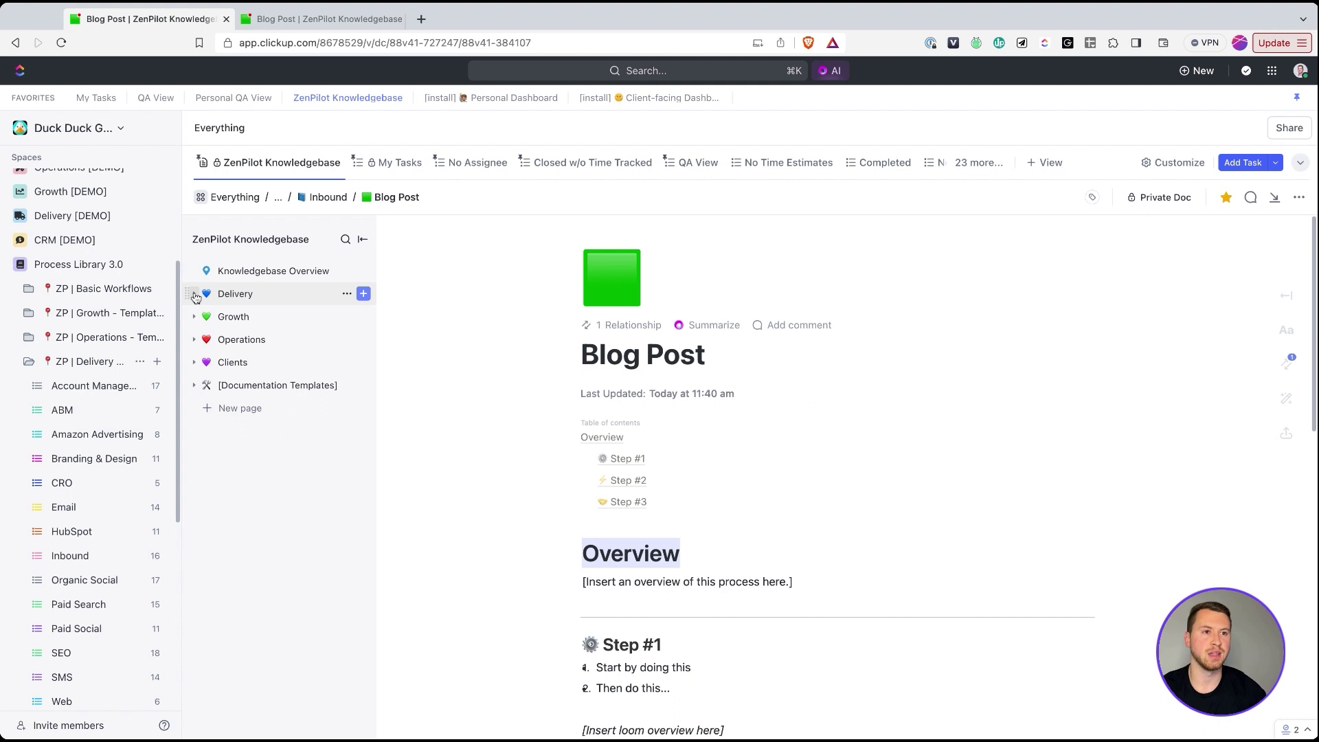
left_click(196, 295)
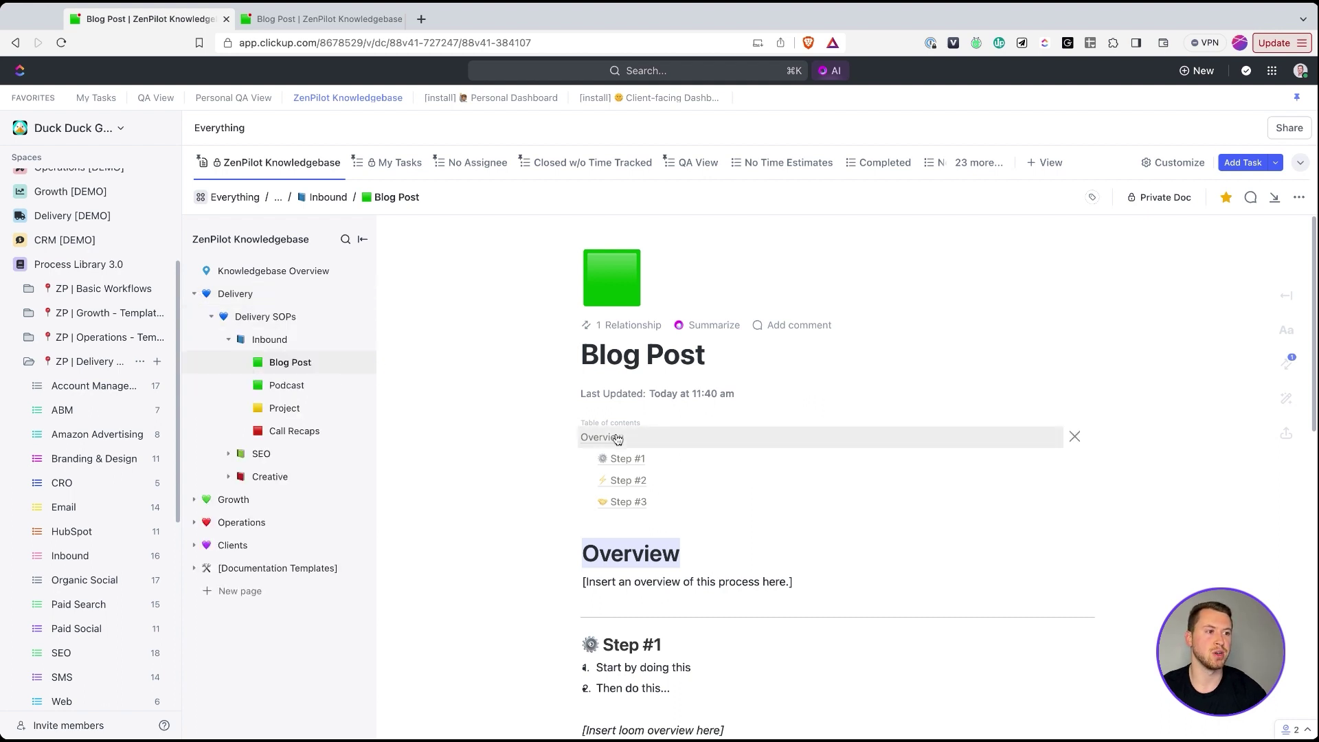
scroll(617, 439, "down", 10)
scroll(844, 527, "down", 2)
left_click_drag(844, 562, 1049, 563)
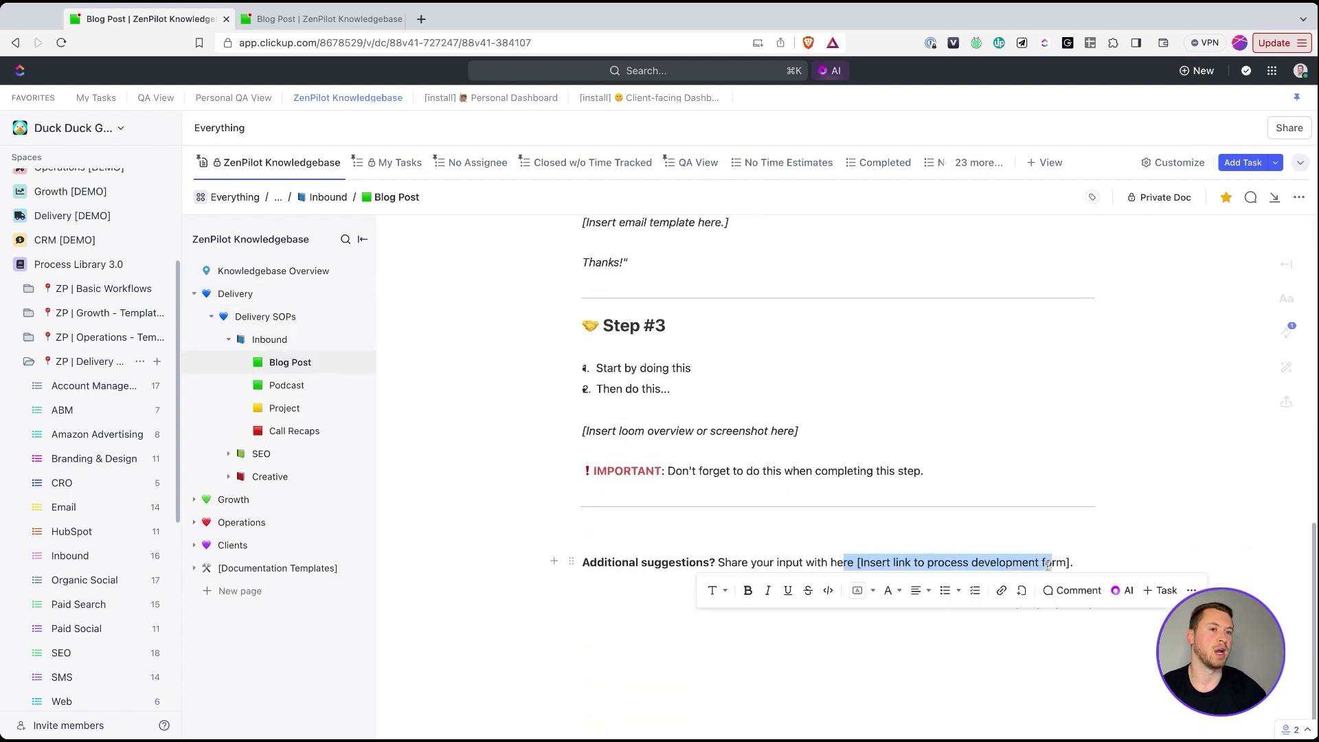
Open the Internal Process Feedback form of the Process Development list in Operations [DEMO] > General & Administrative
left_click(28, 361)
scroll(101, 362, "up", 4)
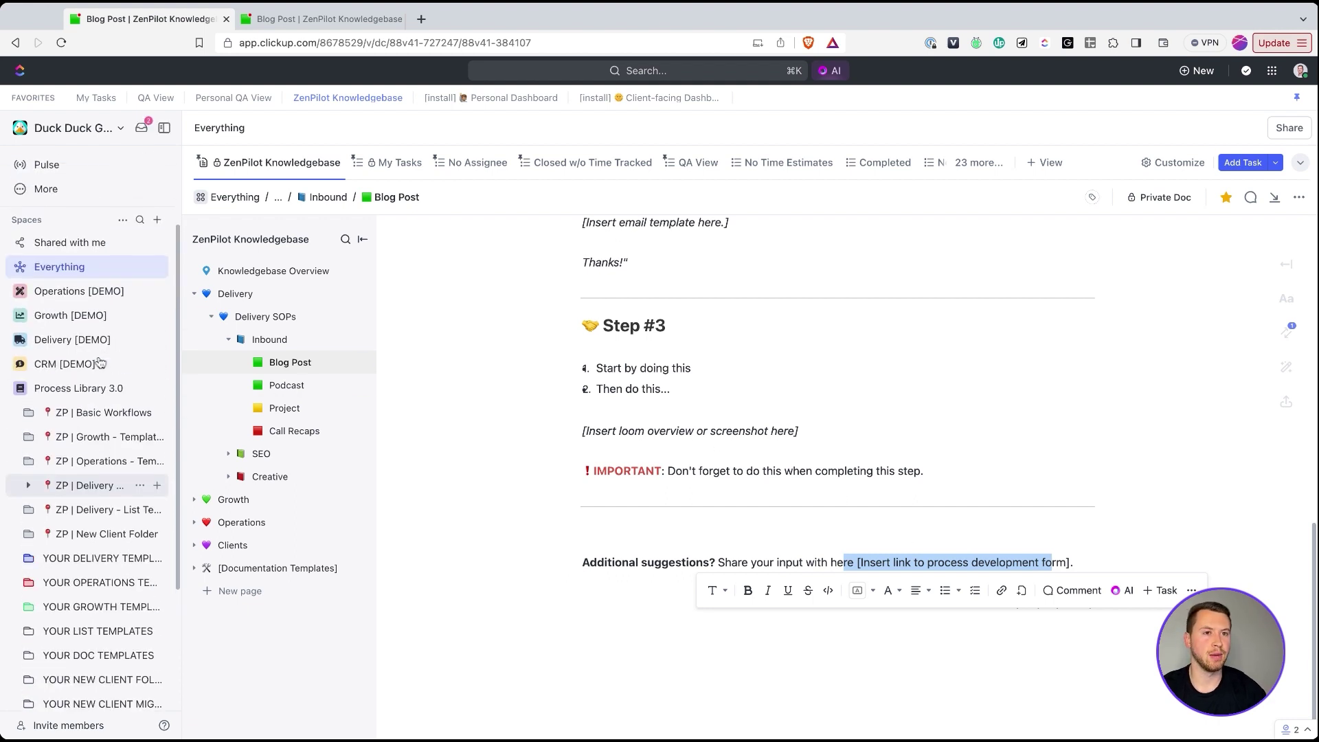
left_click(23, 294)
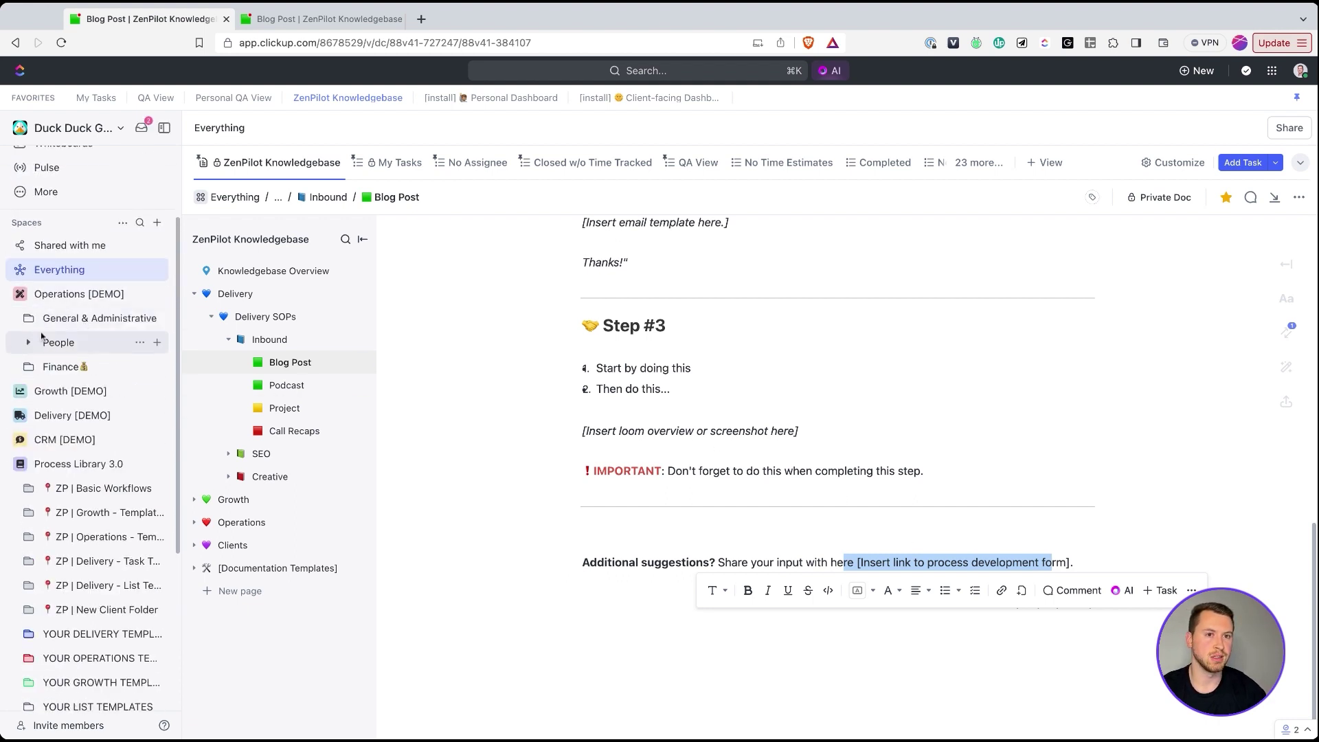
left_click(28, 318)
left_click(90, 416)
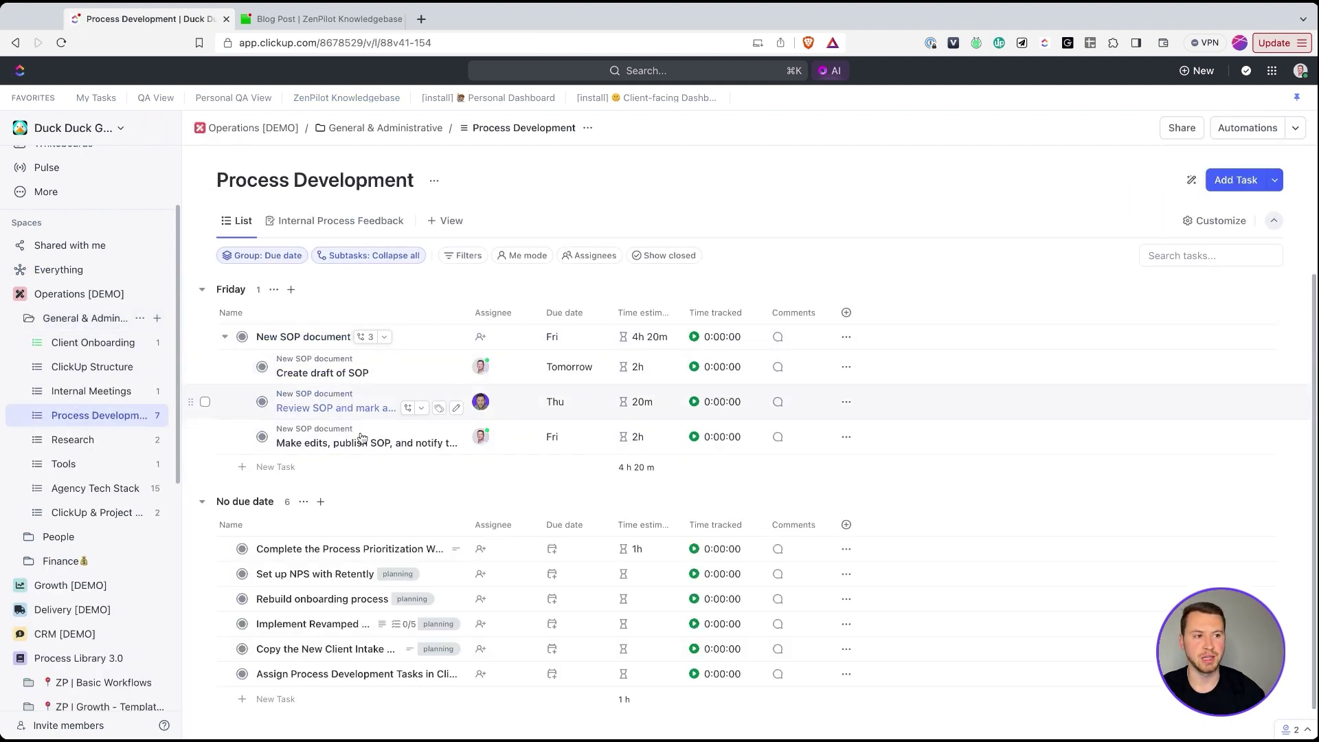
left_click(341, 220)
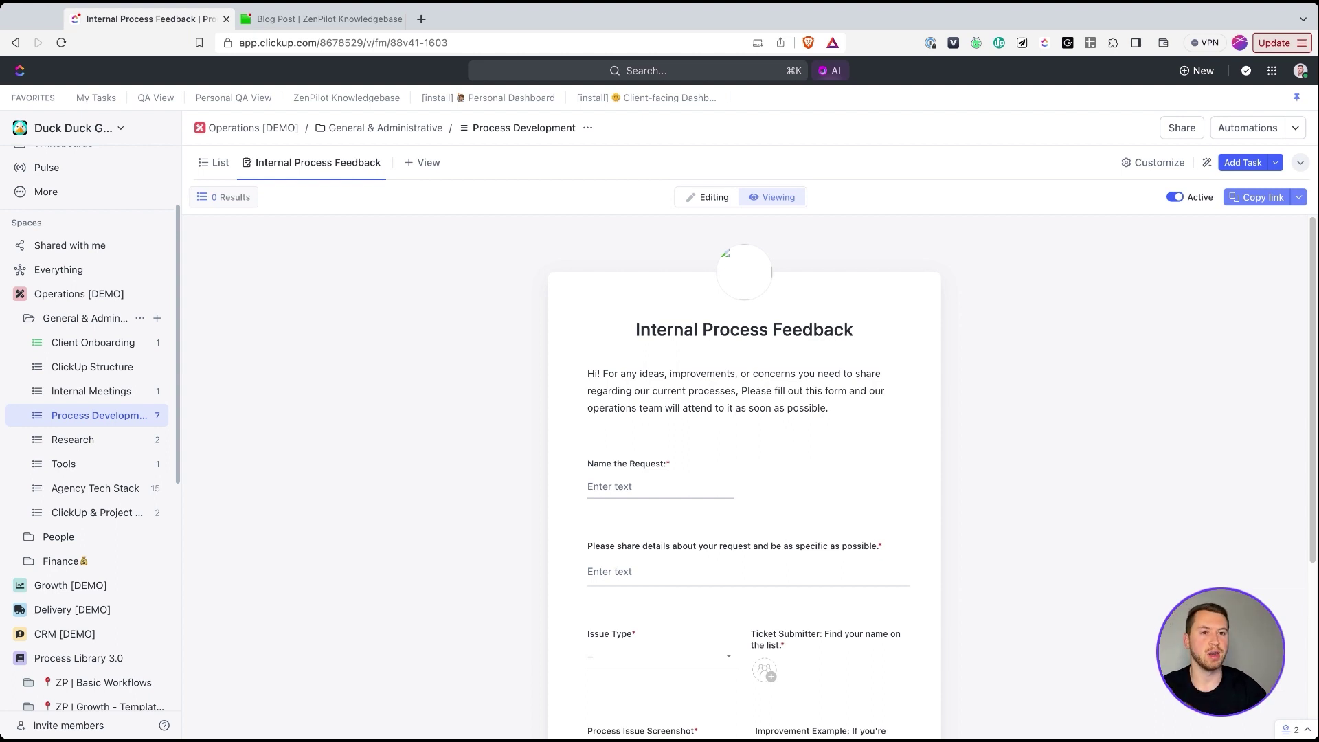
Review the feedback form's fields, including the request name, details, Issue Type options and improvement example URL
scroll(663, 466, "down", 1)
left_click(608, 462)
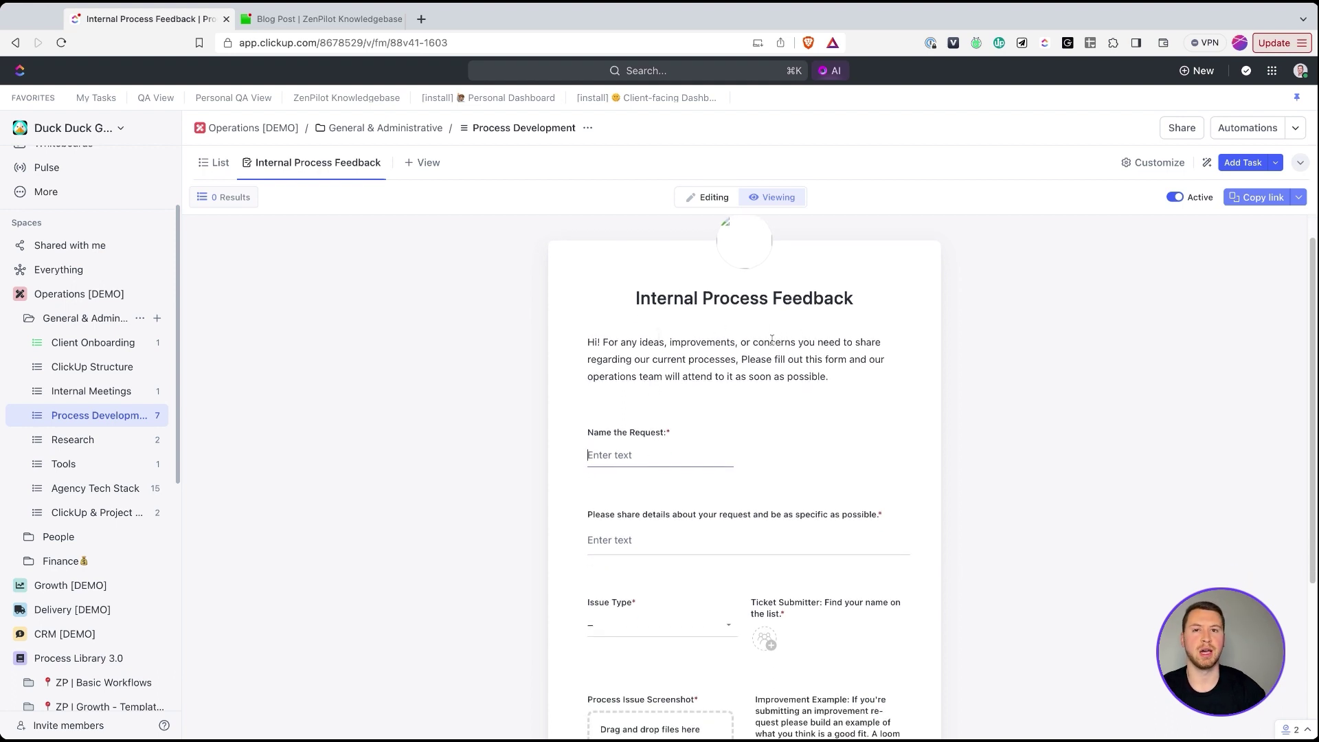
scroll(764, 399, "down", 2)
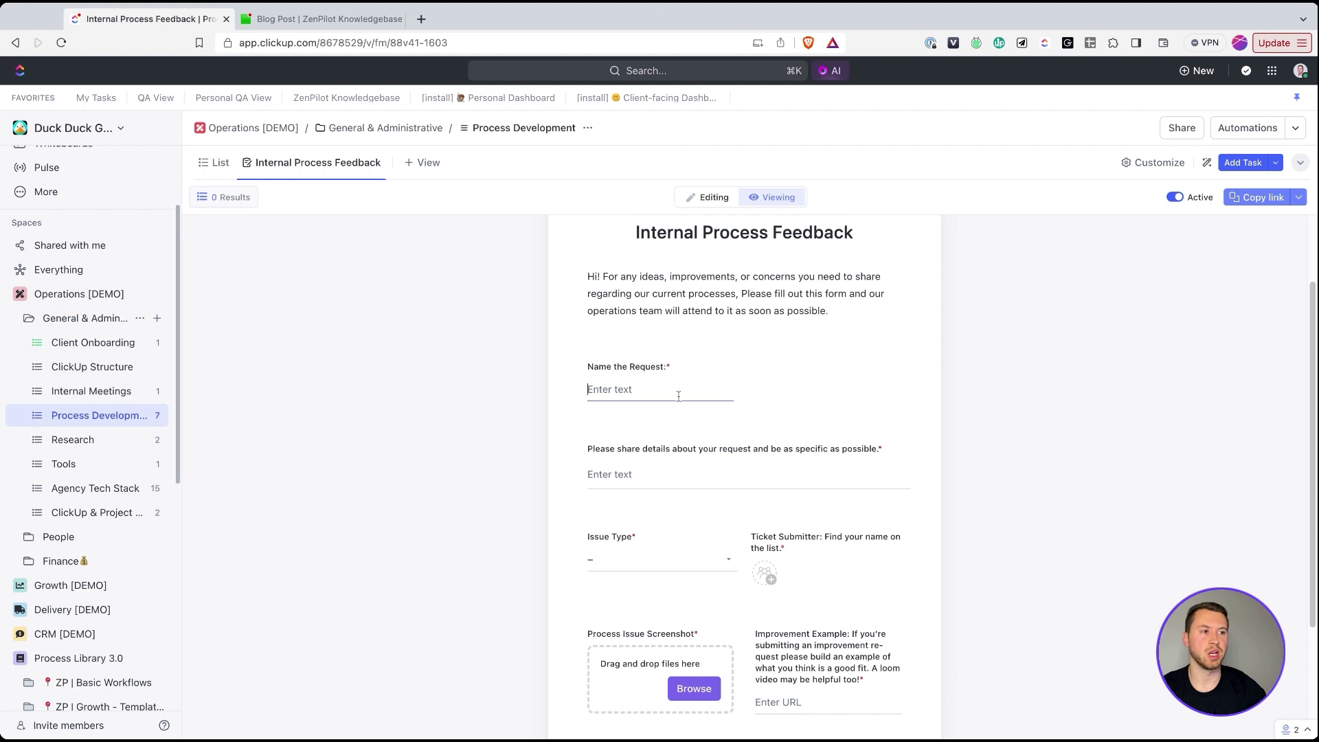
scroll(676, 396, "down", 3)
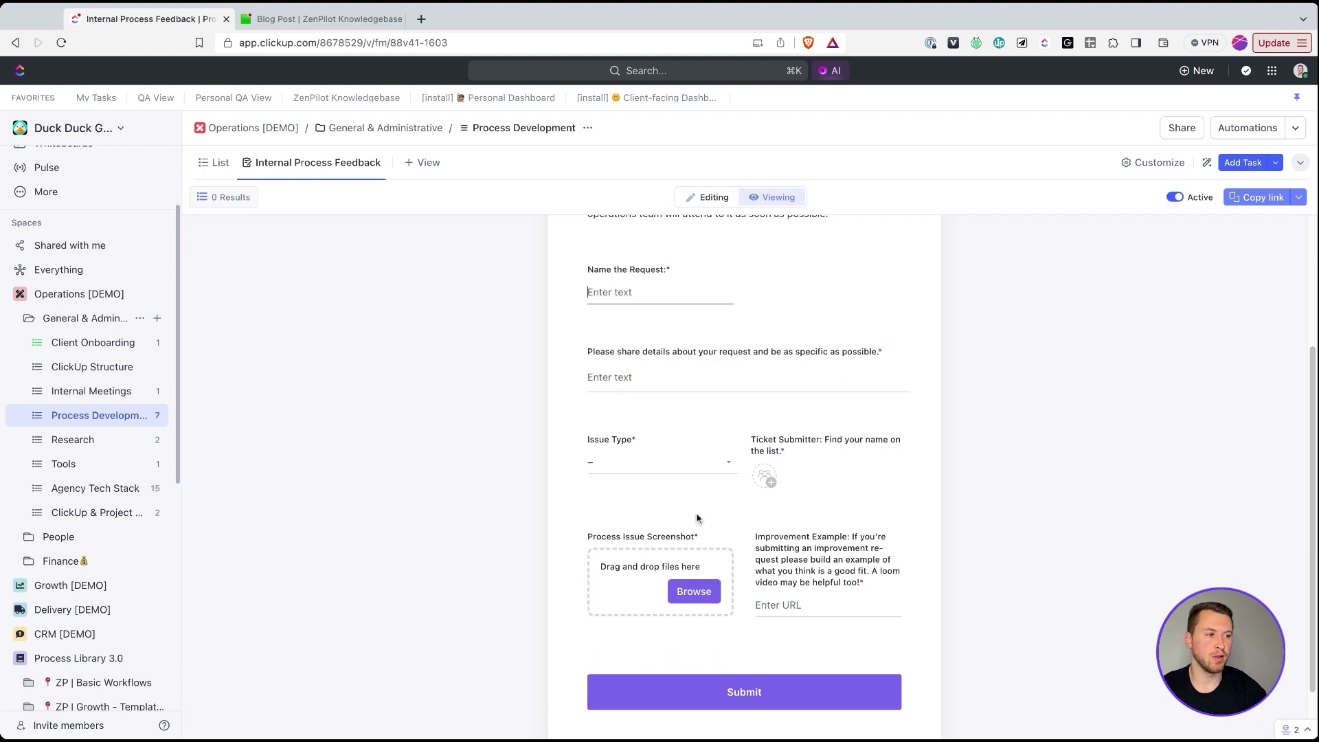
left_click(652, 468)
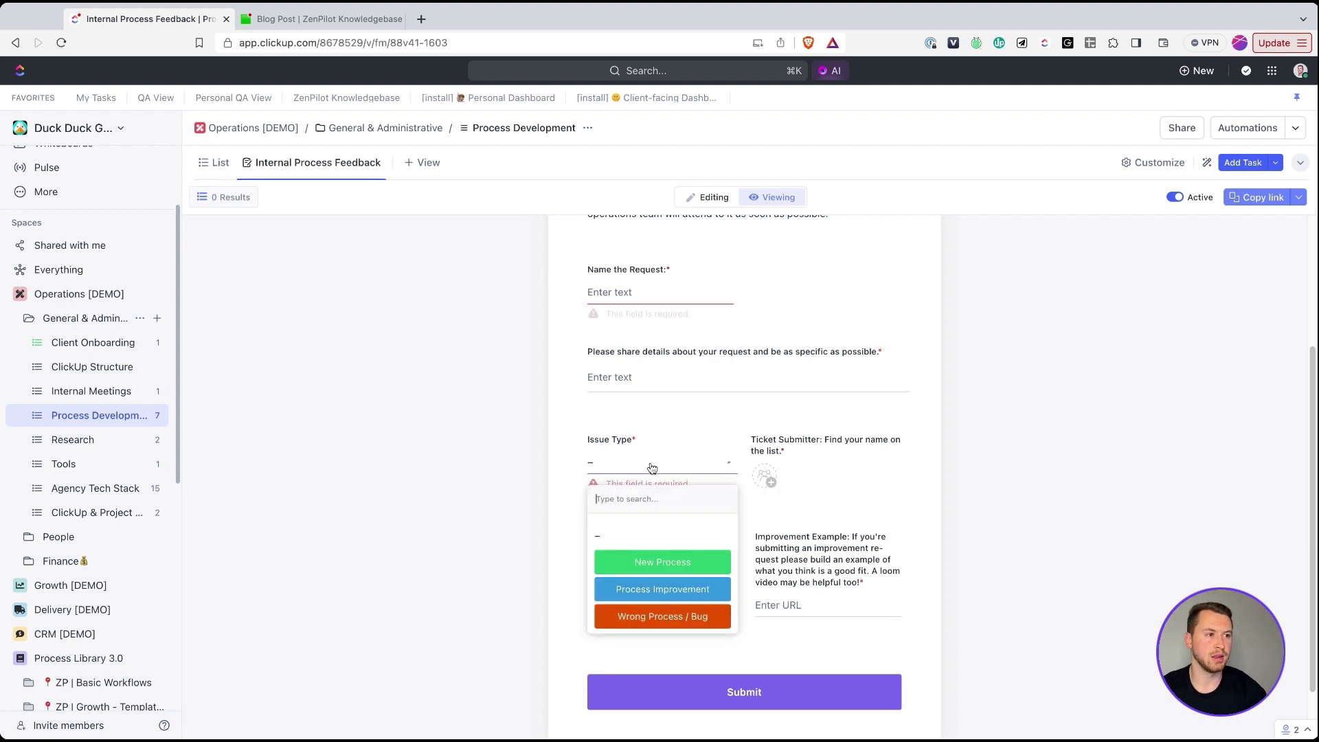
left_click(659, 377)
left_click(830, 592)
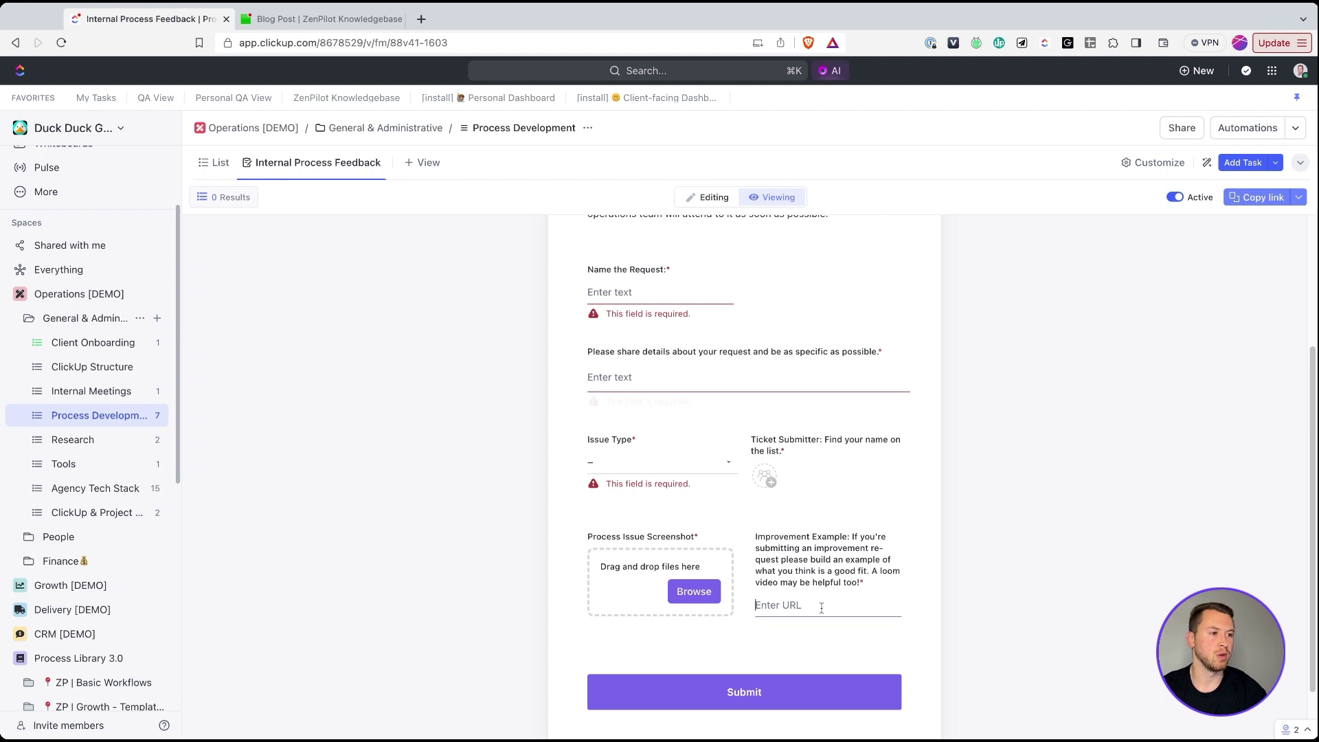
Examine the lower part of the feedback form, covering the process issue screenshot upload, improvement example URL and submission area
scroll(728, 597, "down", 1)
scroll(728, 597, "down", 1)
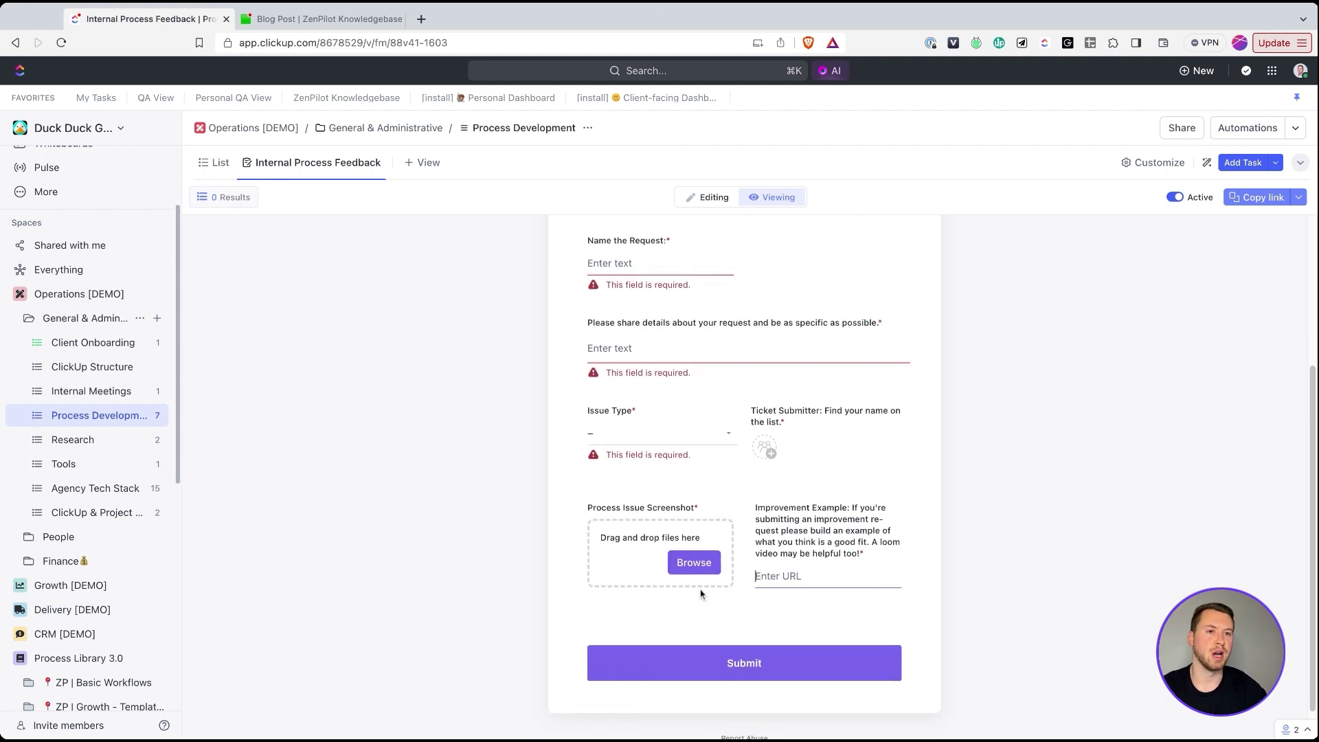
scroll(53, 332, "down", 1)
scroll(539, 311, "up", 2)
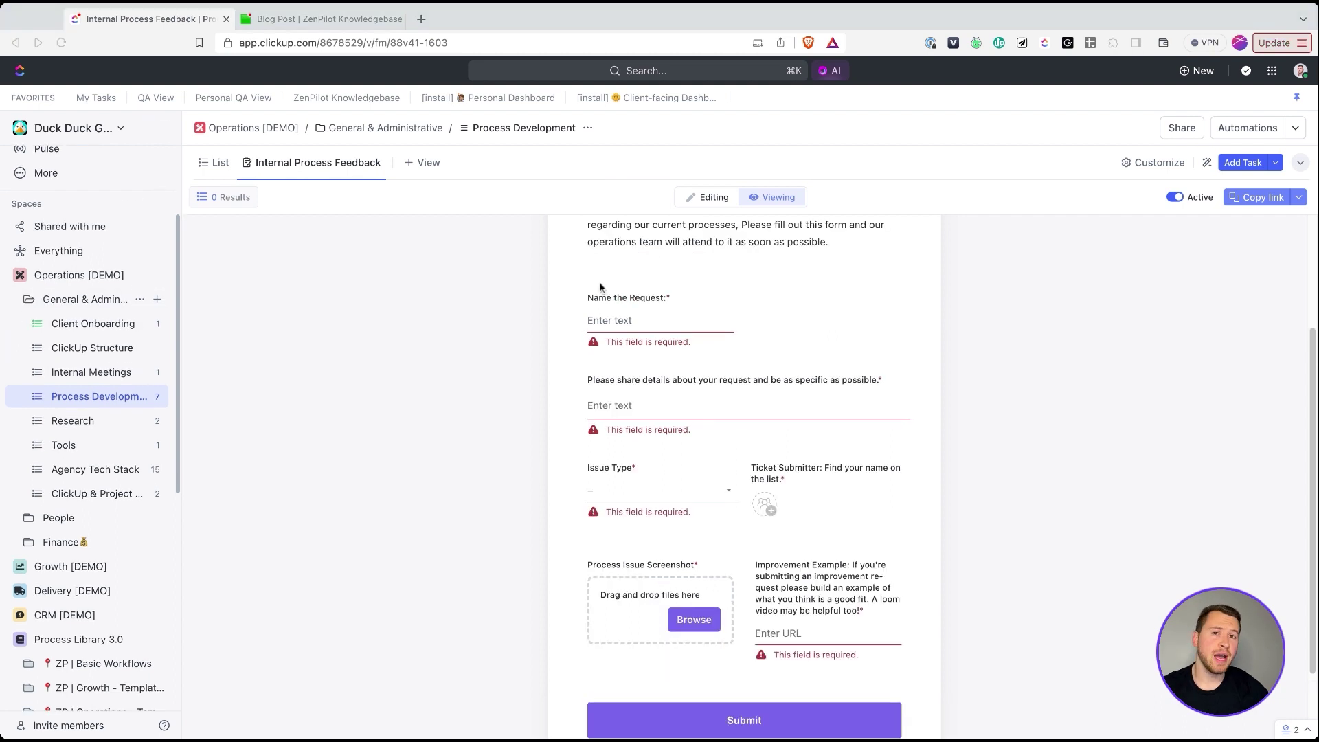
Collapse the General & Administrative folder and the Operations [DEMO] space, and return to the ZenPilot Knowledgebase under Everything
left_click(27, 303)
scroll(26, 307, "up", 3)
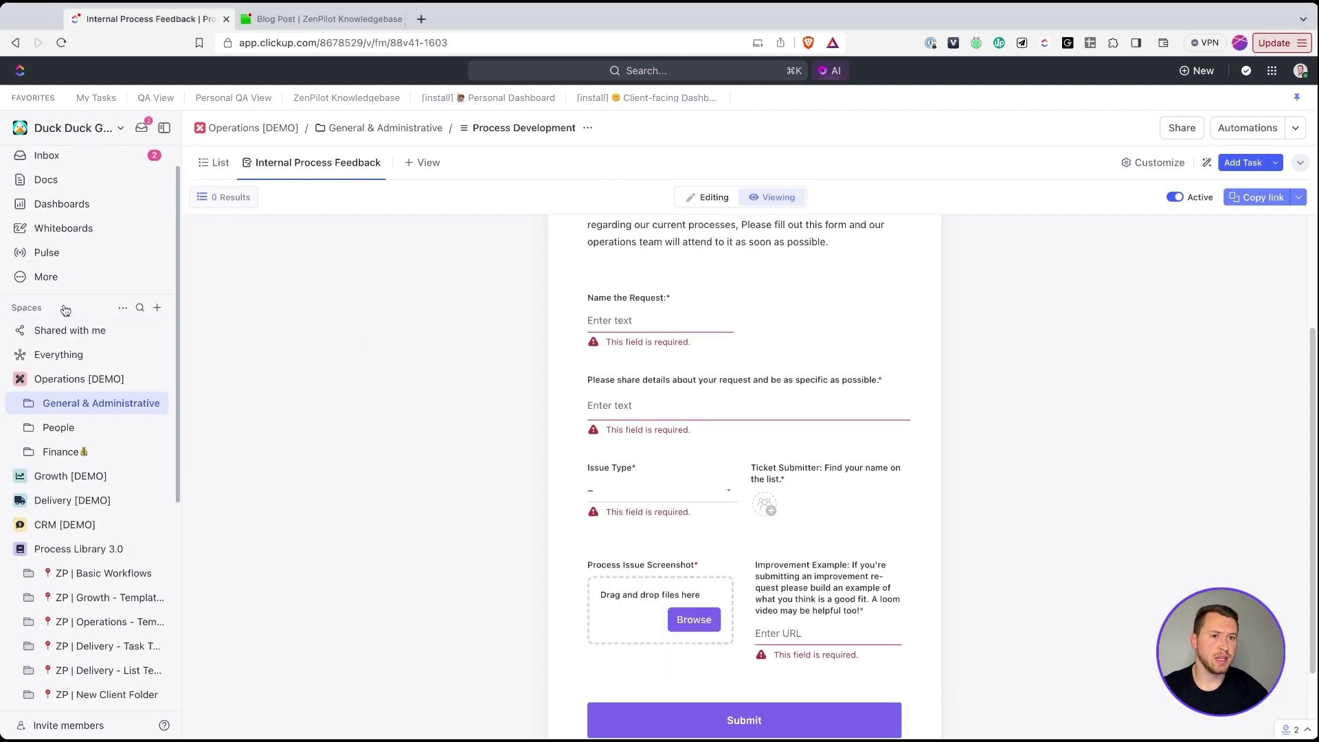
left_click(23, 411)
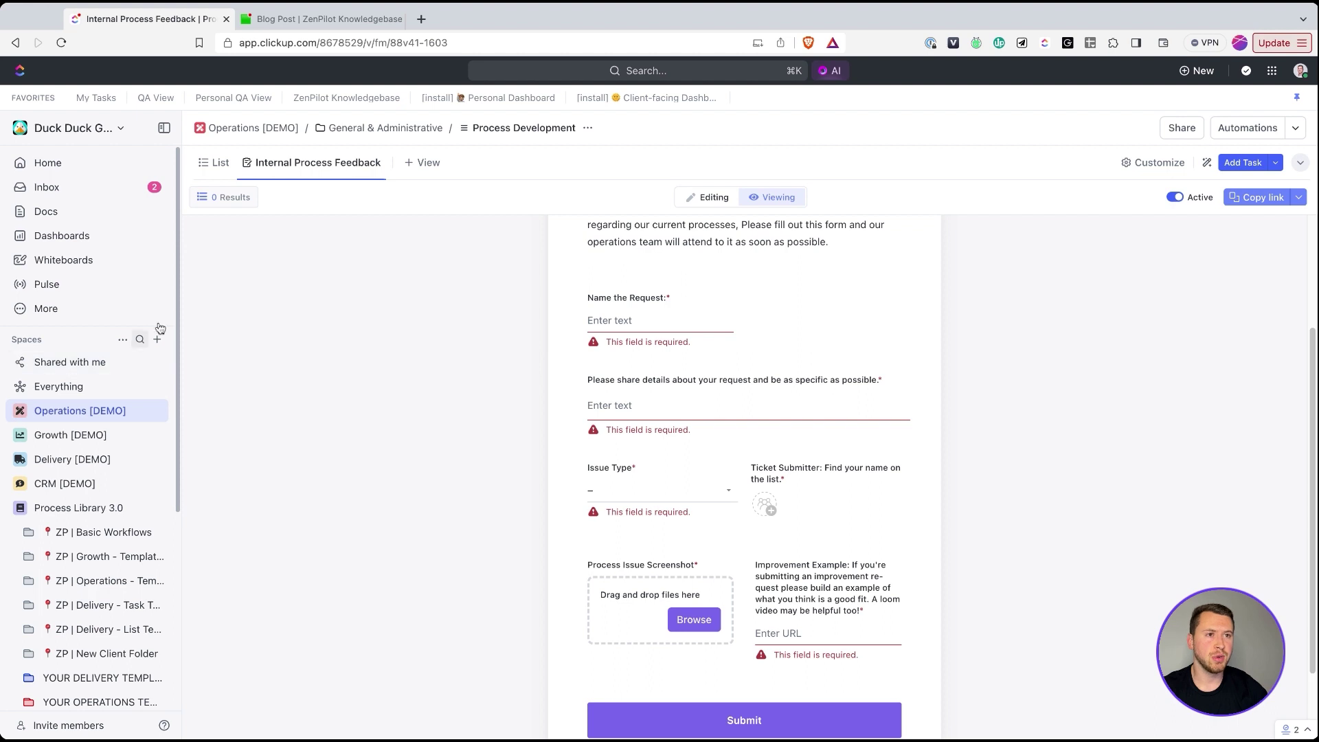
left_click(72, 384)
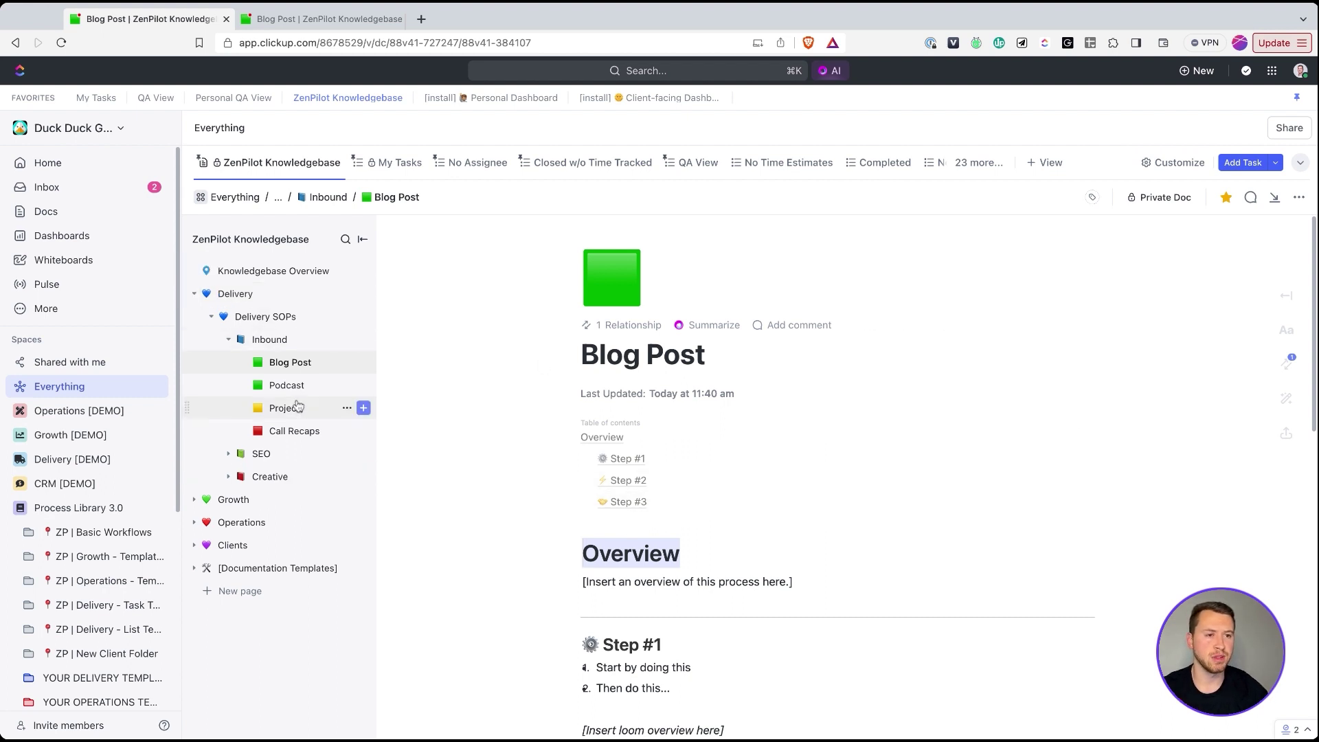
Collapse the Inbound section and its parent Delivery SOPs in the knowledgebase's page outline
left_click(229, 339)
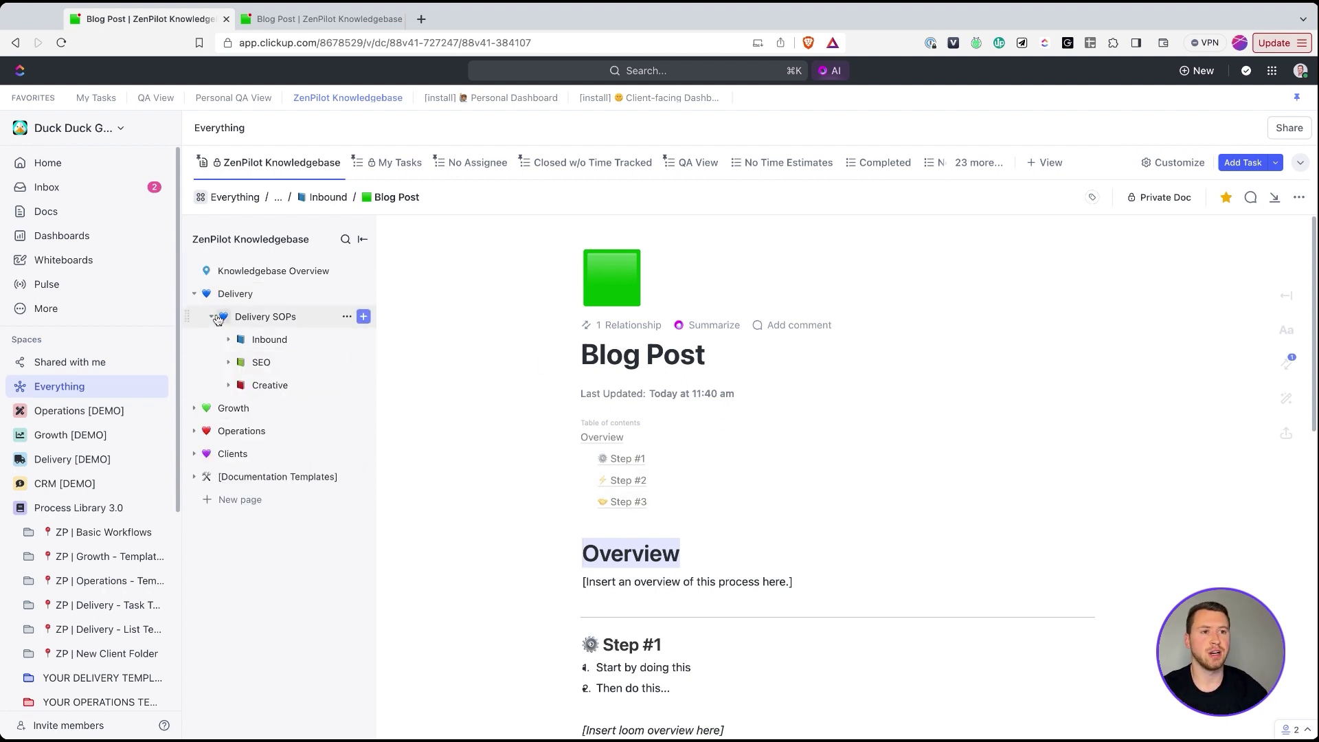
left_click(223, 316)
left_click(213, 319)
left_click(211, 318)
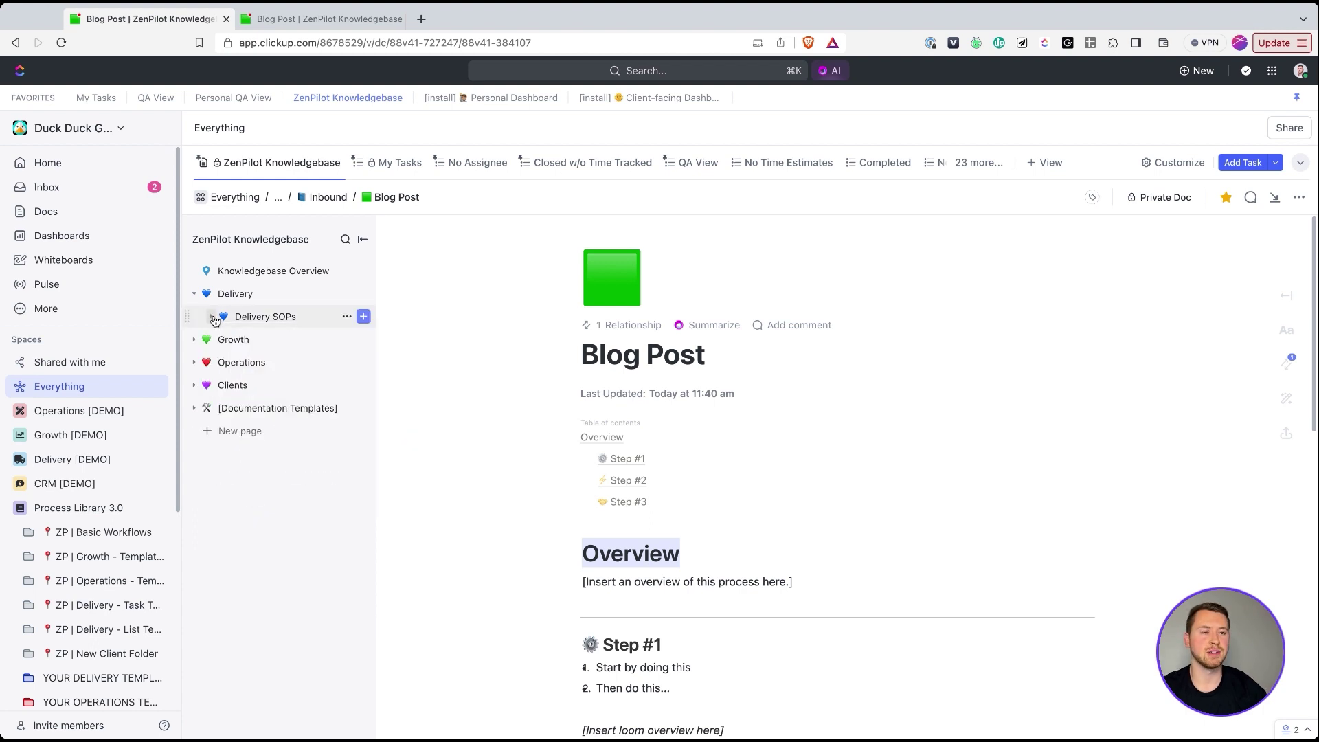